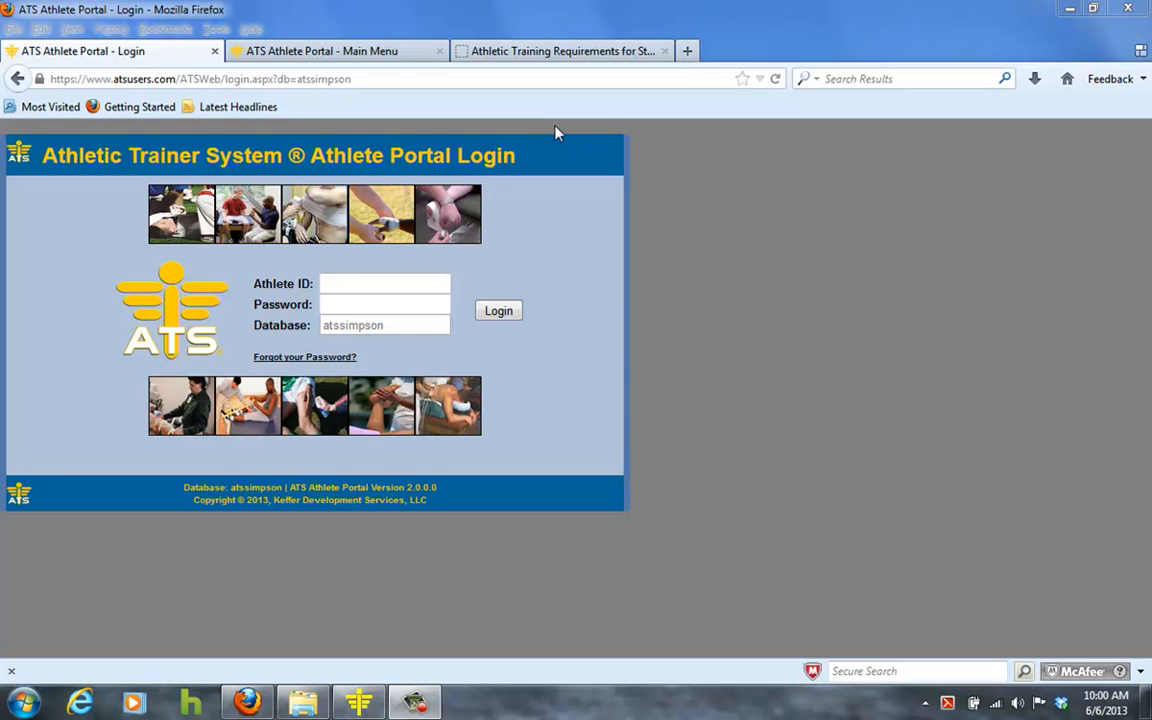
Browse the Athletic Training Student-Athlete Forms page, then return to the portal login page.
{"action": "left_click", "coordinate": [537, 58]}
{"action": "mouse_move", "coordinate": [524, 290]}
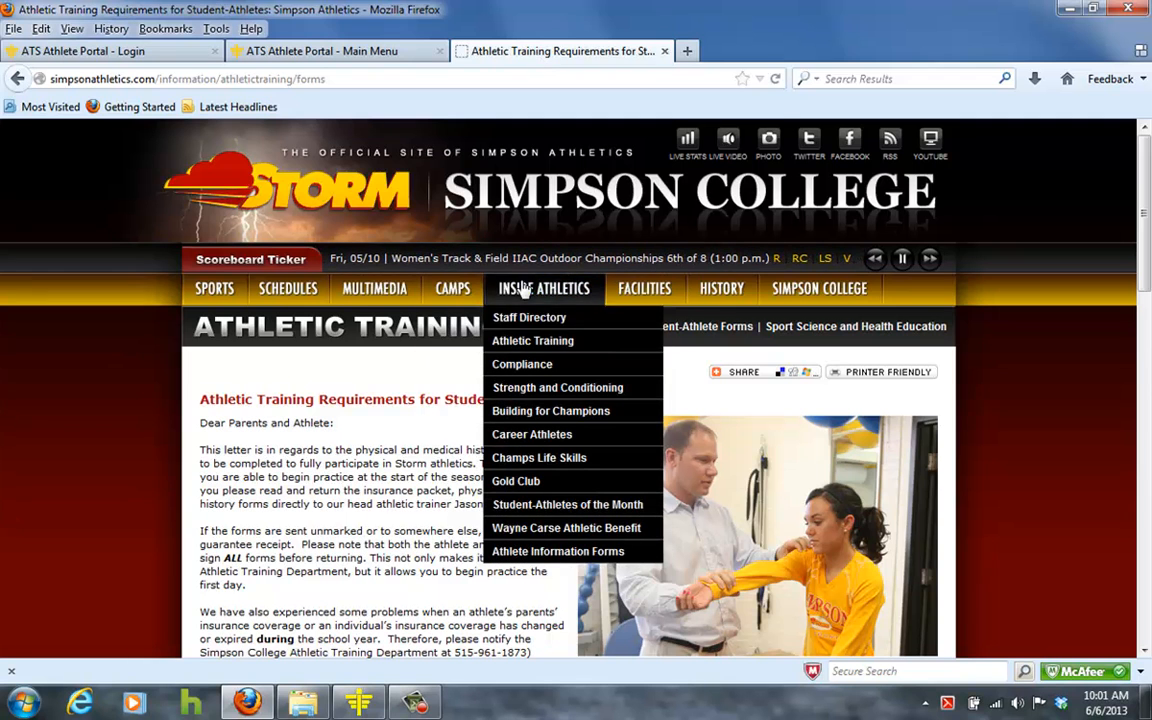
{"action": "left_click", "coordinate": [543, 344]}
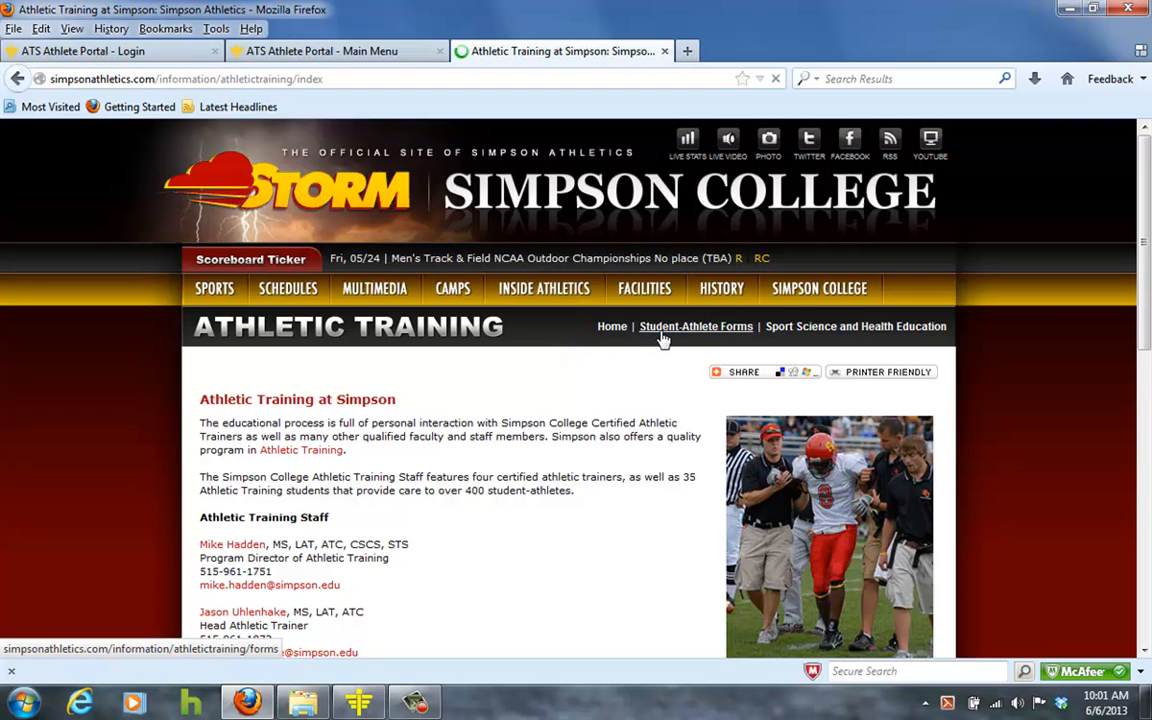
{"action": "left_click", "coordinate": [659, 337]}
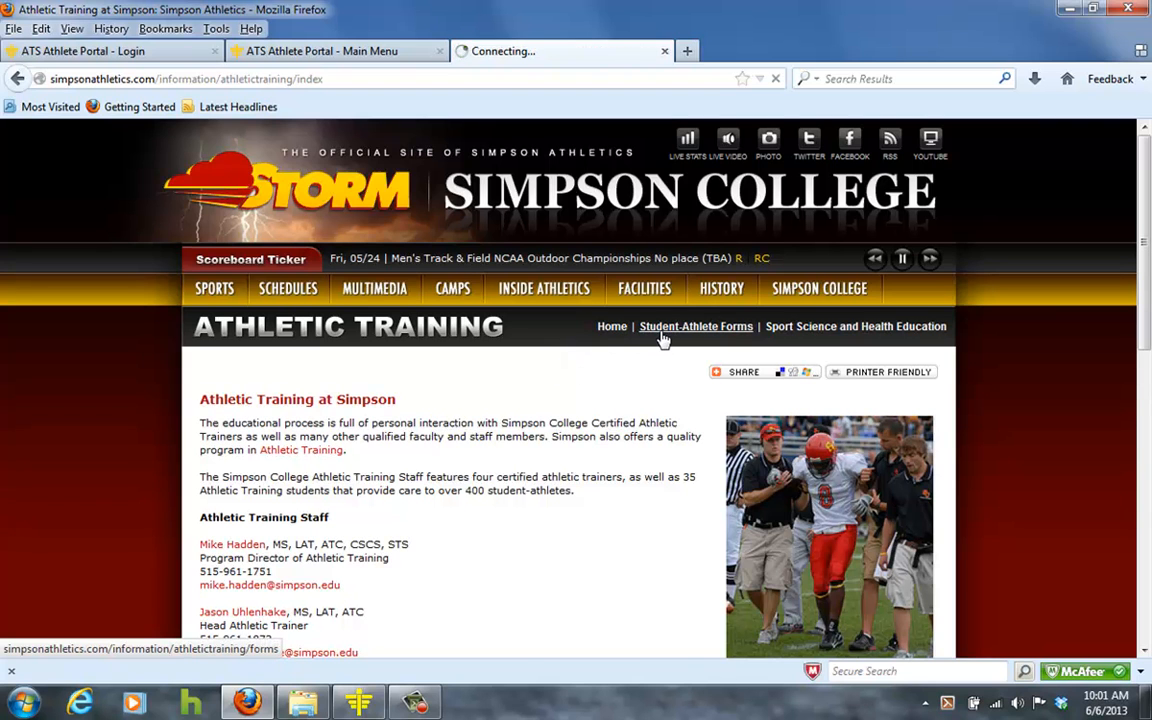
{"action": "scroll", "coordinate": [466, 424], "scroll_direction": "down", "scroll_amount": 5}
{"action": "scroll", "coordinate": [465, 420], "scroll_direction": "down", "scroll_amount": 12}
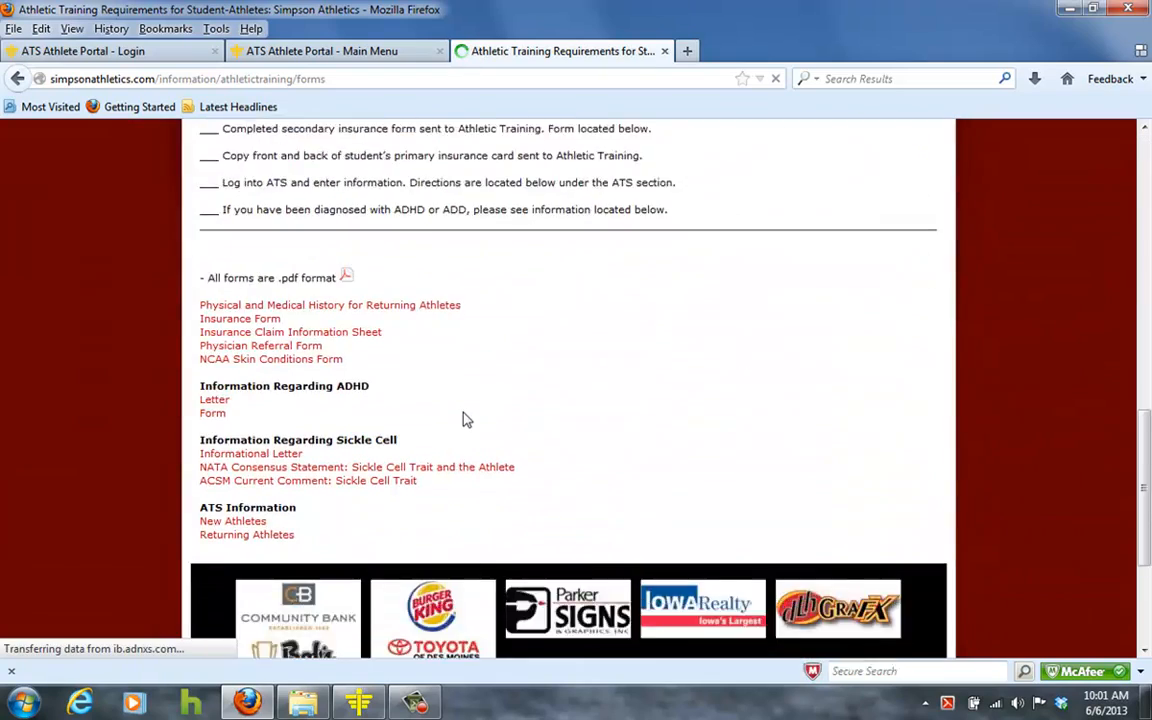
{"action": "scroll", "coordinate": [463, 416], "scroll_direction": "up", "scroll_amount": 10}
{"action": "scroll", "coordinate": [421, 362], "scroll_direction": "up", "scroll_amount": 5}
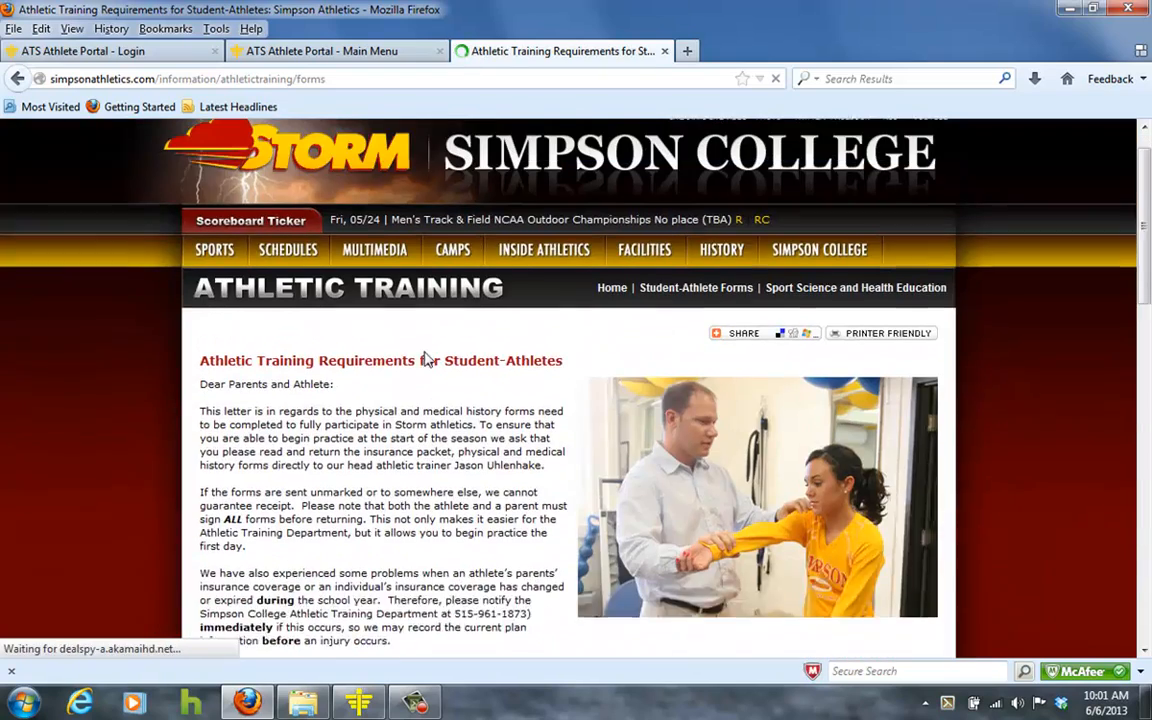
{"action": "left_click", "coordinate": [160, 58]}
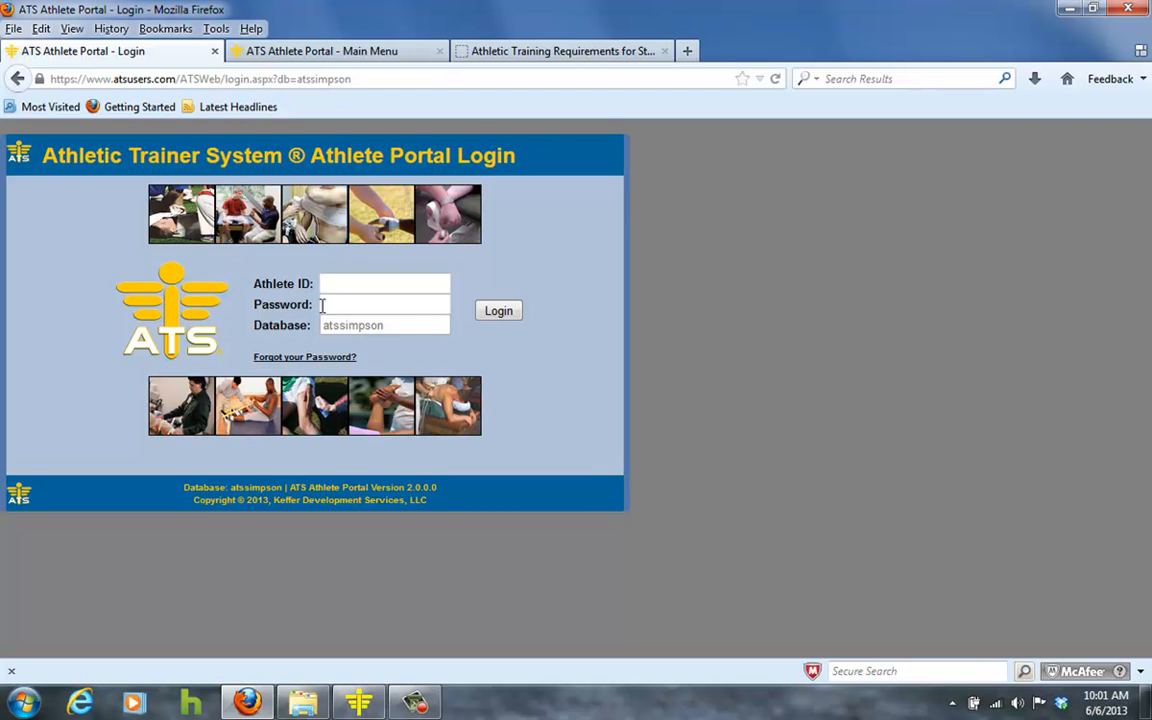
Log in as a new athlete with the athlete ID and password.
{"action": "type", "text": "new"}
{"action": "key", "text": "Tab"}
{"action": "type", "text": "new"}
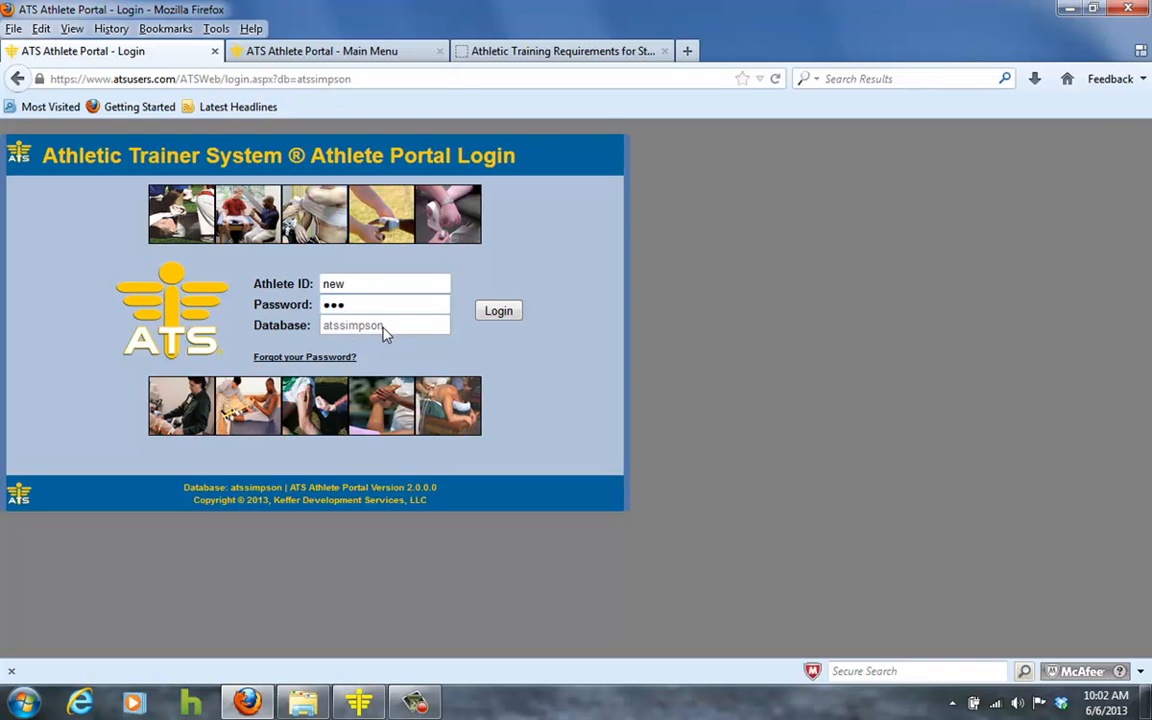
{"action": "left_click", "coordinate": [494, 314]}
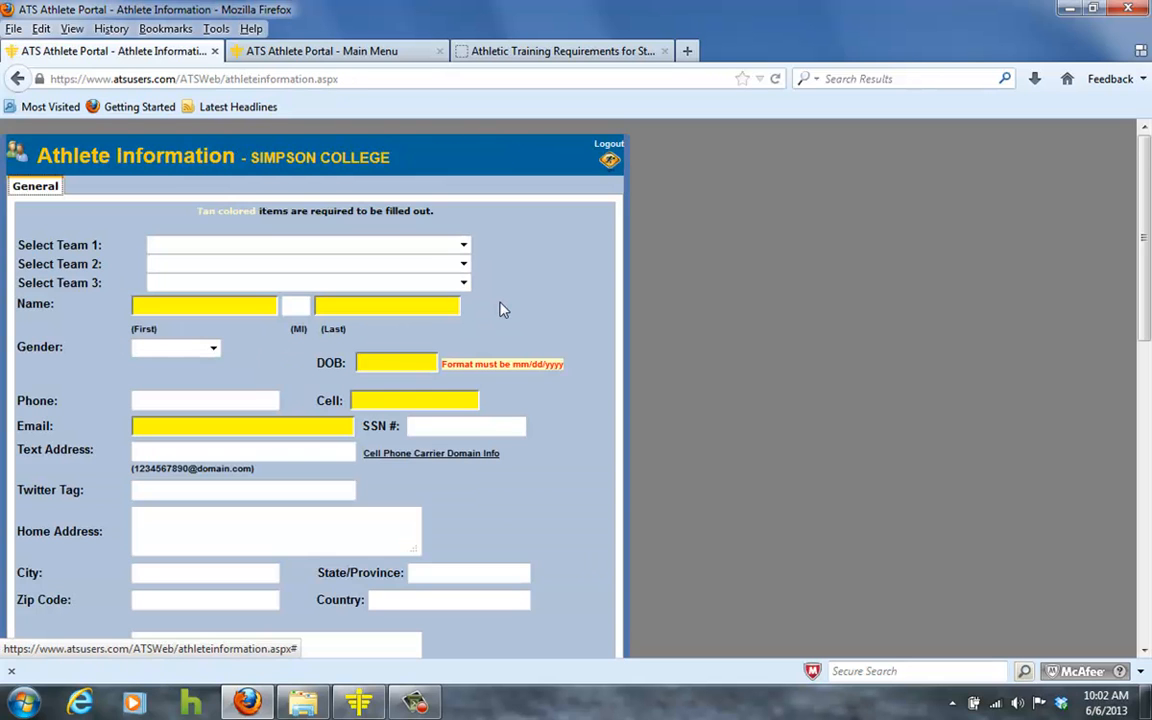
Choose Men Baseball as Team 1 and glance at the gender choices.
{"action": "left_click", "coordinate": [465, 247]}
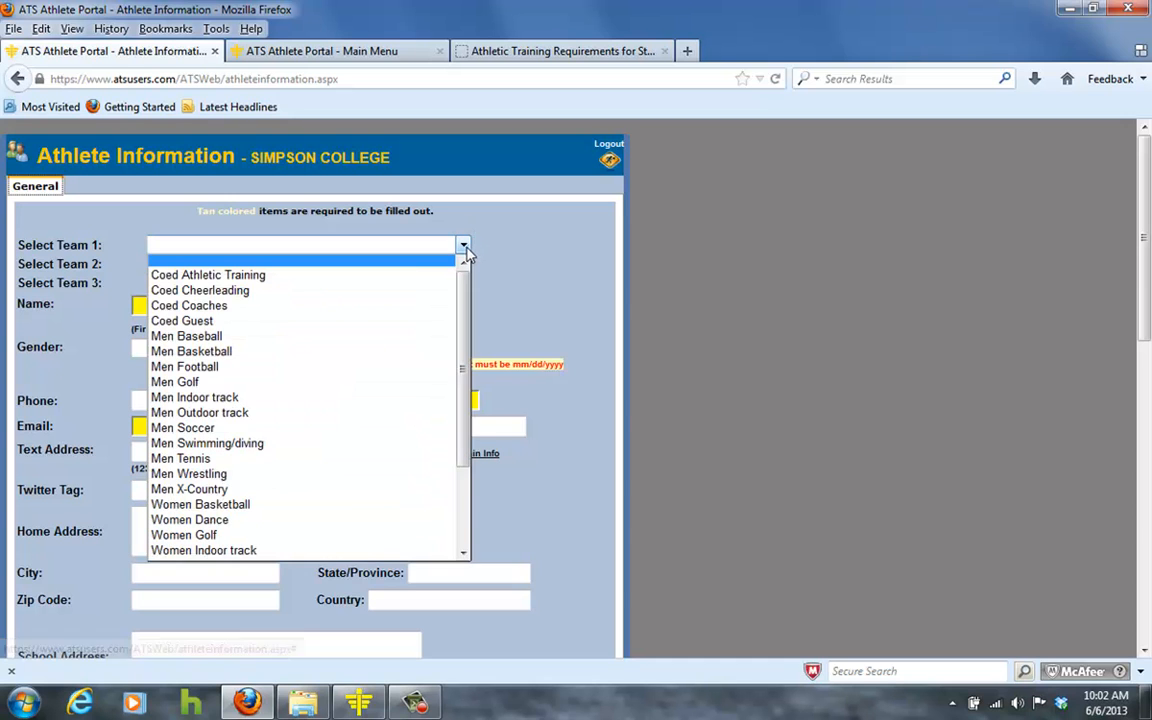
{"action": "left_click", "coordinate": [397, 344]}
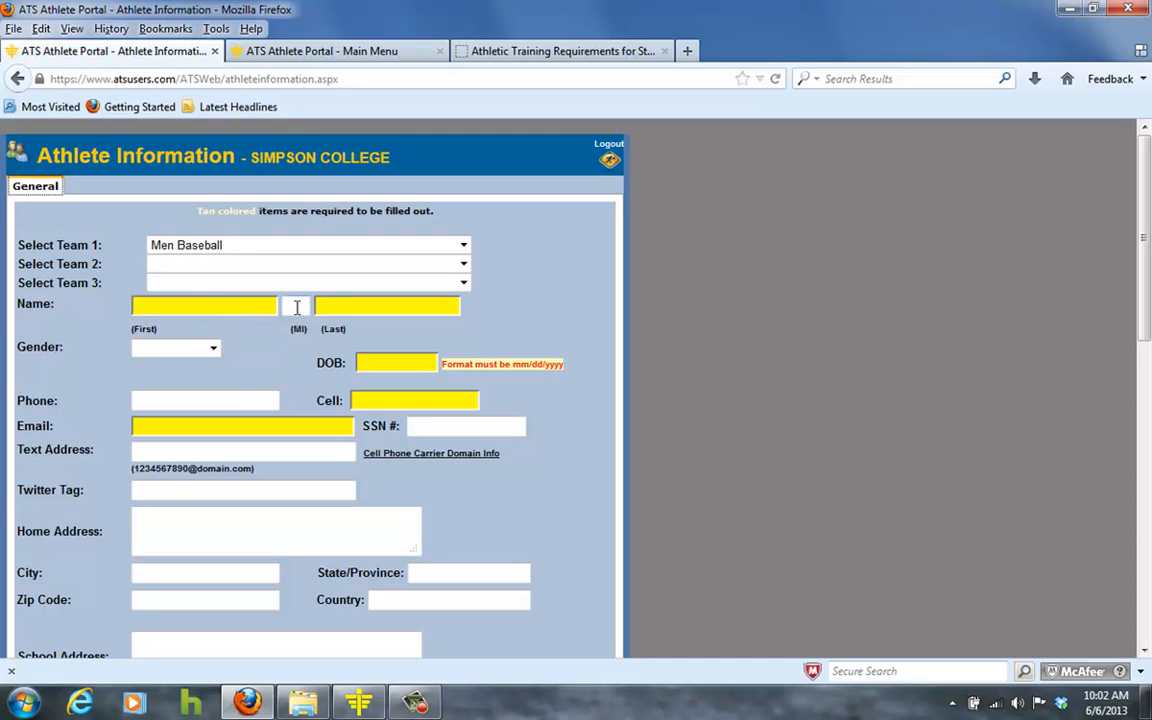
{"action": "left_click", "coordinate": [212, 350]}
{"action": "left_click", "coordinate": [214, 352]}
Step through the date of birth, phone, cell, email and text address fields.
{"action": "left_click", "coordinate": [385, 362]}
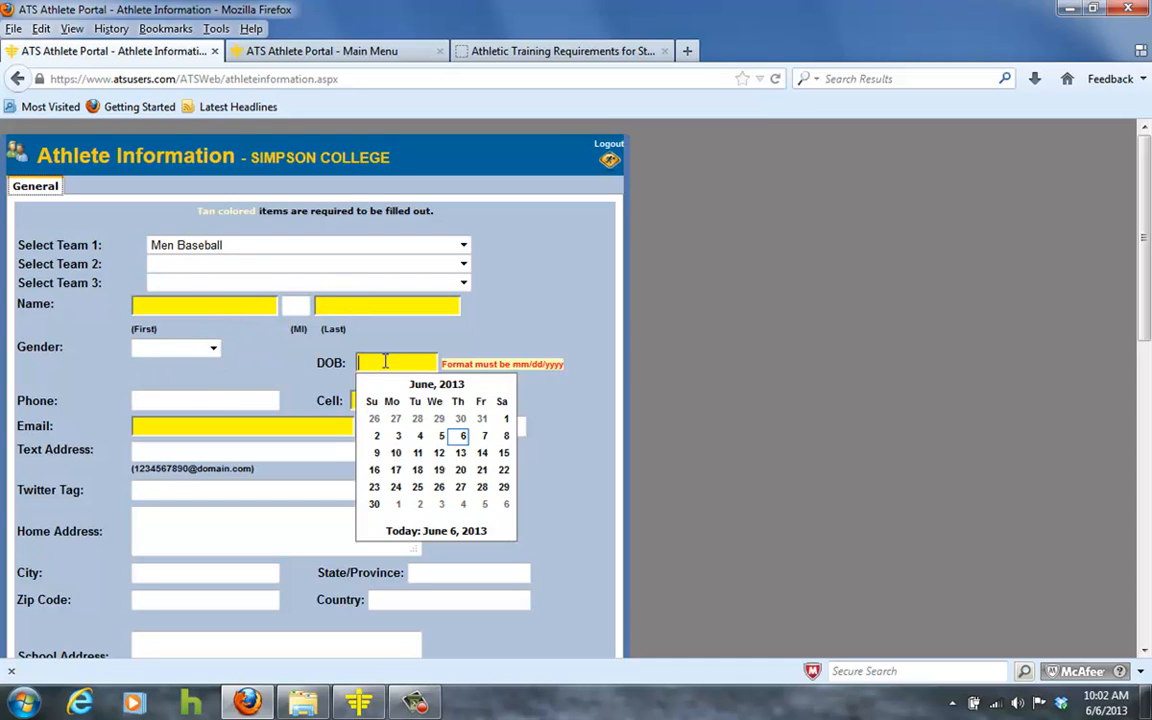
{"action": "left_click", "coordinate": [246, 398]}
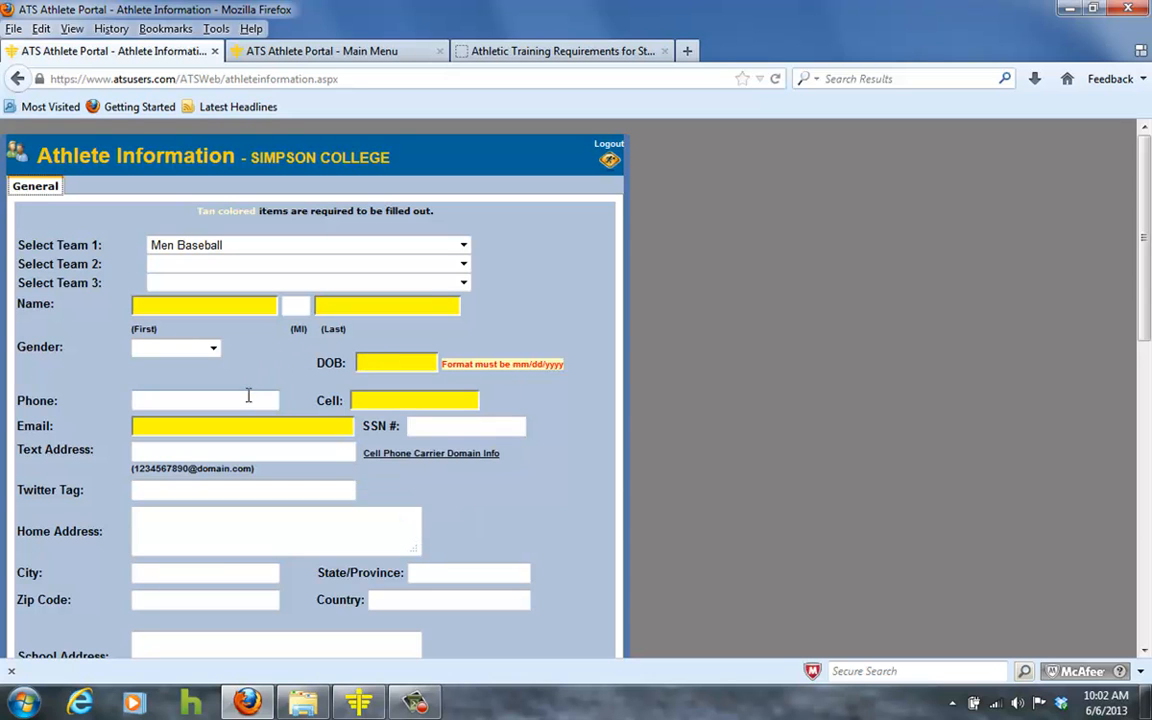
{"action": "left_click", "coordinate": [371, 401]}
{"action": "left_click", "coordinate": [292, 426]}
{"action": "left_click", "coordinate": [244, 445]}
{"action": "left_click", "coordinate": [401, 458]}
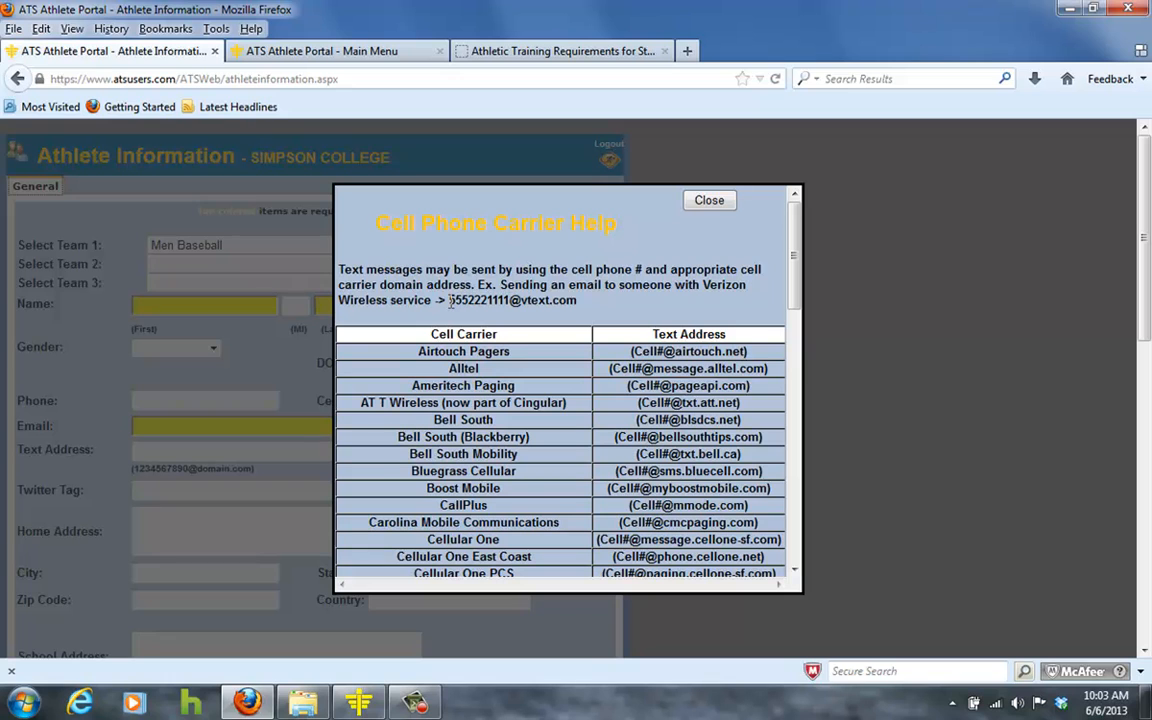
{"action": "left_click_drag", "start_coordinate": [449, 301], "coordinate": [549, 316]}
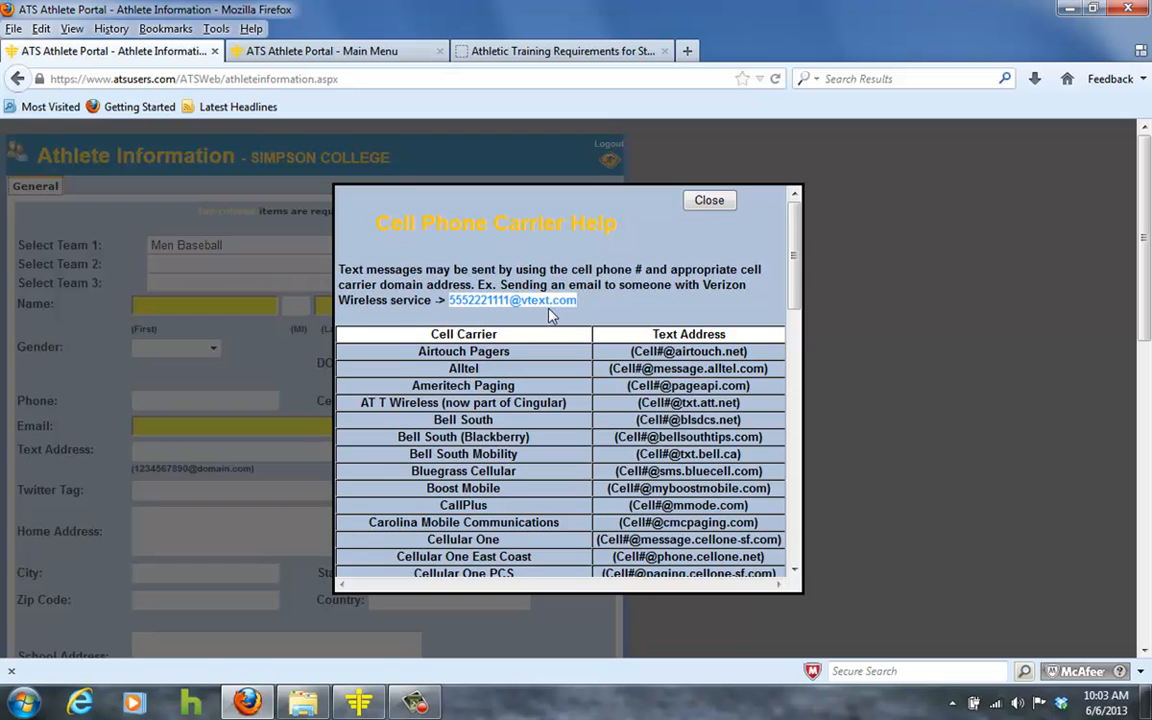
{"action": "left_click", "coordinate": [532, 347]}
{"action": "scroll", "coordinate": [532, 350], "scroll_direction": "down", "scroll_amount": 10}
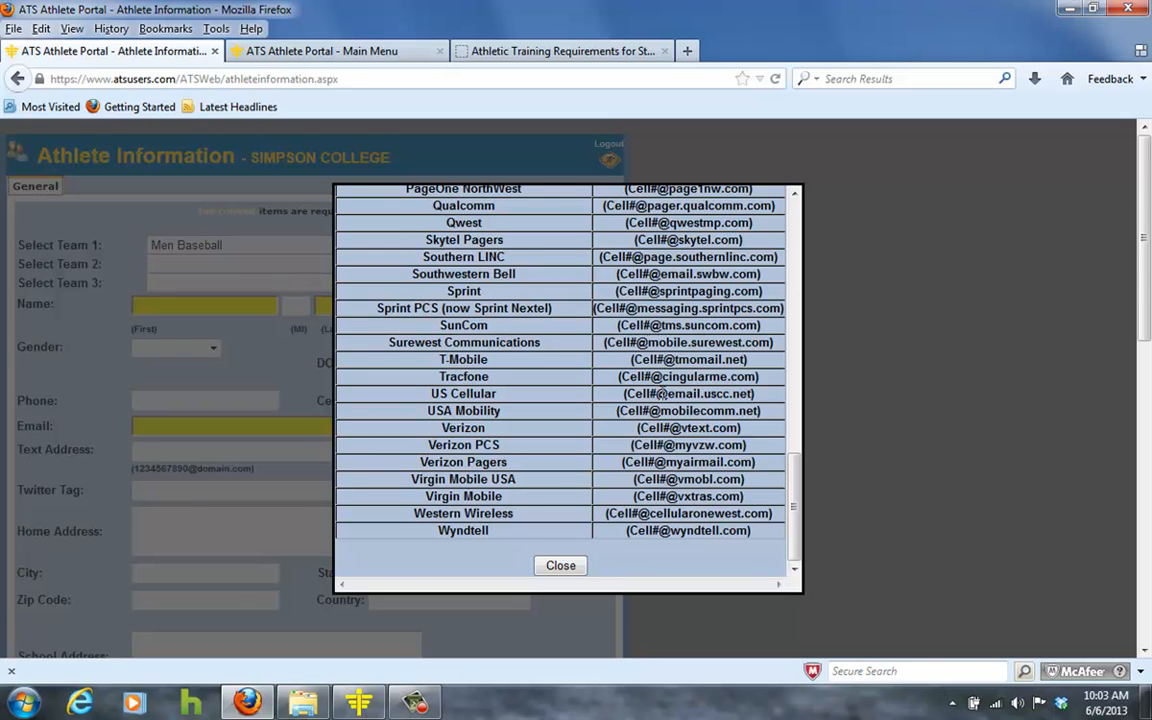
{"action": "scroll", "coordinate": [450, 415], "scroll_direction": "up", "scroll_amount": 4}
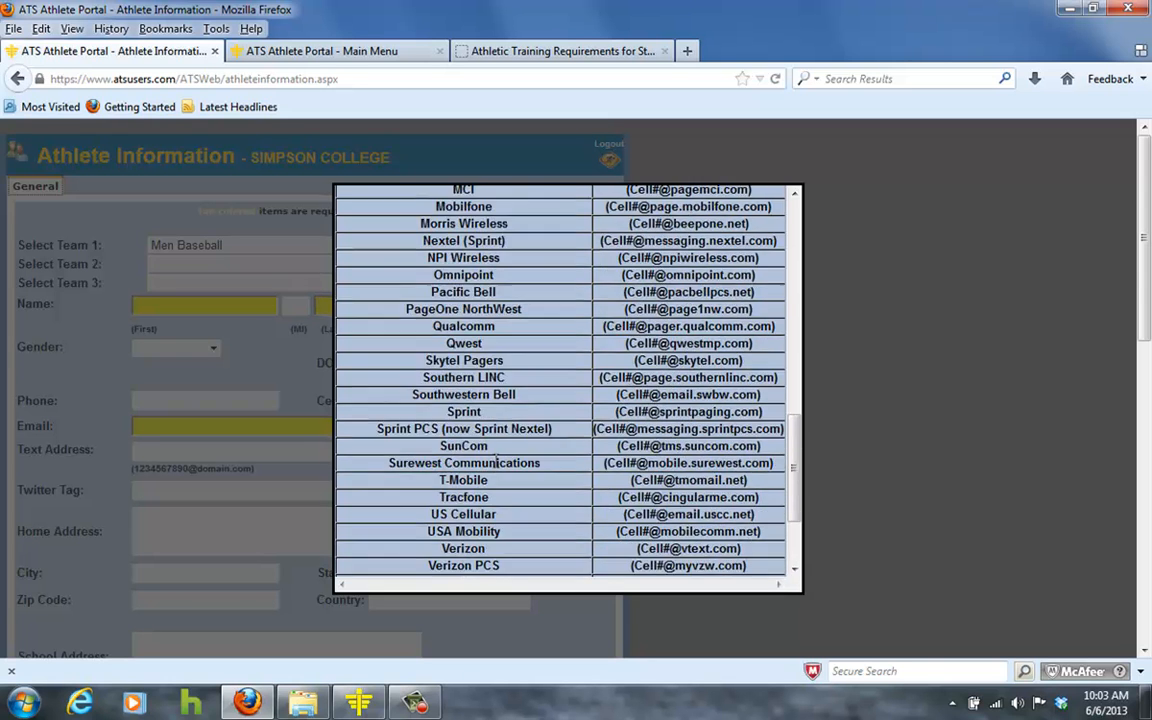
{"action": "scroll", "coordinate": [499, 455], "scroll_direction": "up", "scroll_amount": 8}
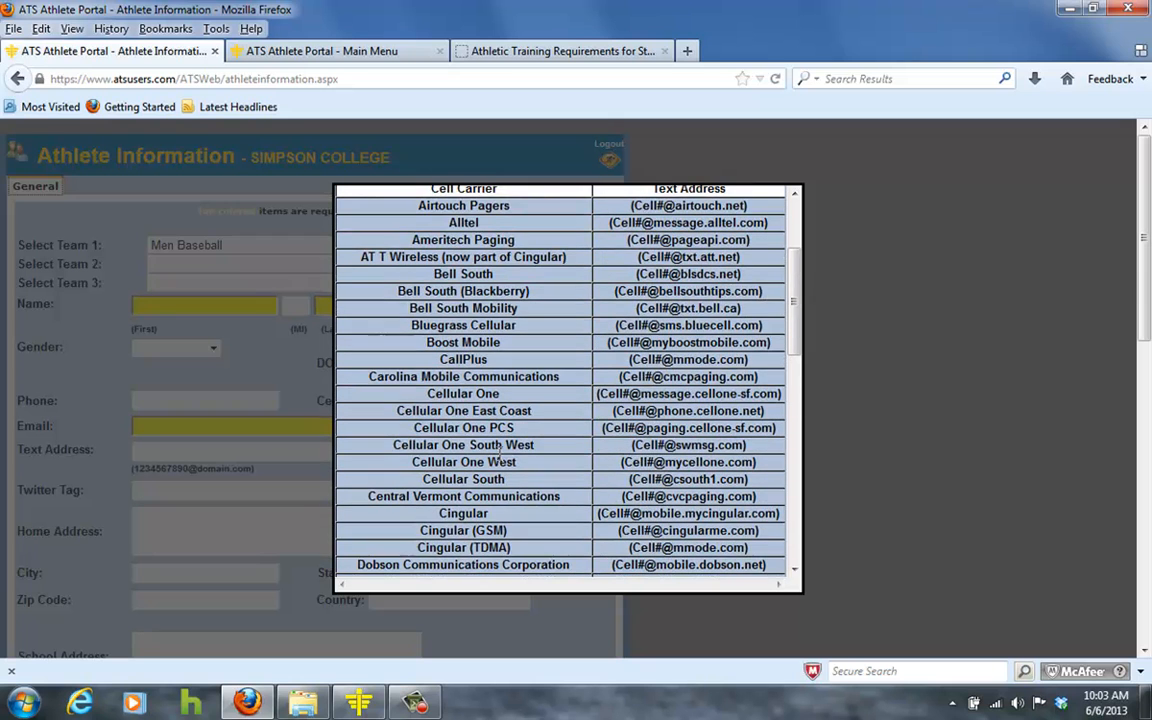
{"action": "scroll", "coordinate": [499, 445], "scroll_direction": "up", "scroll_amount": 3}
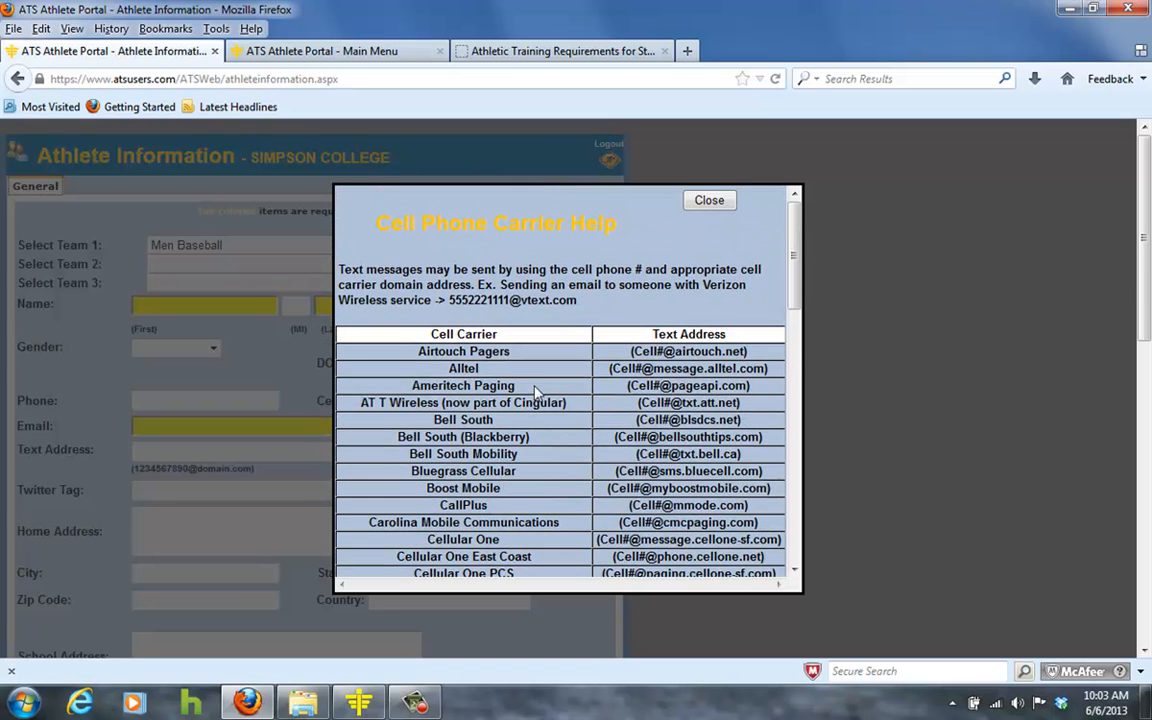
{"action": "left_click", "coordinate": [700, 201]}
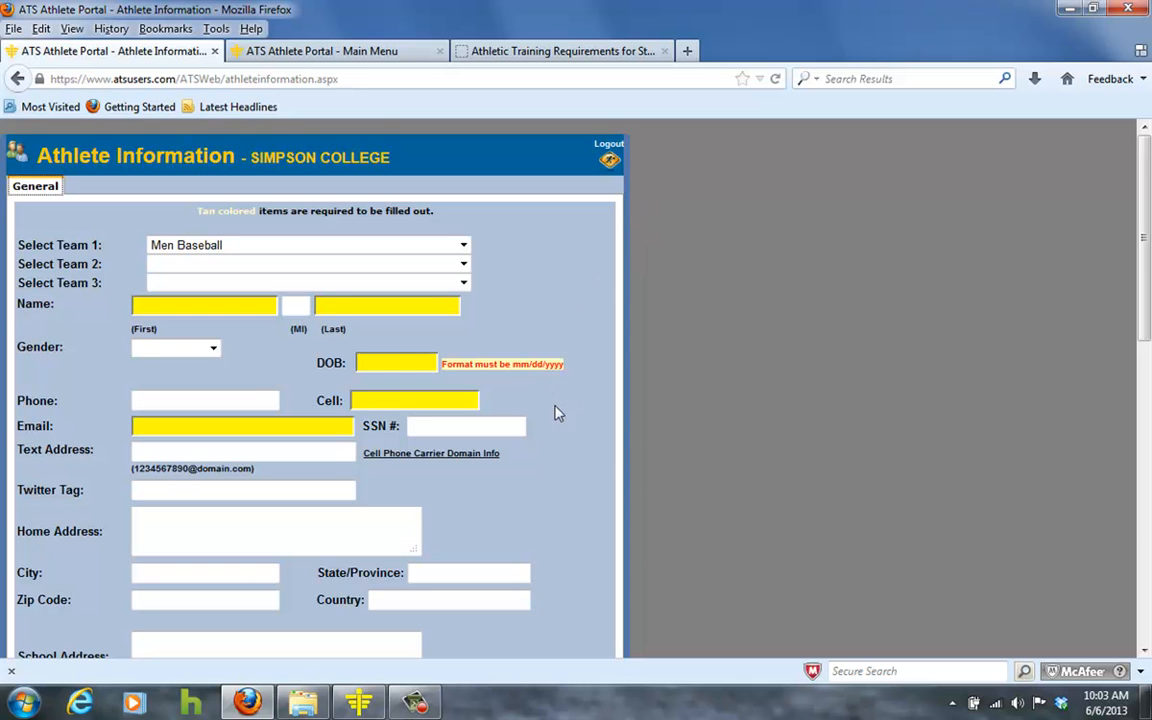
{"action": "scroll", "coordinate": [532, 444], "scroll_direction": "down", "scroll_amount": 4}
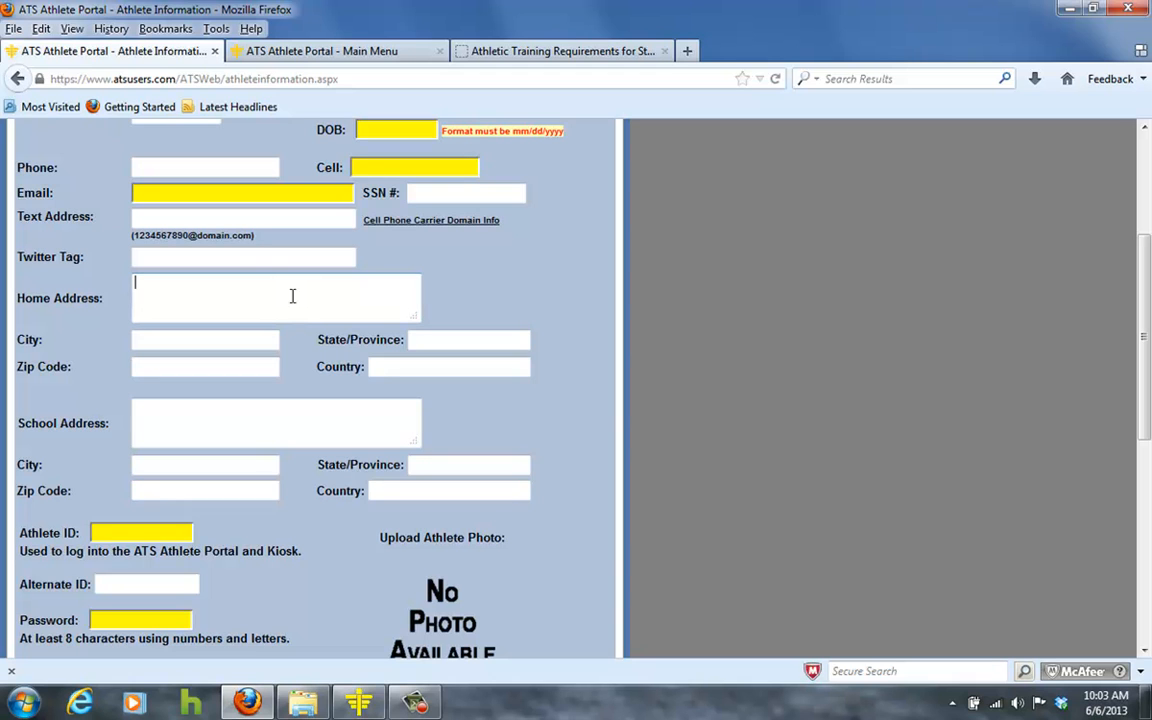
{"action": "left_click", "coordinate": [207, 421]}
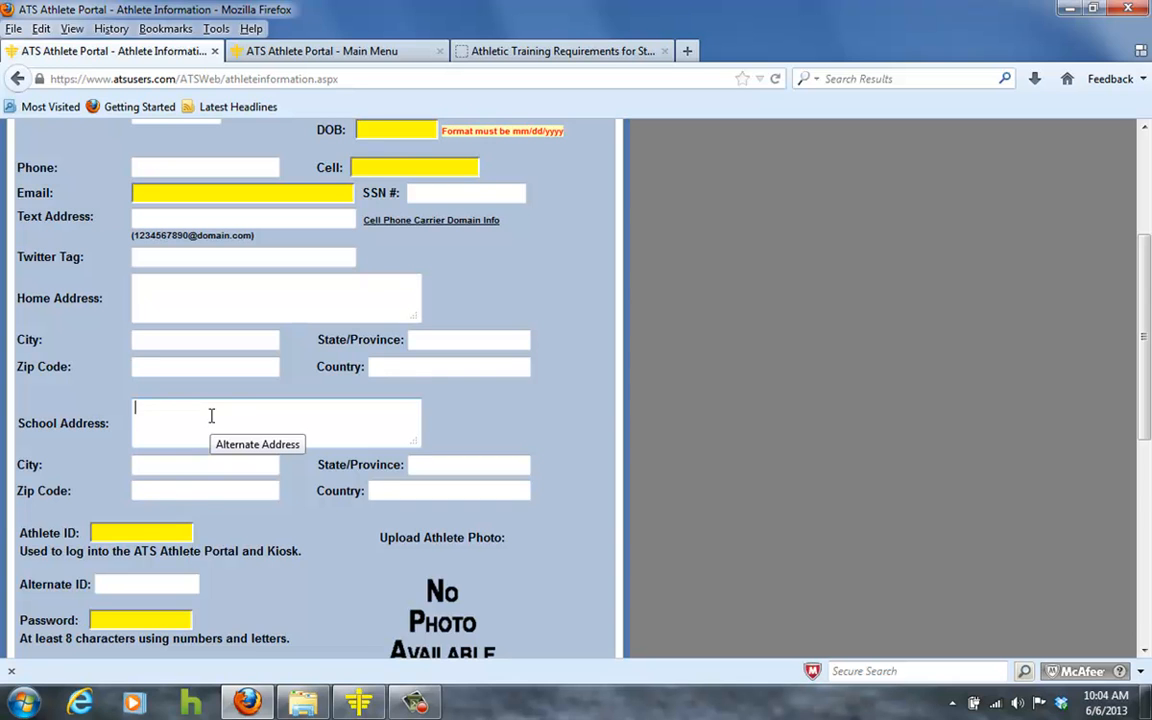
{"action": "left_click", "coordinate": [211, 416]}
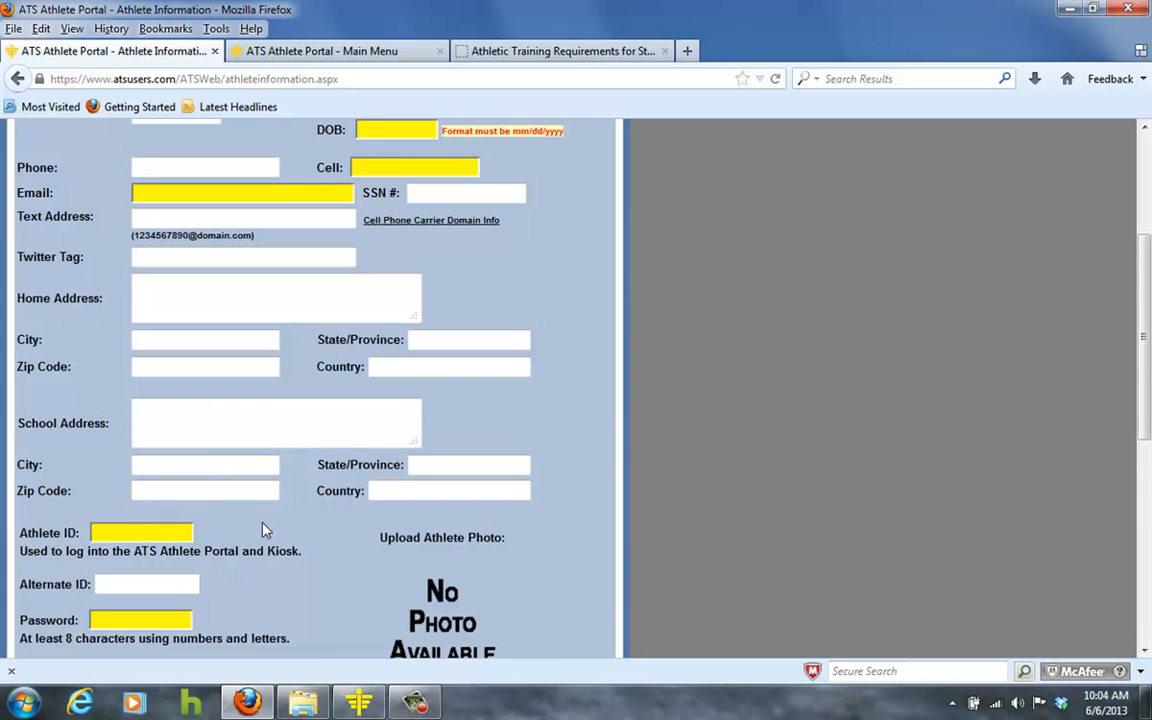
{"action": "scroll", "coordinate": [265, 530], "scroll_direction": "down", "scroll_amount": 3}
{"action": "left_click", "coordinate": [133, 351]}
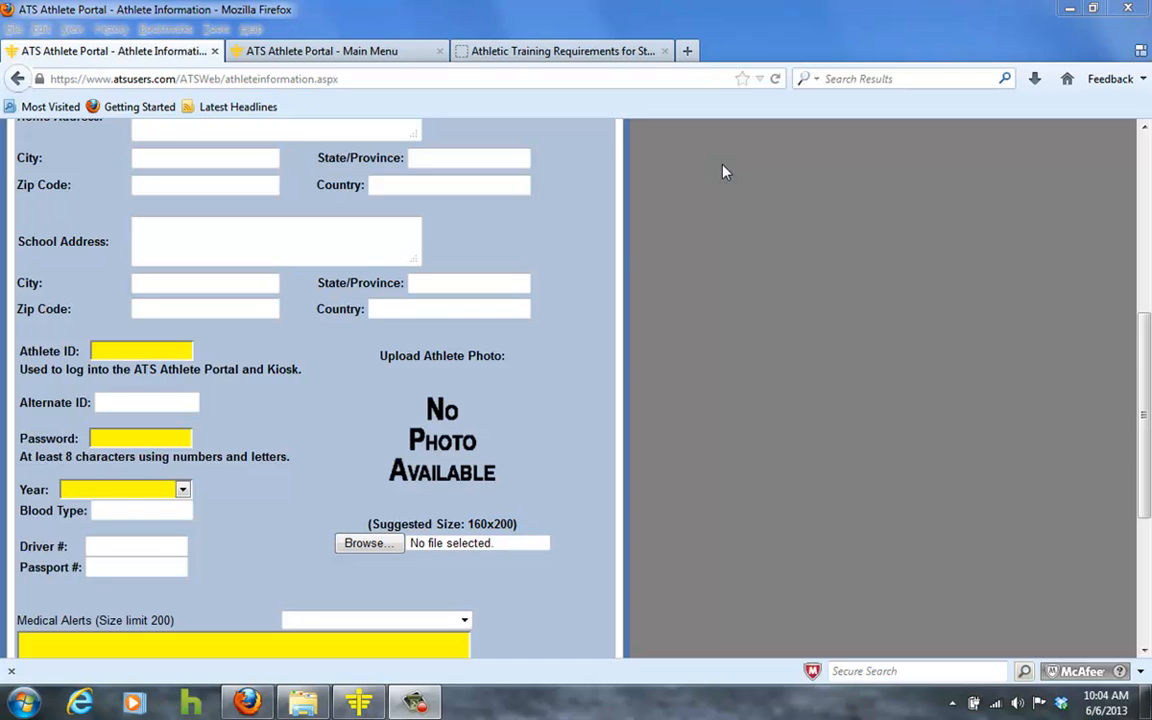
{"action": "left_click", "coordinate": [139, 349]}
{"action": "scroll", "coordinate": [139, 347], "scroll_direction": "down", "scroll_amount": 2}
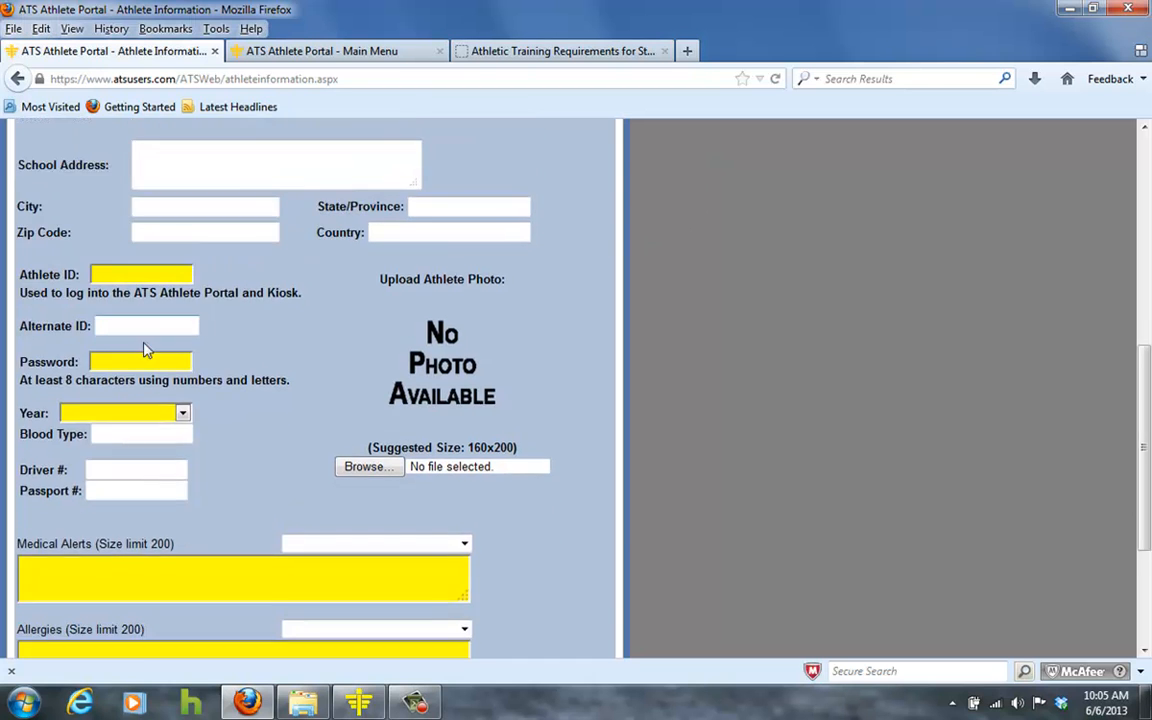
{"action": "left_click", "coordinate": [146, 340]}
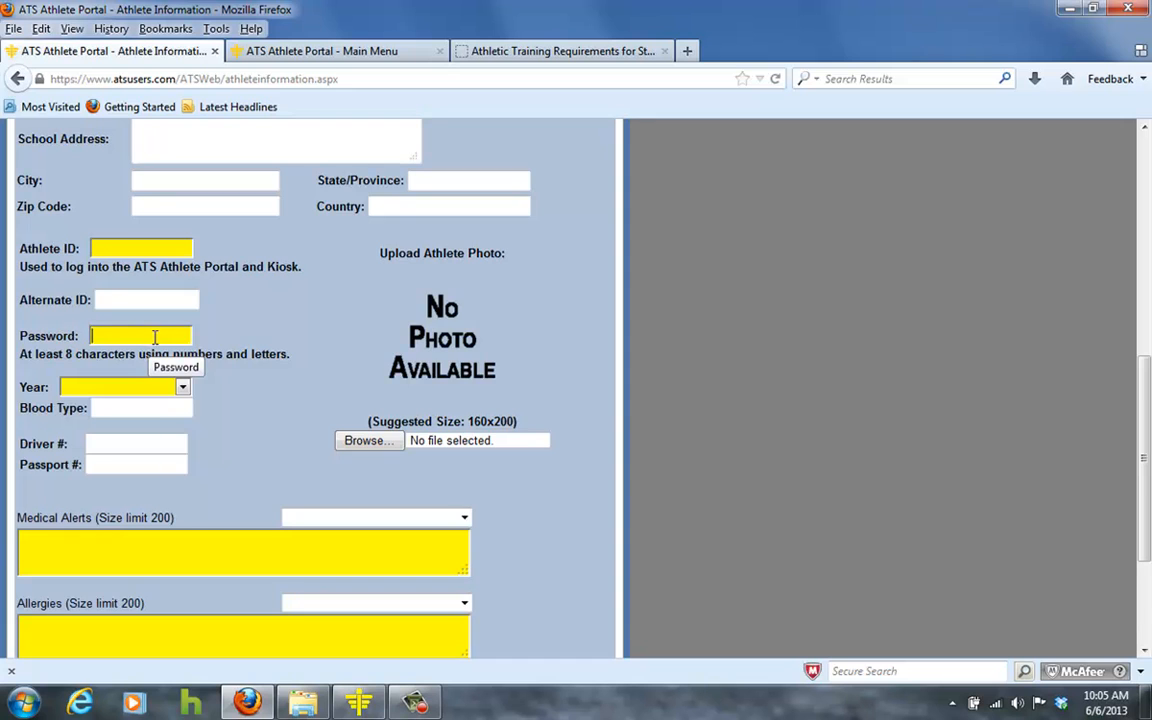
{"action": "scroll", "coordinate": [165, 330], "scroll_direction": "down", "scroll_amount": 2}
{"action": "left_click", "coordinate": [183, 286]}
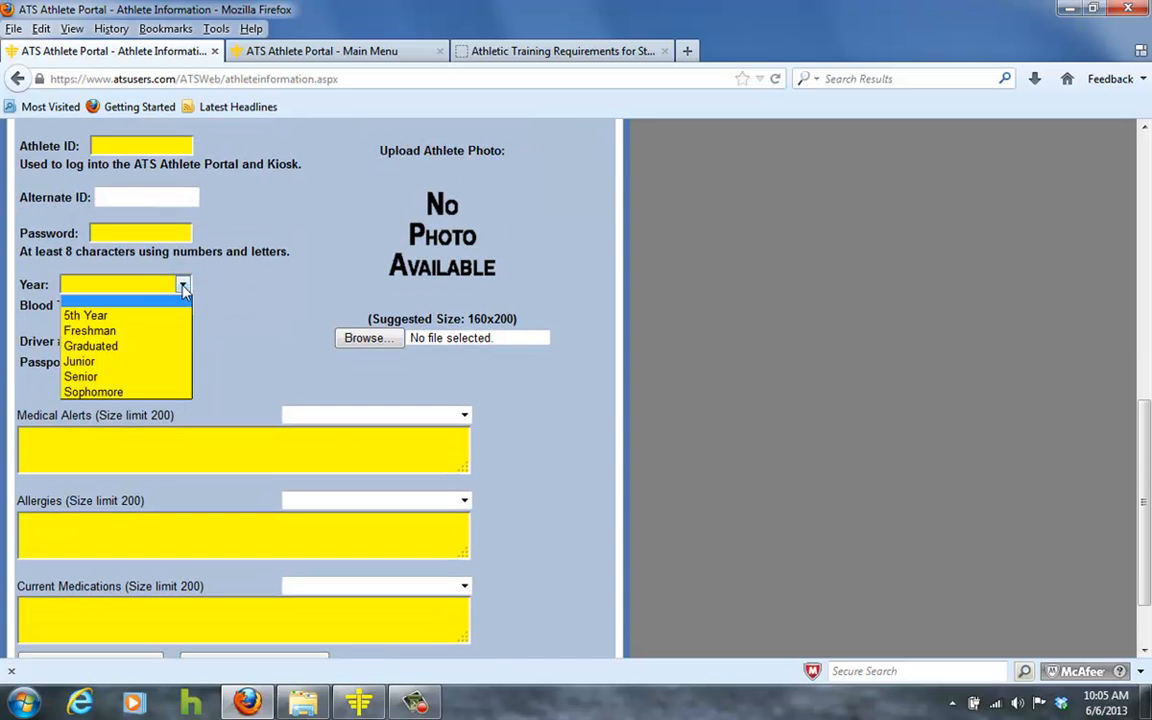
{"action": "left_click", "coordinate": [180, 287]}
{"action": "left_click", "coordinate": [168, 306]}
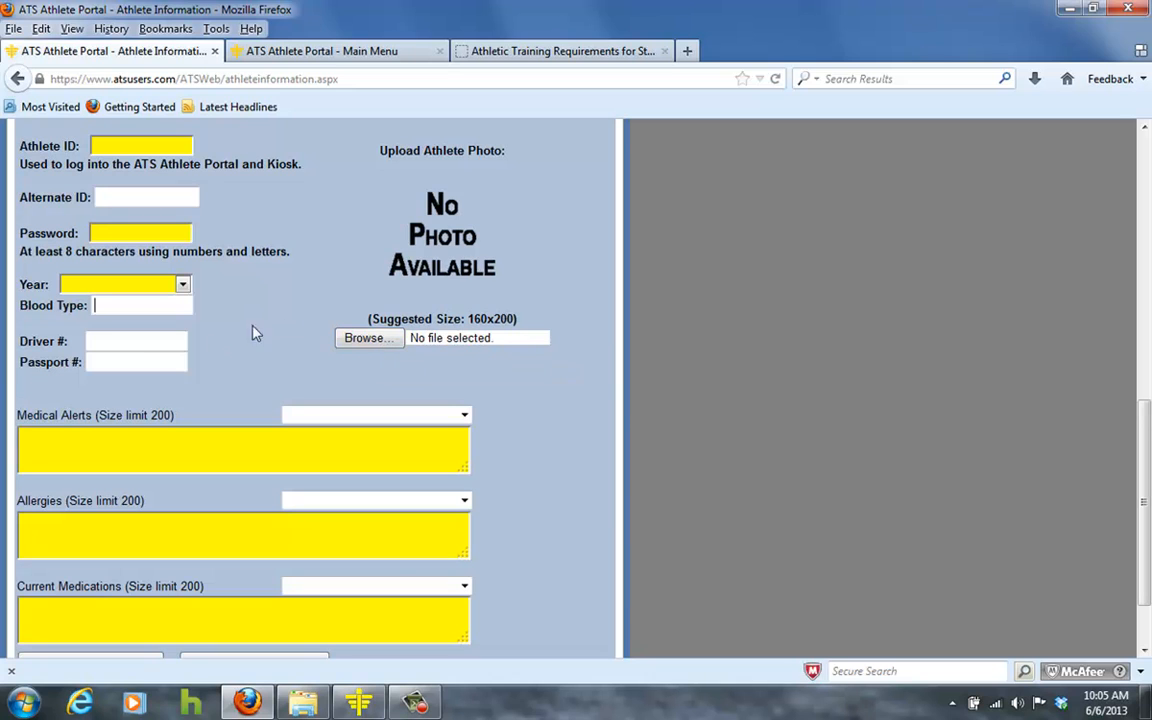
{"action": "left_click", "coordinate": [157, 342]}
{"action": "left_click", "coordinate": [157, 360]}
{"action": "scroll", "coordinate": [240, 366], "scroll_direction": "down", "scroll_amount": 2}
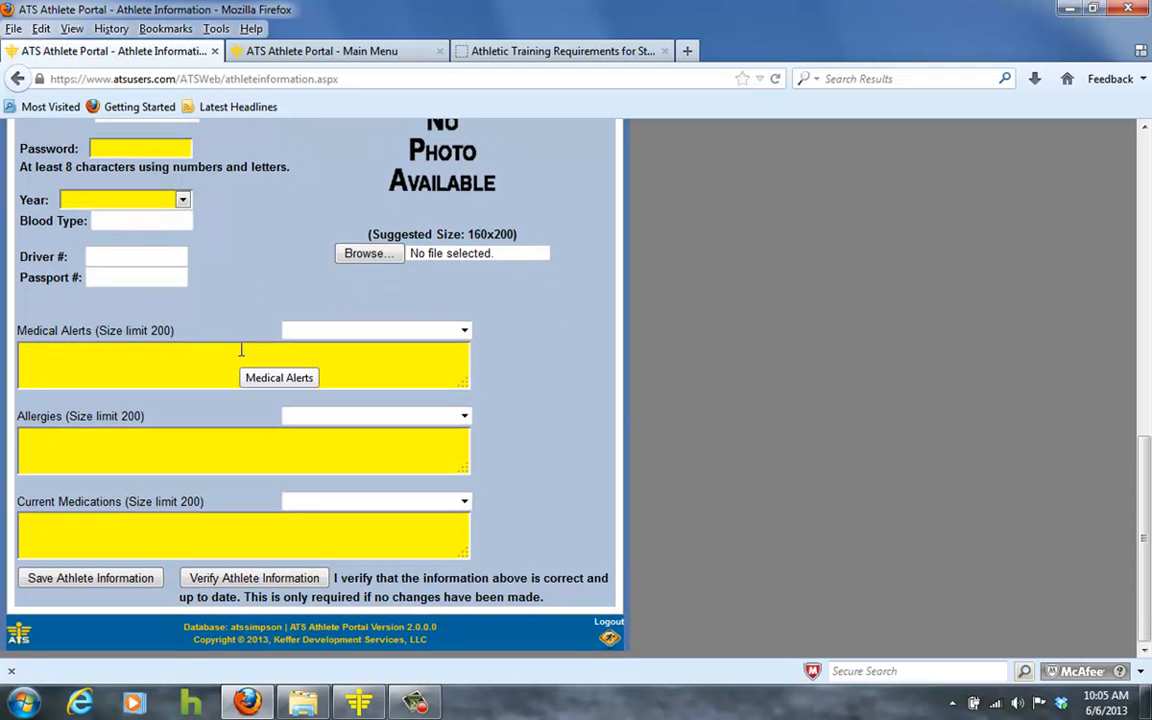
Enter None as the athlete's medical alerts.
{"action": "left_click", "coordinate": [464, 331]}
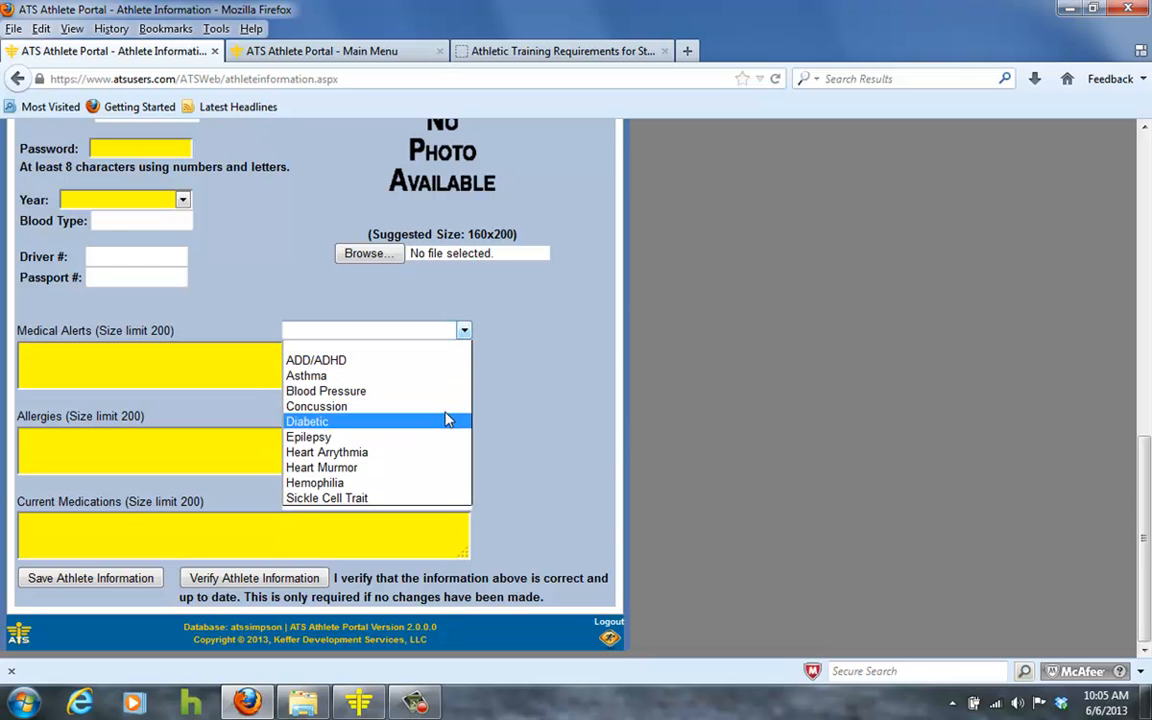
{"action": "left_click", "coordinate": [437, 300]}
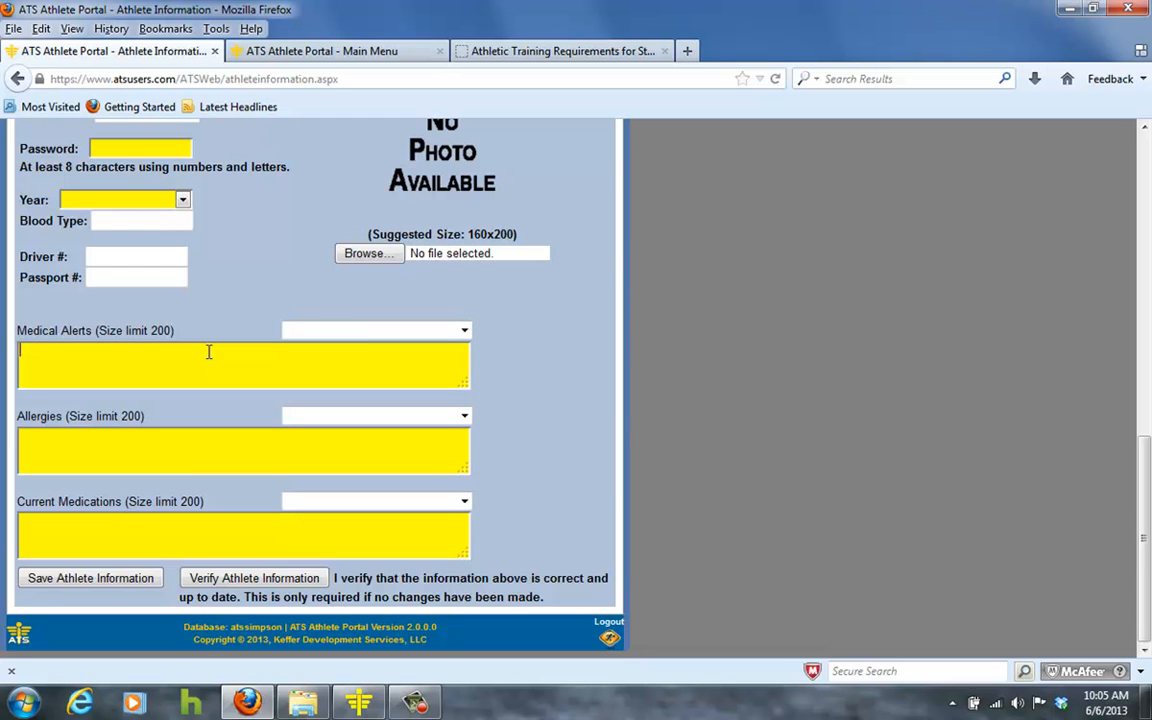
{"action": "type", "text": "None,"}
{"action": "key", "text": "BackSpace"}
{"action": "key", "text": "BackSpace"}
Enter NKMA for allergies and None for current medications.
{"action": "left_click", "coordinate": [464, 417]}
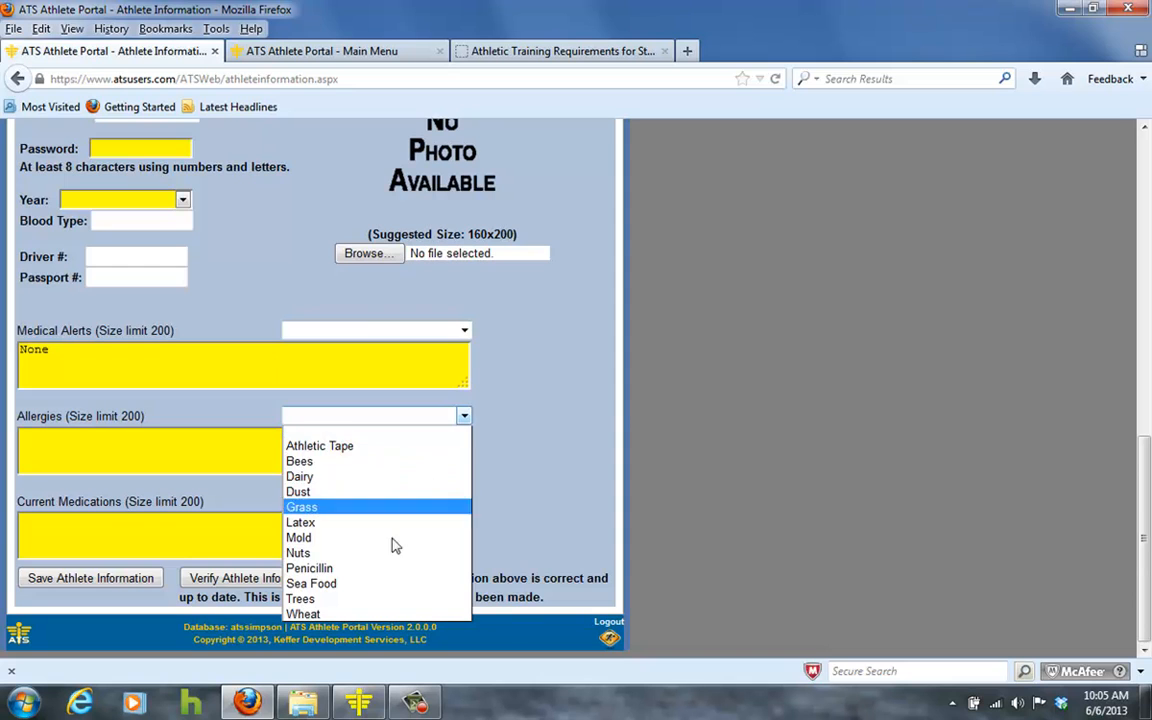
{"action": "left_click", "coordinate": [193, 442]}
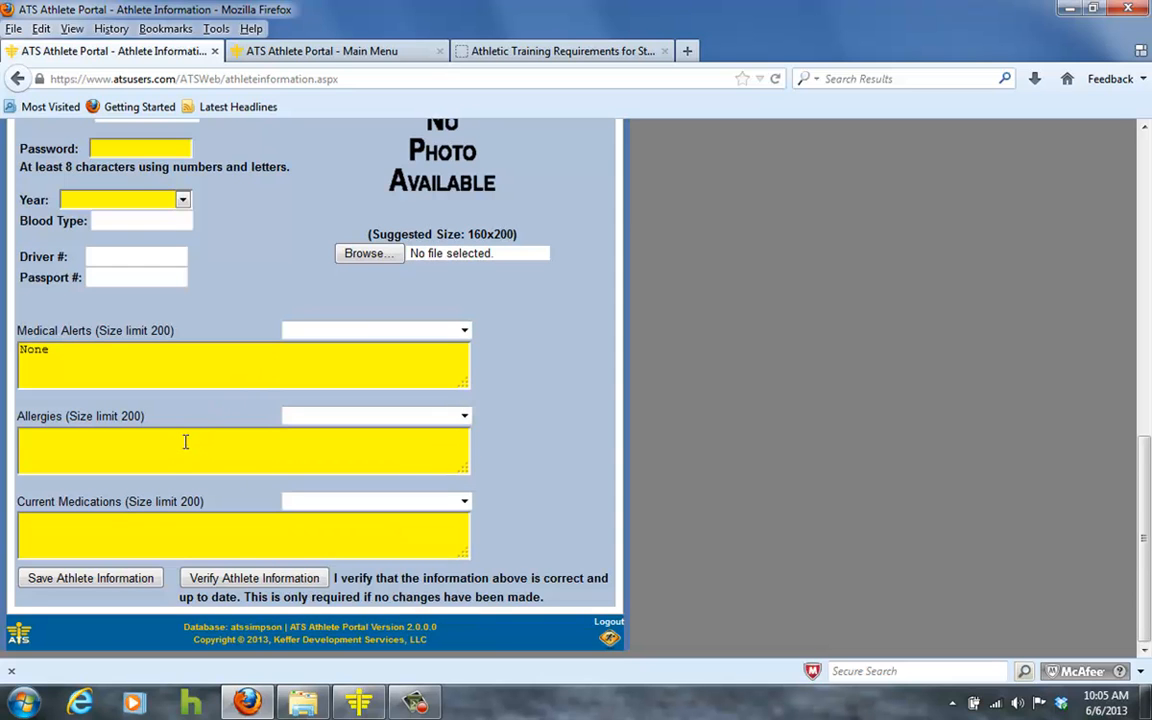
{"action": "type", "text": "NKMA"}
{"action": "left_click", "coordinate": [464, 502]}
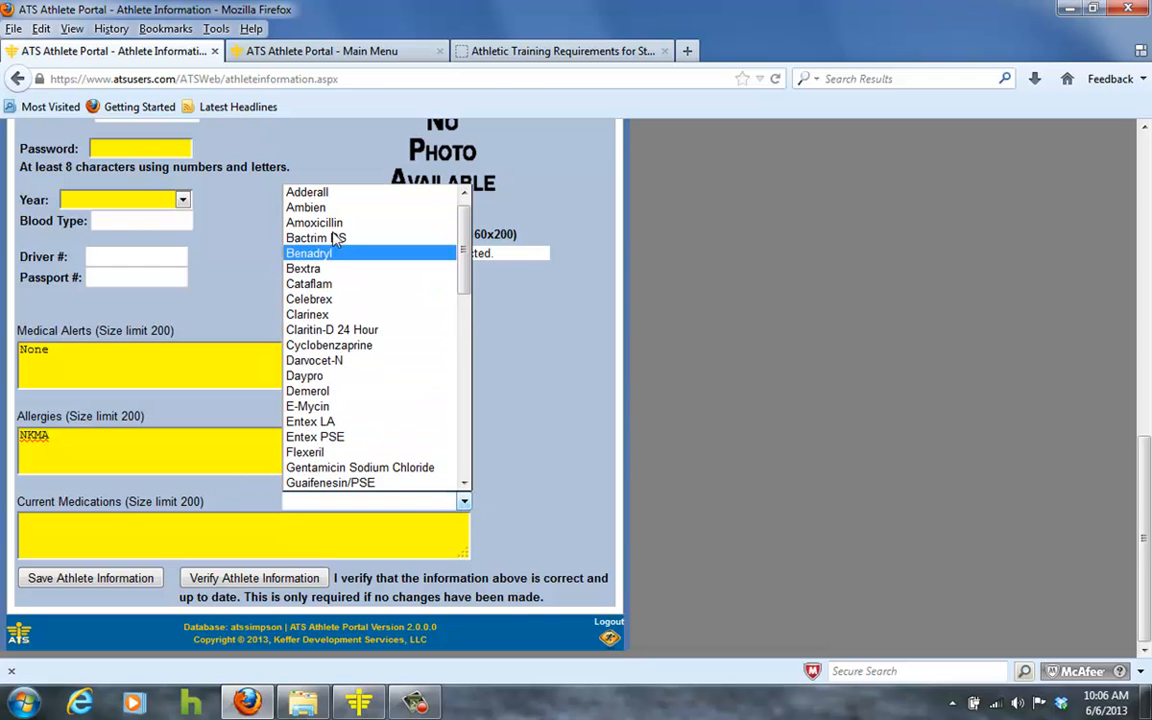
{"action": "left_click", "coordinate": [179, 531]}
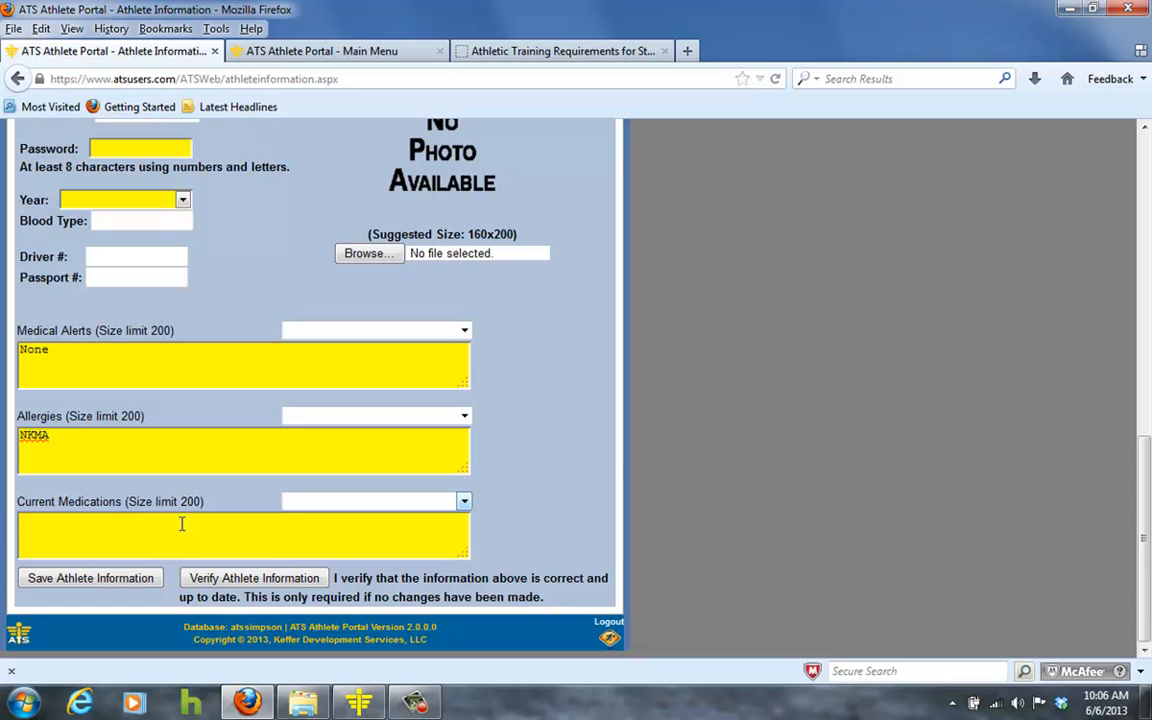
{"action": "scroll", "coordinate": [179, 531], "scroll_direction": "up", "scroll_amount": 1}
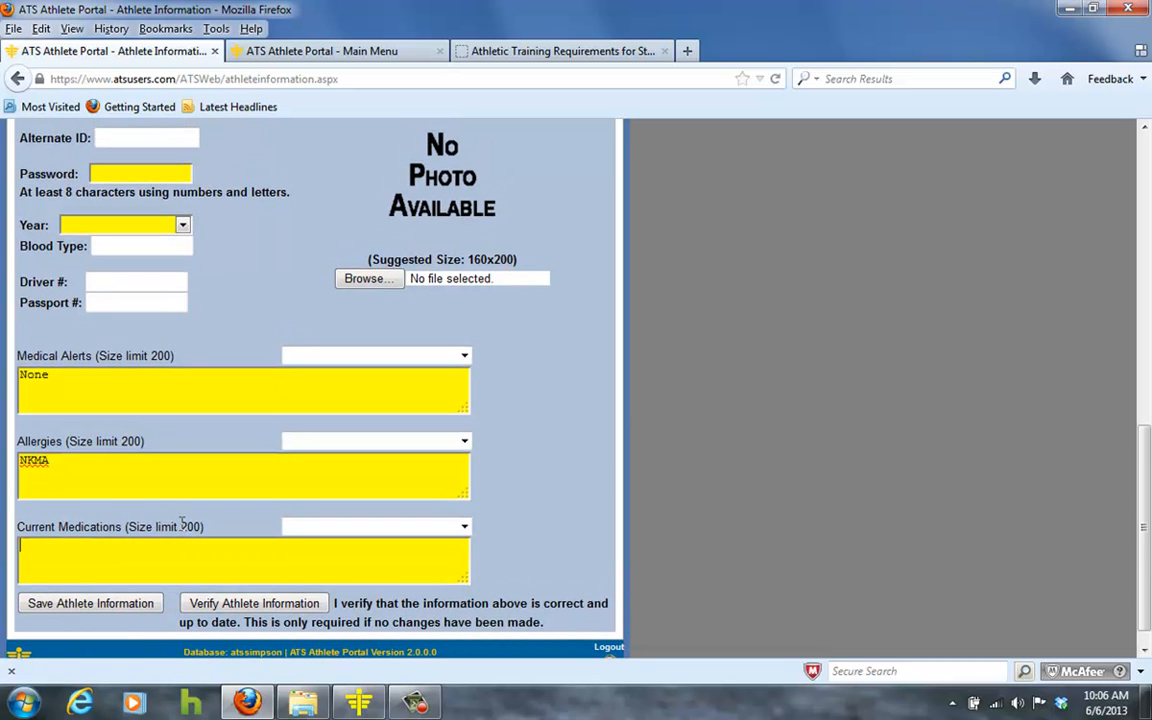
{"action": "type", "text": "None"}
From the Main Menu's Athlete Information link, log in with the test athlete's ID and password.
{"action": "left_click", "coordinate": [240, 54]}
{"action": "left_click", "coordinate": [60, 358]}
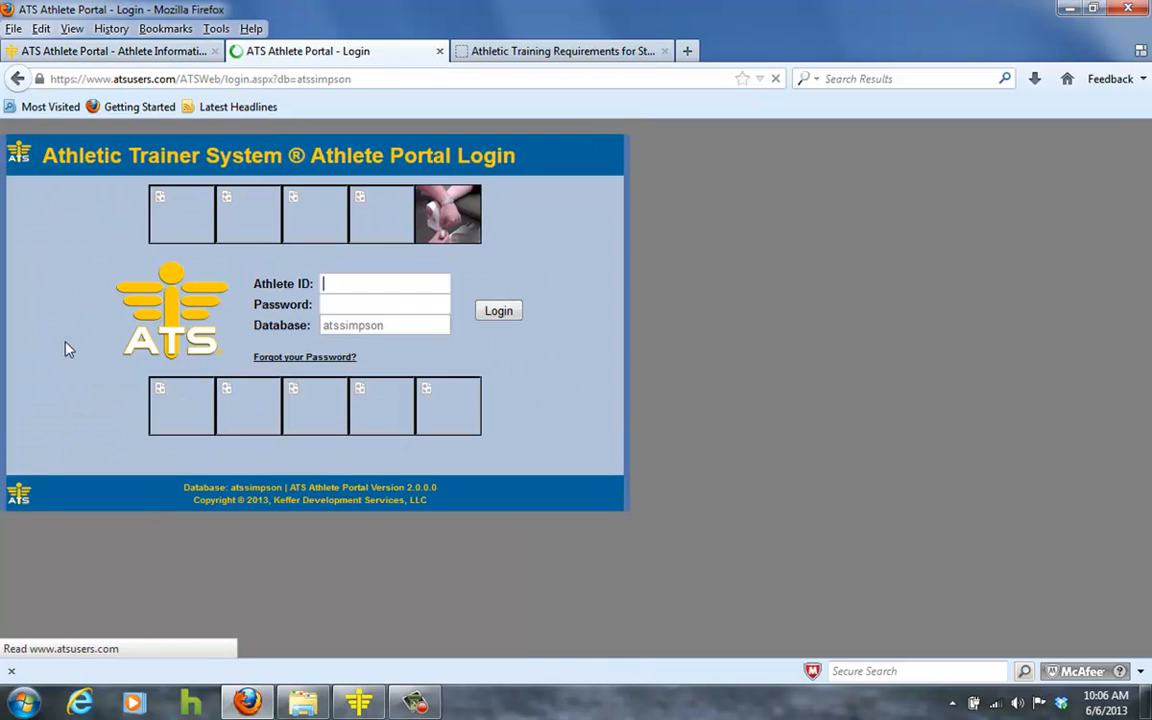
{"action": "type", "text": "test13"}
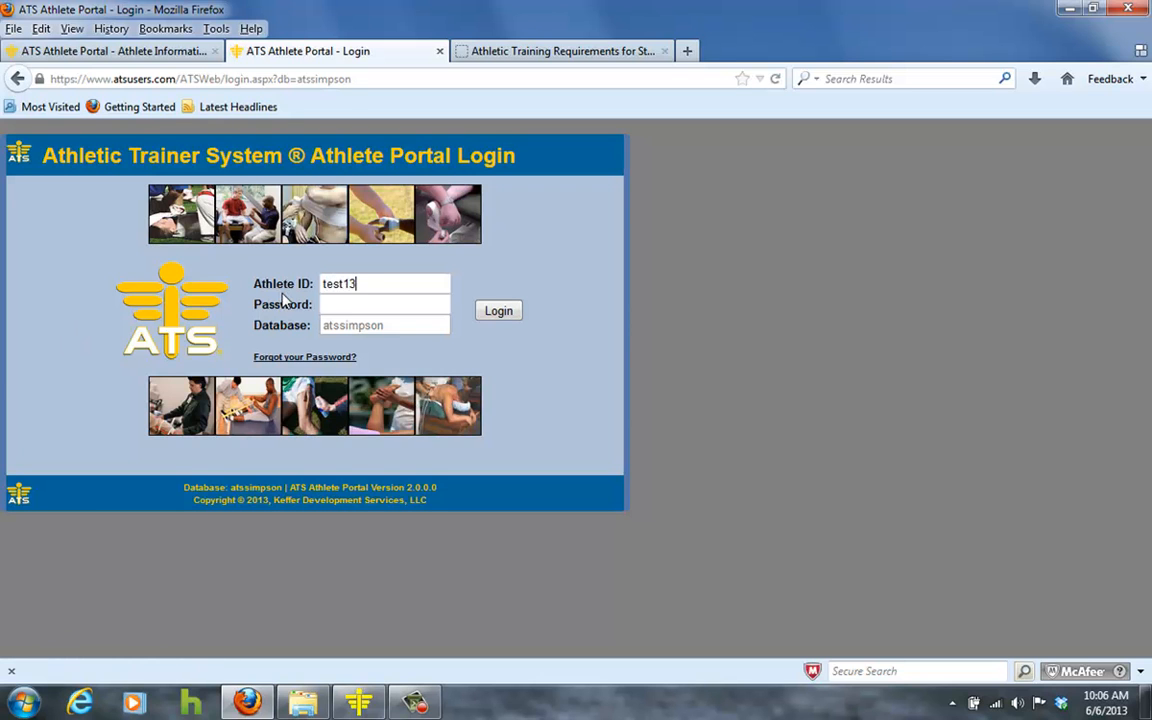
{"action": "key", "text": "Tab"}
{"action": "type", "text": "•••••"}
{"action": "type", "text": "•"}
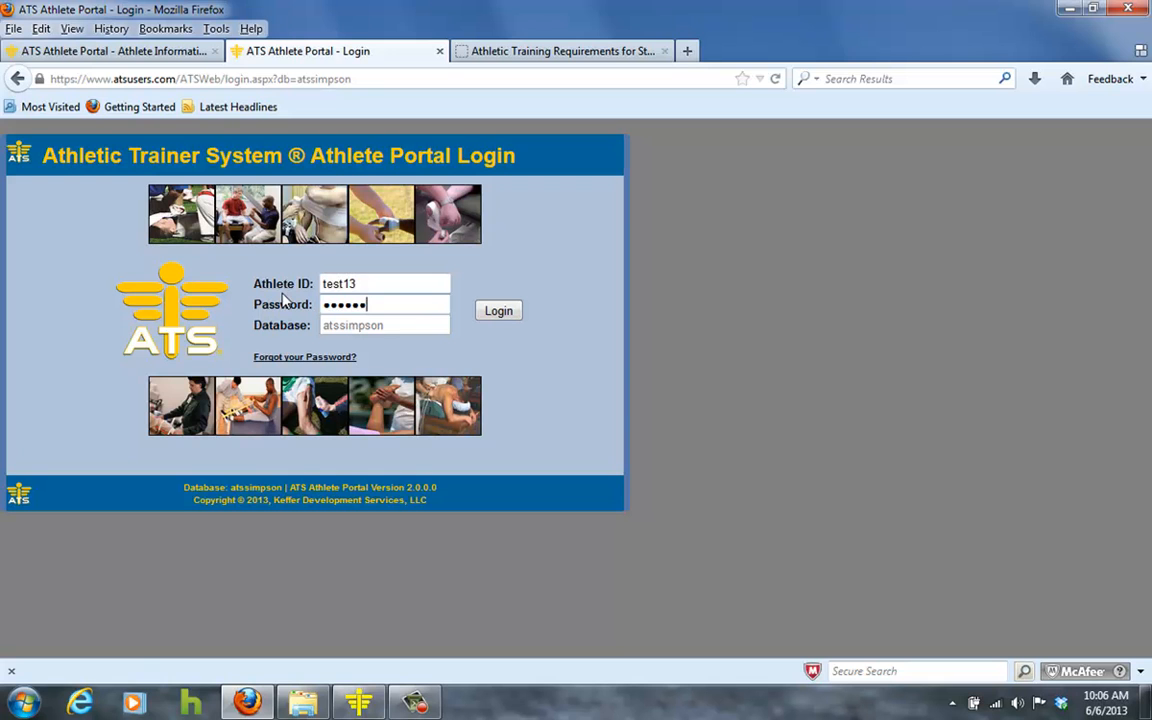
{"action": "key", "text": "Return"}
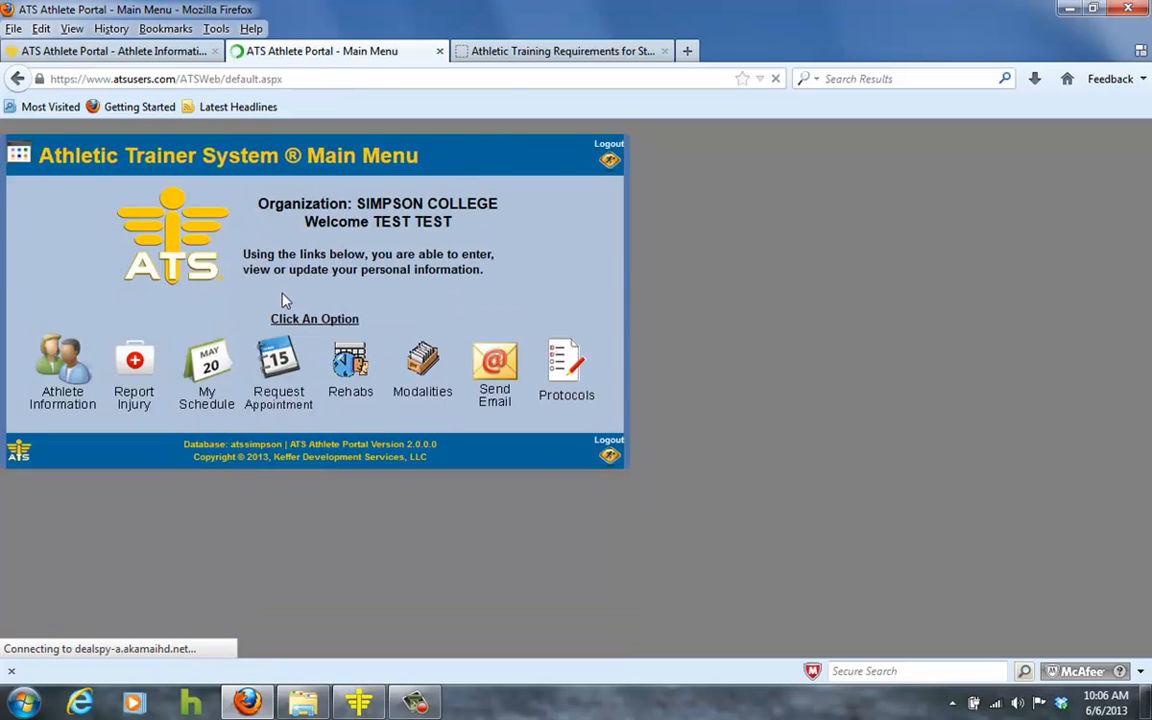
{"action": "left_click", "coordinate": [58, 378]}
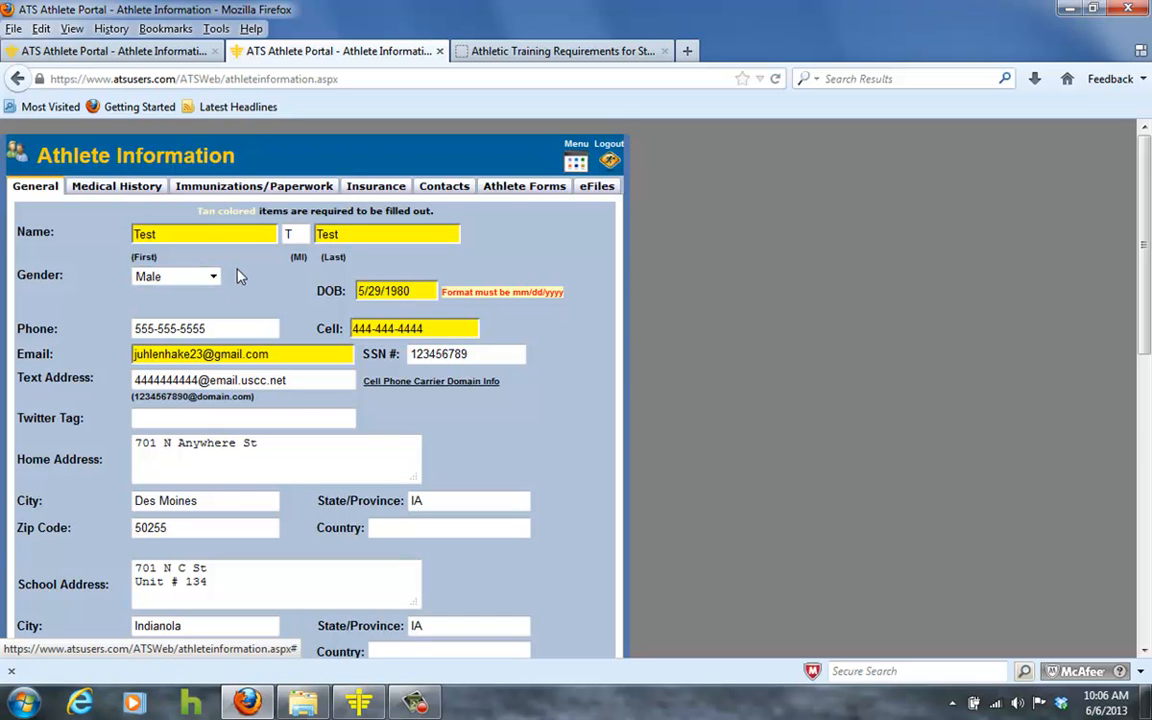
Scroll through the test athlete's General tab contact and address details, then back to the top.
{"action": "scroll", "coordinate": [240, 276], "scroll_direction": "down", "scroll_amount": 3}
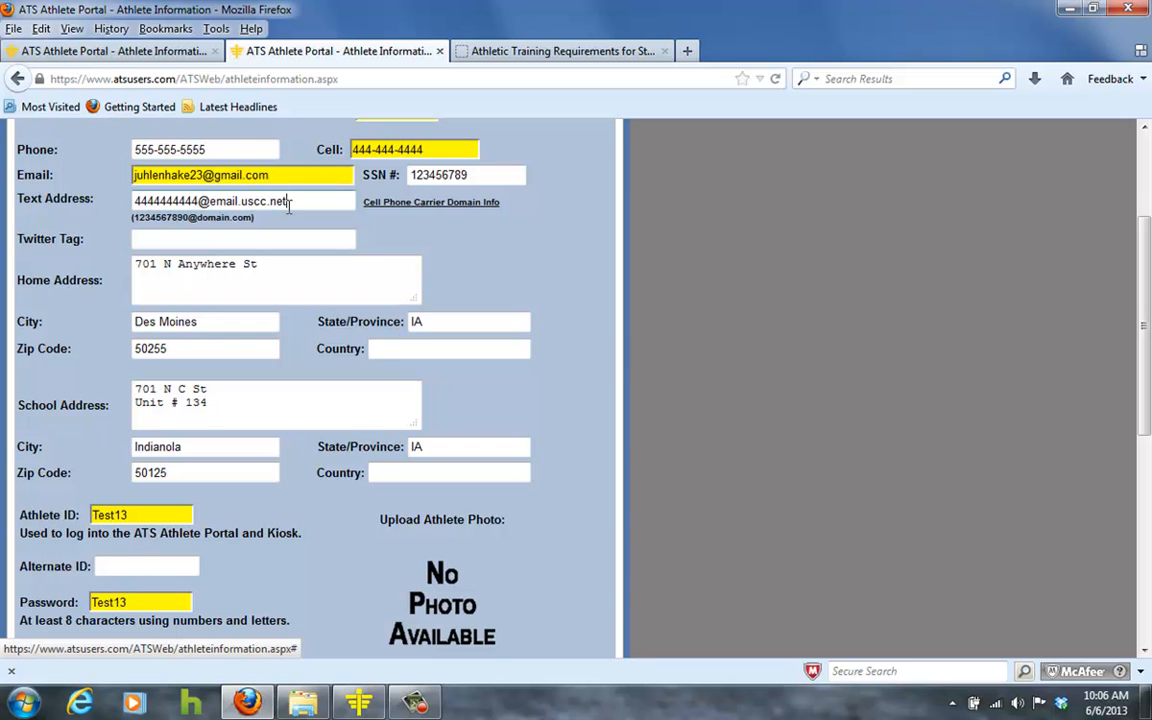
{"action": "left_click_drag", "start_coordinate": [289, 205], "coordinate": [136, 200]}
{"action": "scroll", "coordinate": [148, 300], "scroll_direction": "down", "scroll_amount": 2}
{"action": "scroll", "coordinate": [150, 300], "scroll_direction": "down", "scroll_amount": 6}
{"action": "scroll", "coordinate": [155, 302], "scroll_direction": "up", "scroll_amount": 4}
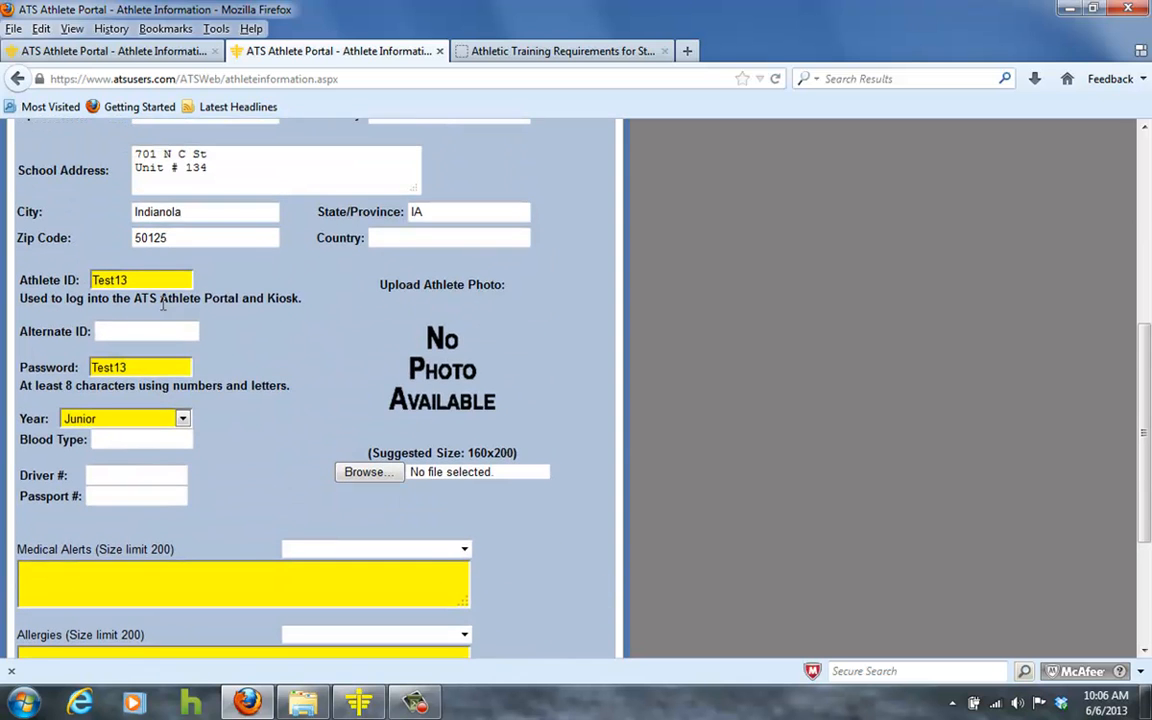
{"action": "scroll", "coordinate": [162, 305], "scroll_direction": "down", "scroll_amount": 4}
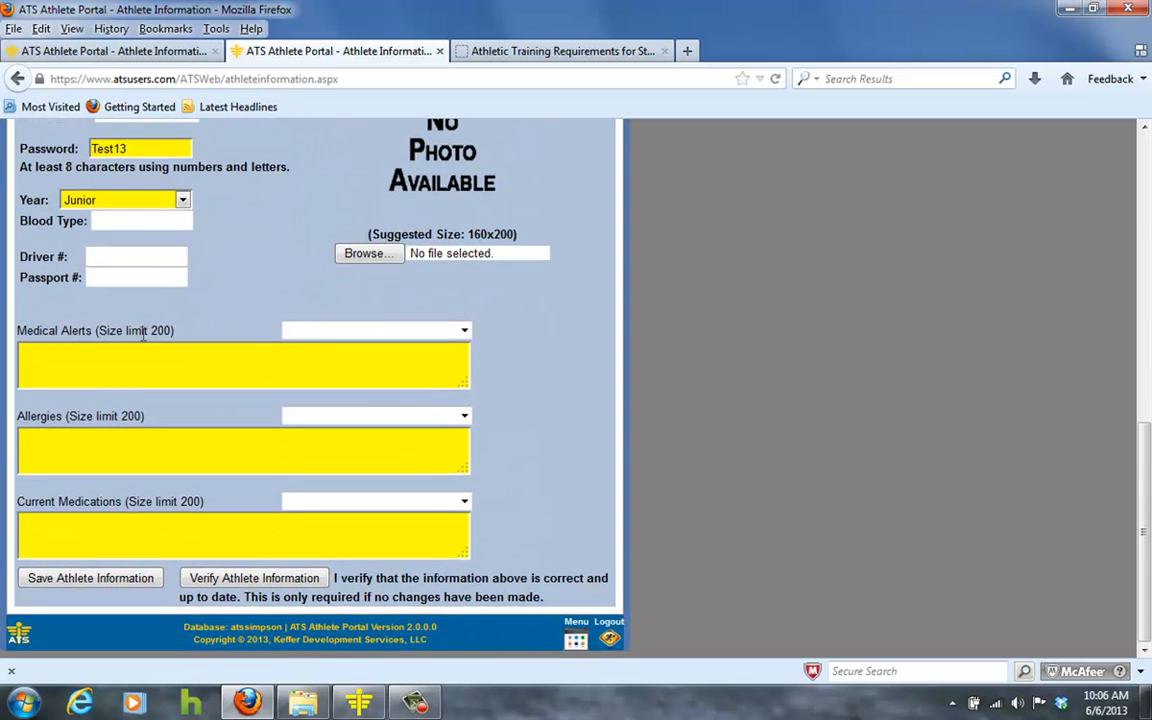
{"action": "scroll", "coordinate": [126, 522], "scroll_direction": "up", "scroll_amount": 6}
{"action": "scroll", "coordinate": [167, 483], "scroll_direction": "down", "scroll_amount": 2}
{"action": "scroll", "coordinate": [190, 463], "scroll_direction": "down", "scroll_amount": 4}
{"action": "scroll", "coordinate": [160, 547], "scroll_direction": "up", "scroll_amount": 10}
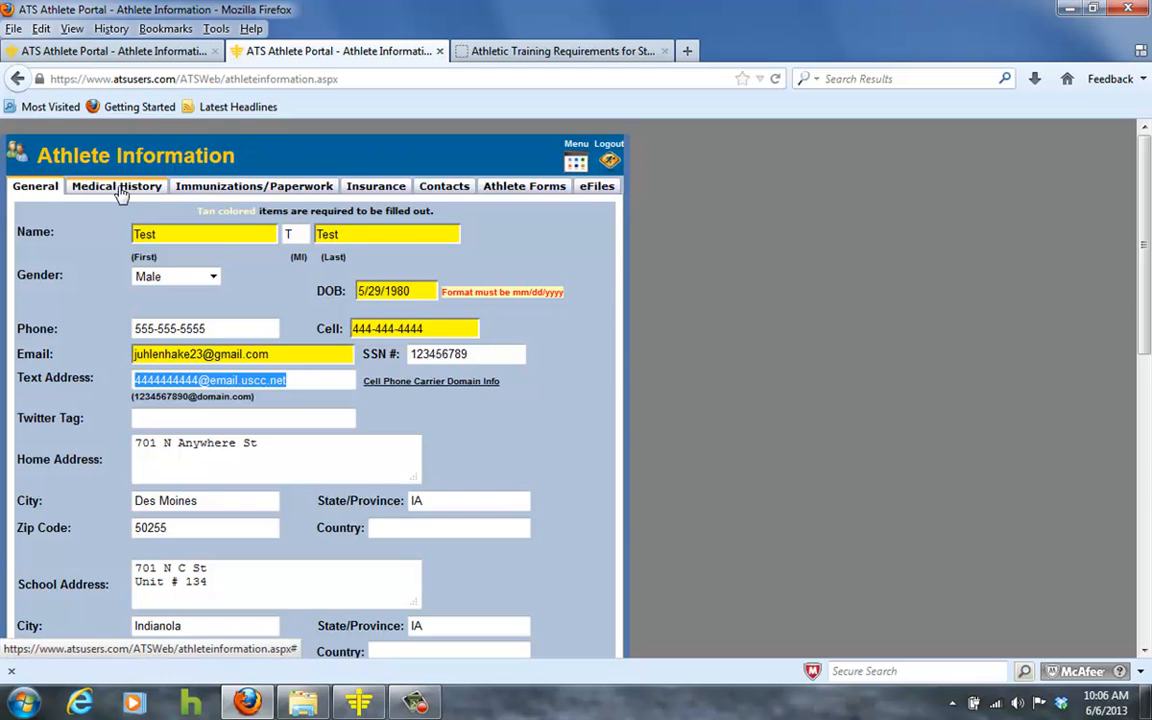
Show the Medical History tab with the 11/1/2012 knee ACL Repair surgery.
{"action": "left_click", "coordinate": [119, 194]}
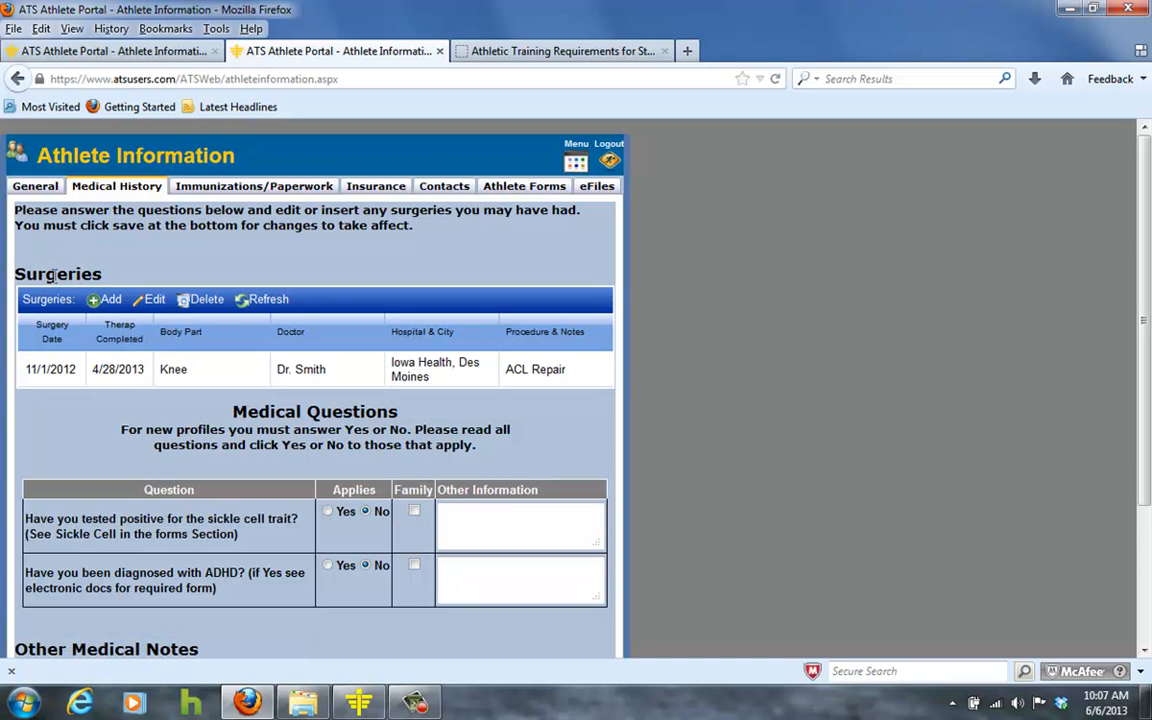
Start a new surgery entry, check its Surgery Date calendar and Body Part list, then submit it.
{"action": "left_click", "coordinate": [99, 304]}
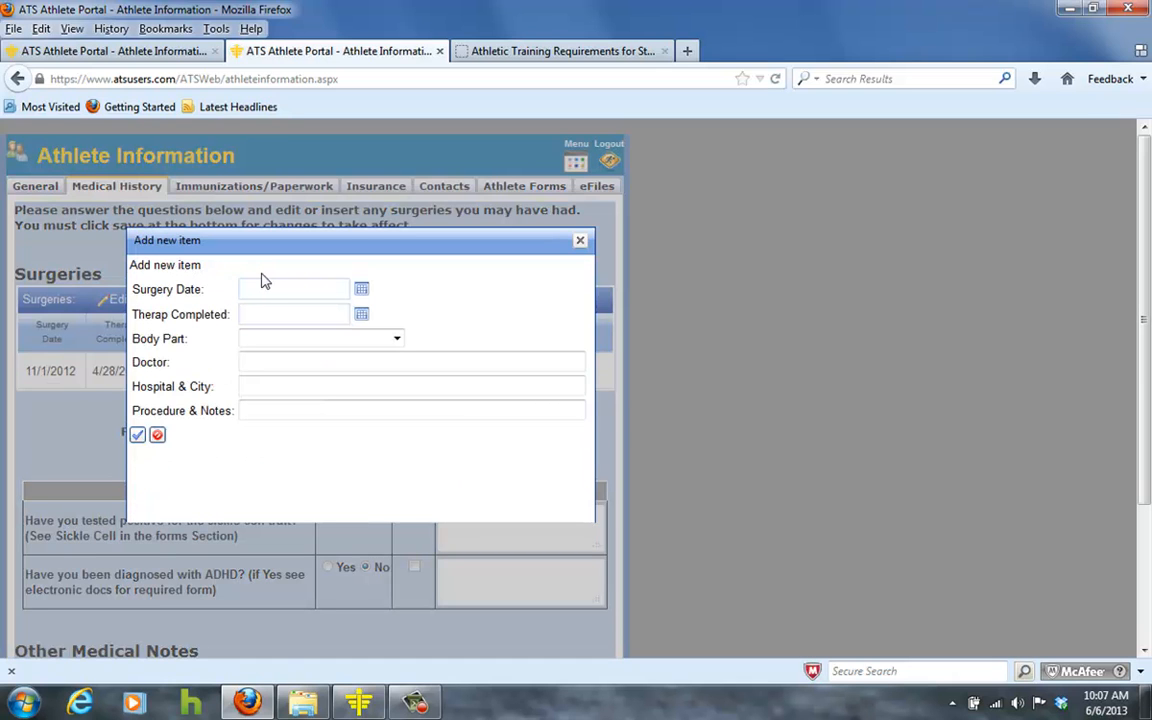
{"action": "left_click", "coordinate": [362, 291]}
{"action": "left_click", "coordinate": [362, 291]}
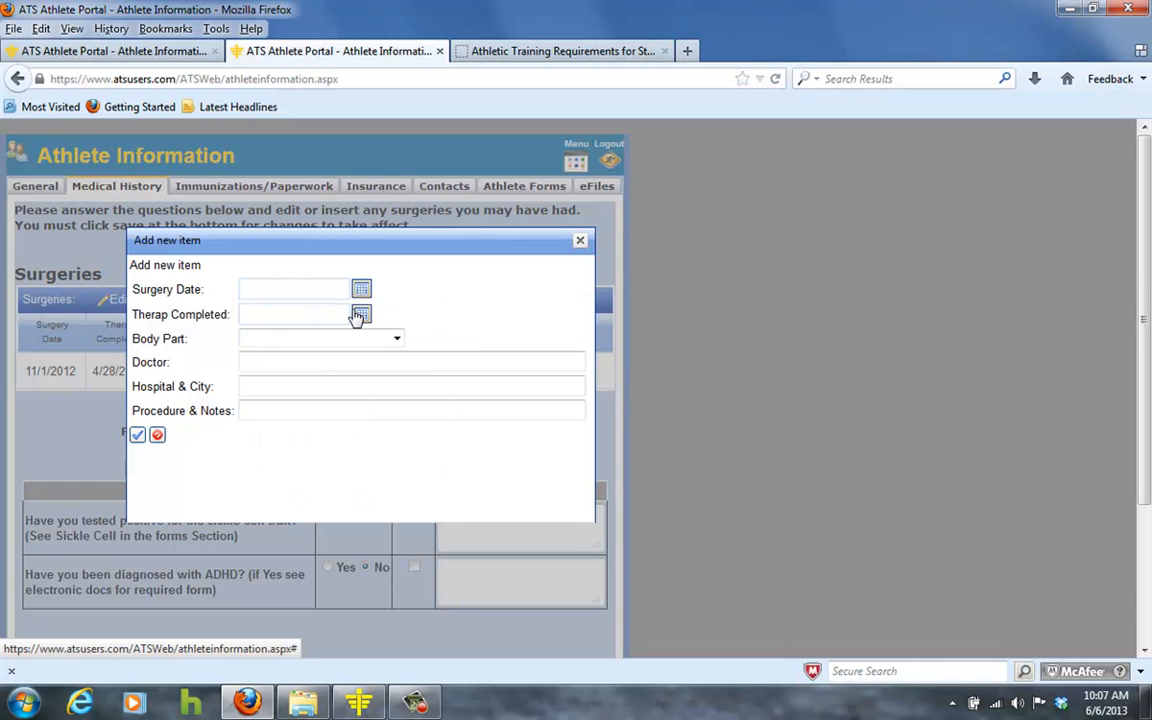
{"action": "left_click", "coordinate": [397, 339]}
{"action": "left_click", "coordinate": [397, 339]}
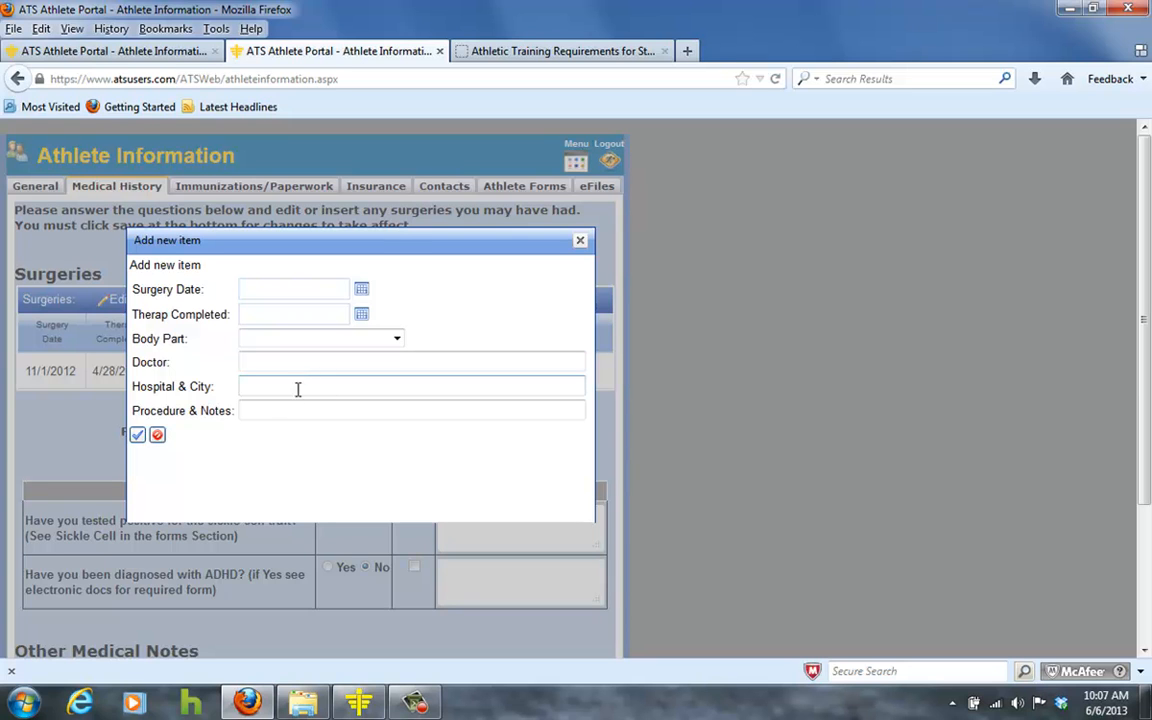
{"action": "left_click", "coordinate": [138, 436]}
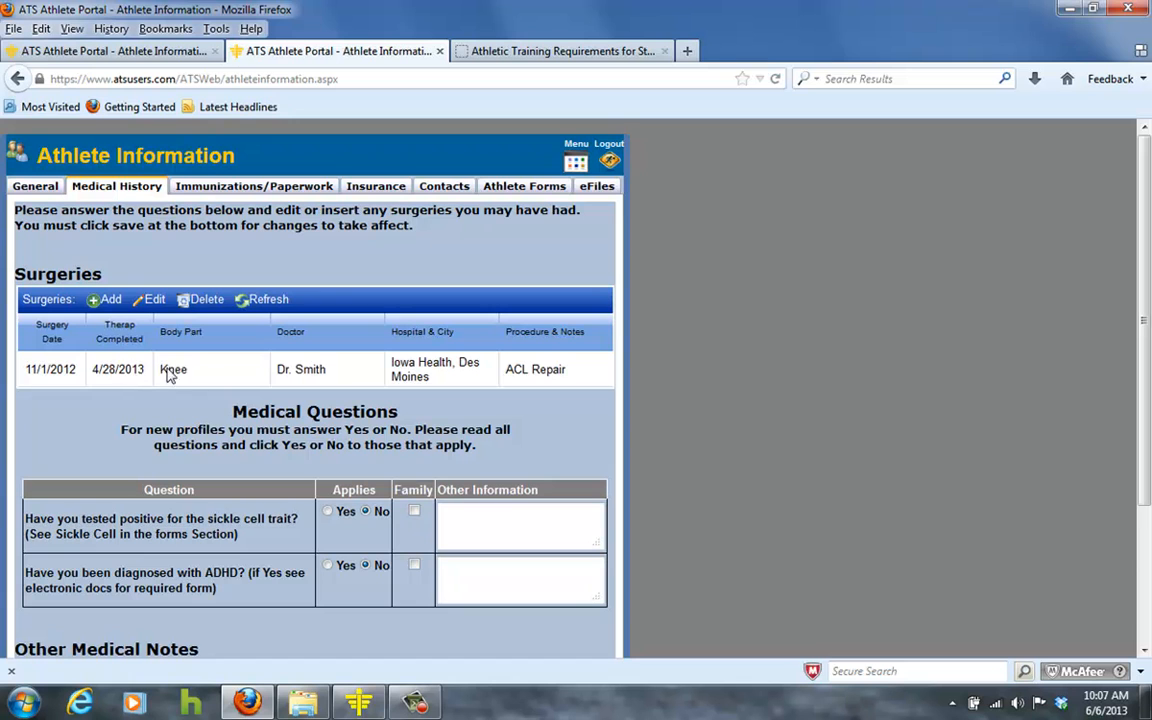
Save the medical history, then start a new immunization on the Immunizations/Paperwork tab.
{"action": "scroll", "coordinate": [157, 451], "scroll_direction": "down", "scroll_amount": 3}
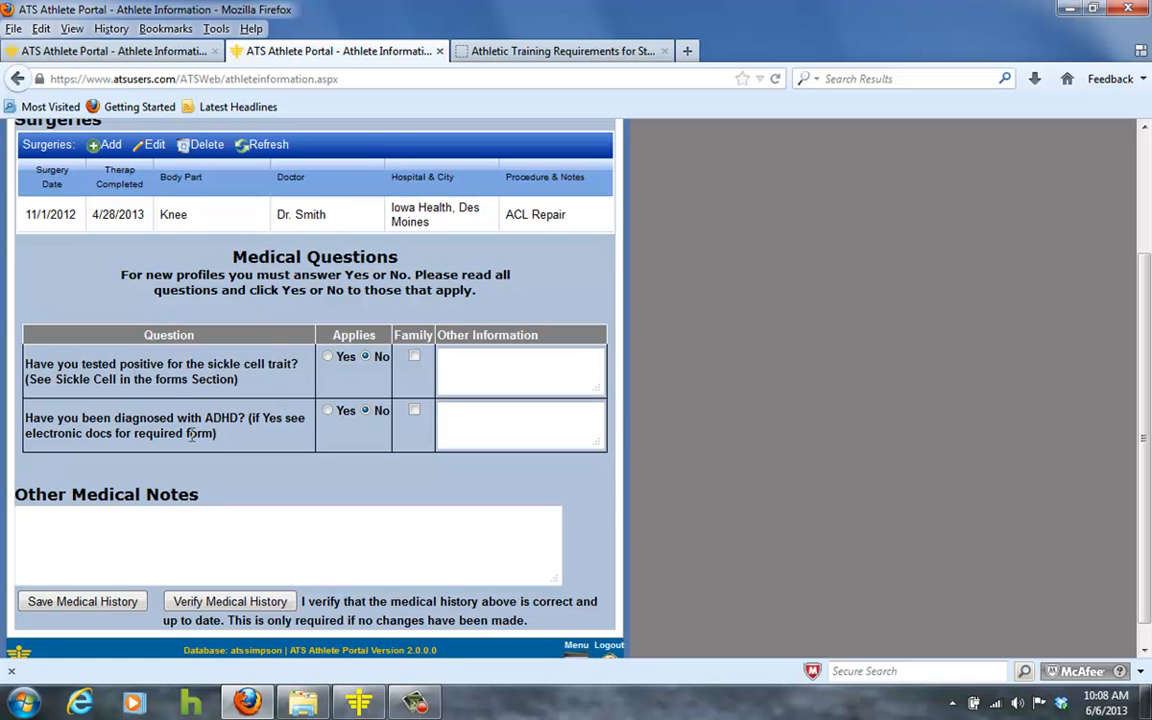
{"action": "scroll", "coordinate": [247, 417], "scroll_direction": "up", "scroll_amount": 3}
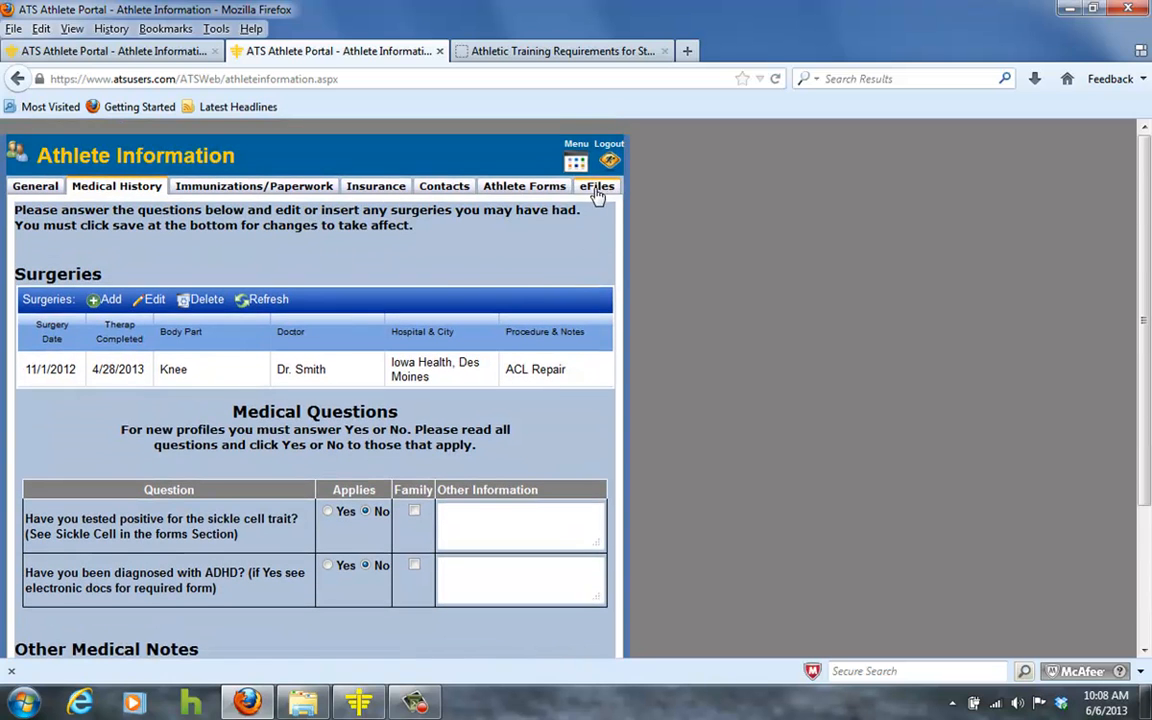
{"action": "scroll", "coordinate": [115, 385], "scroll_direction": "down", "scroll_amount": 3}
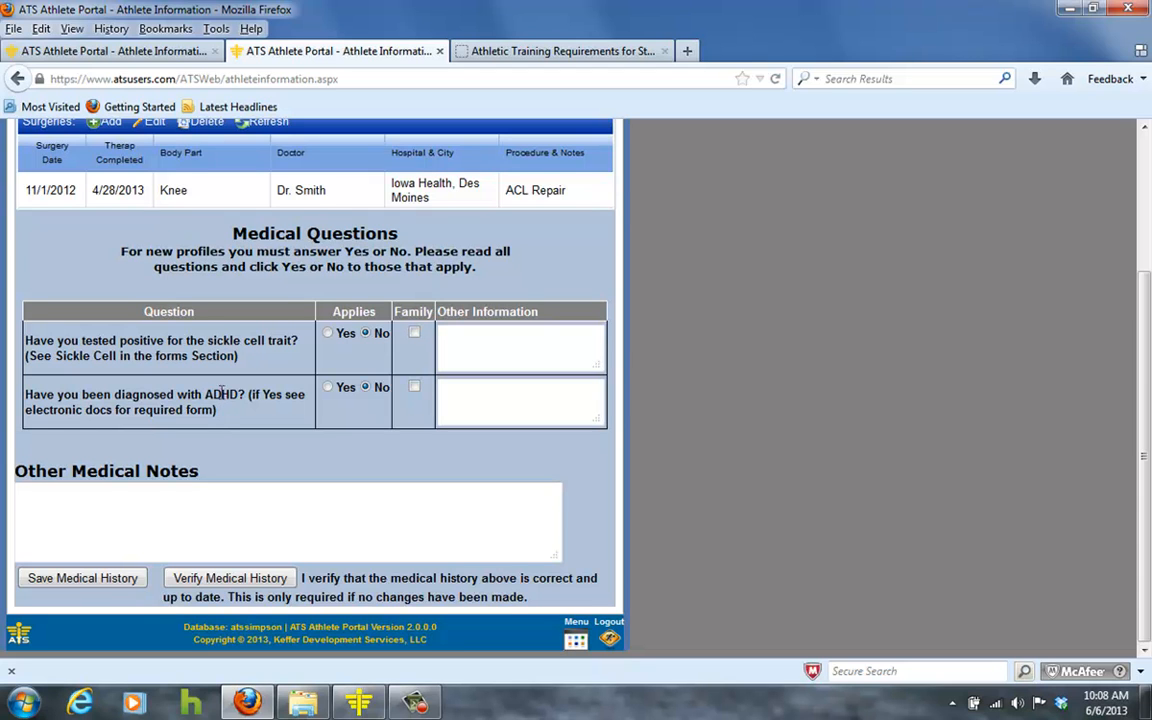
{"action": "left_click", "coordinate": [83, 578]}
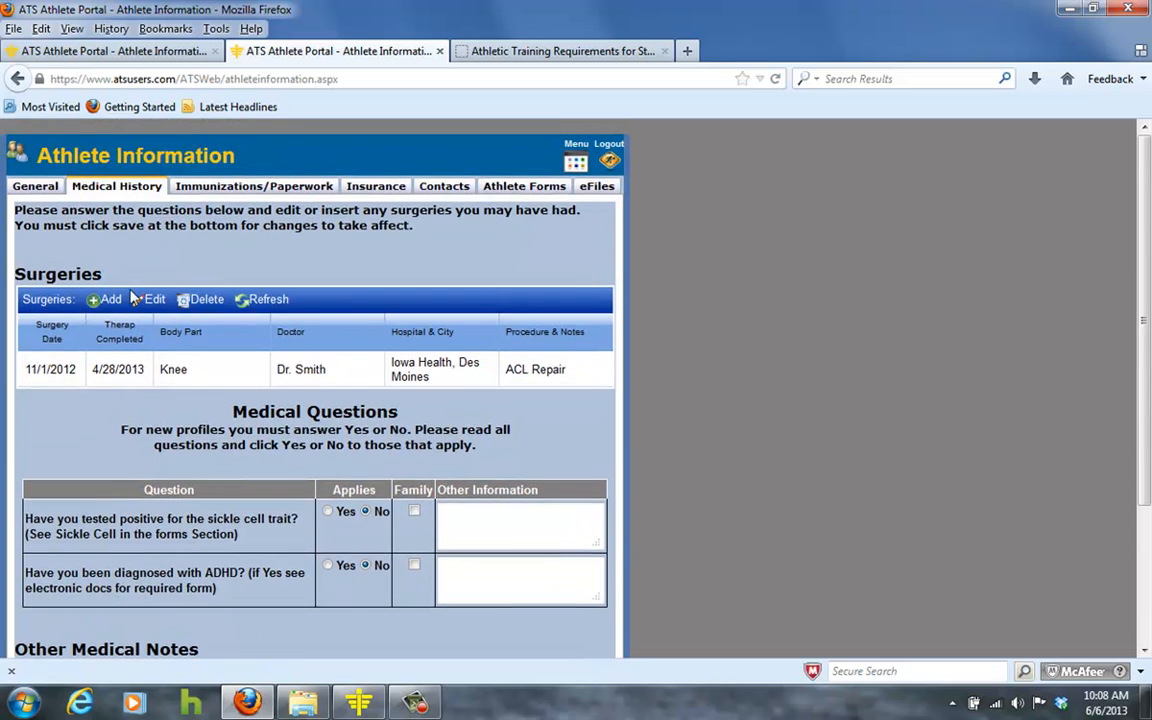
{"action": "left_click", "coordinate": [206, 189]}
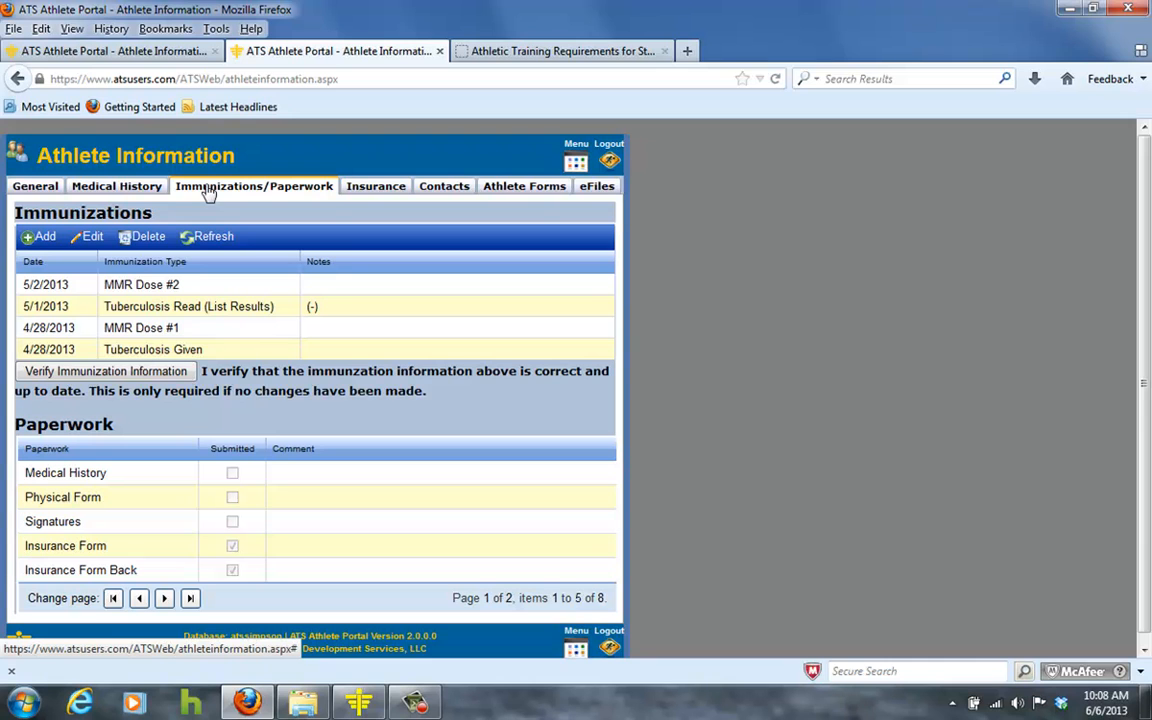
{"action": "left_click", "coordinate": [40, 242]}
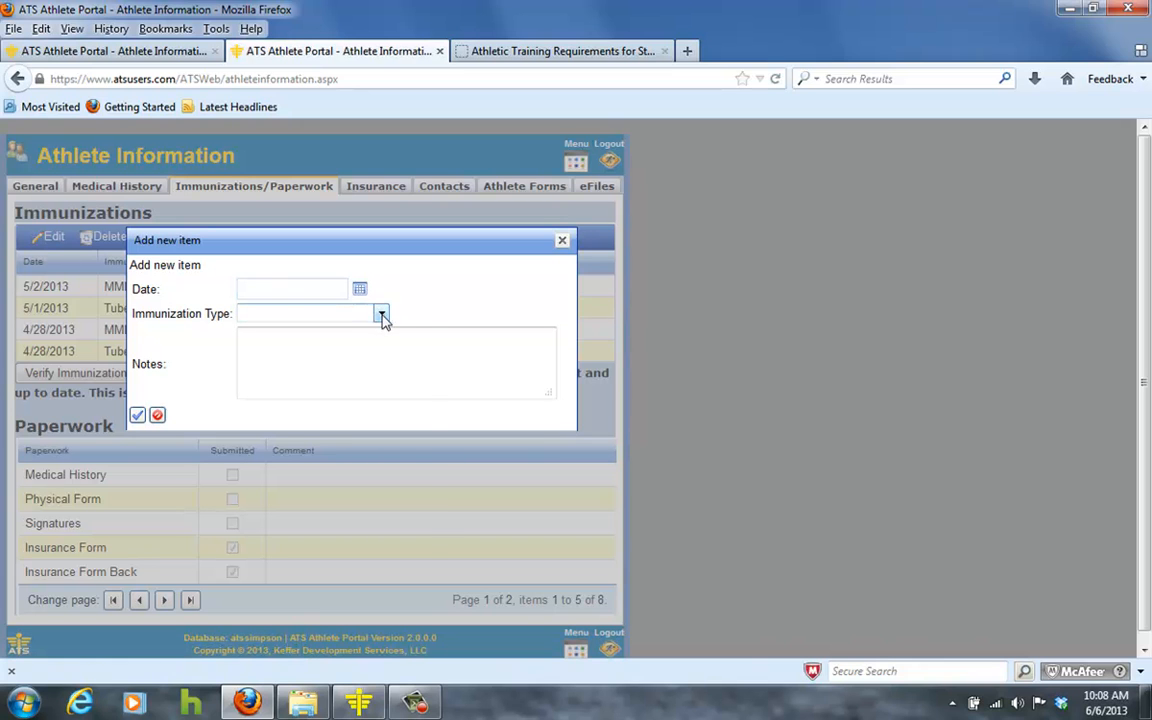
Check the Immunization Type options, then close the add-immunization form unsaved.
{"action": "left_click", "coordinate": [381, 314]}
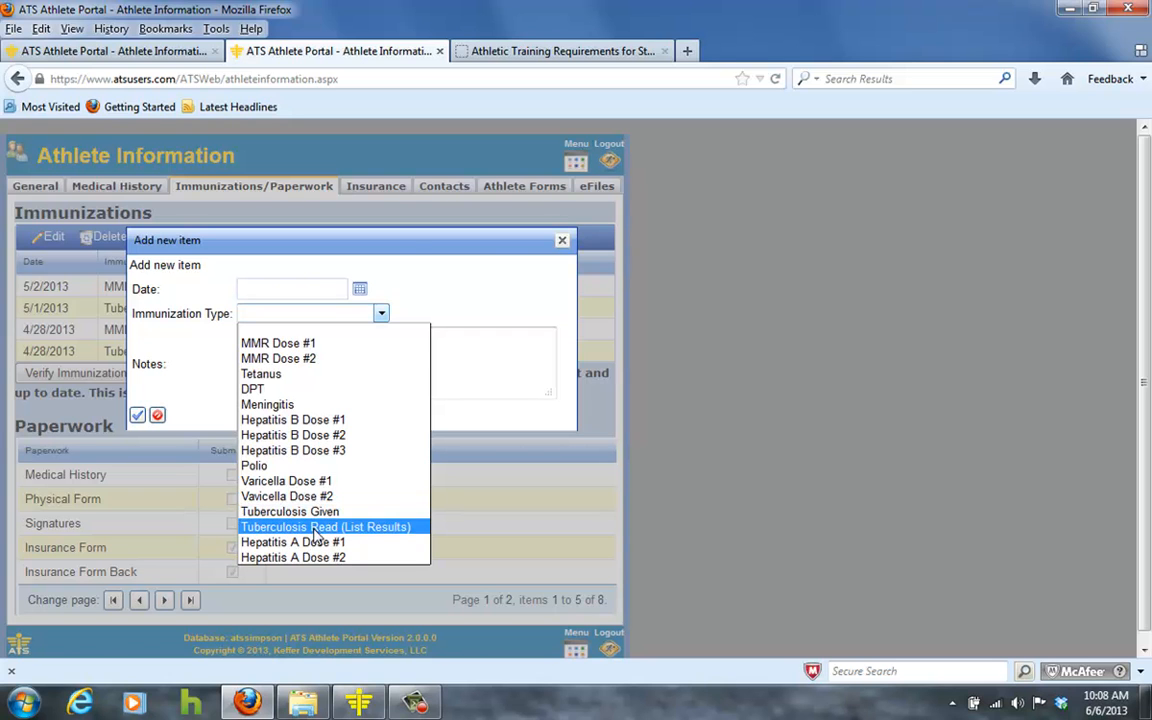
{"action": "left_click", "coordinate": [530, 248]}
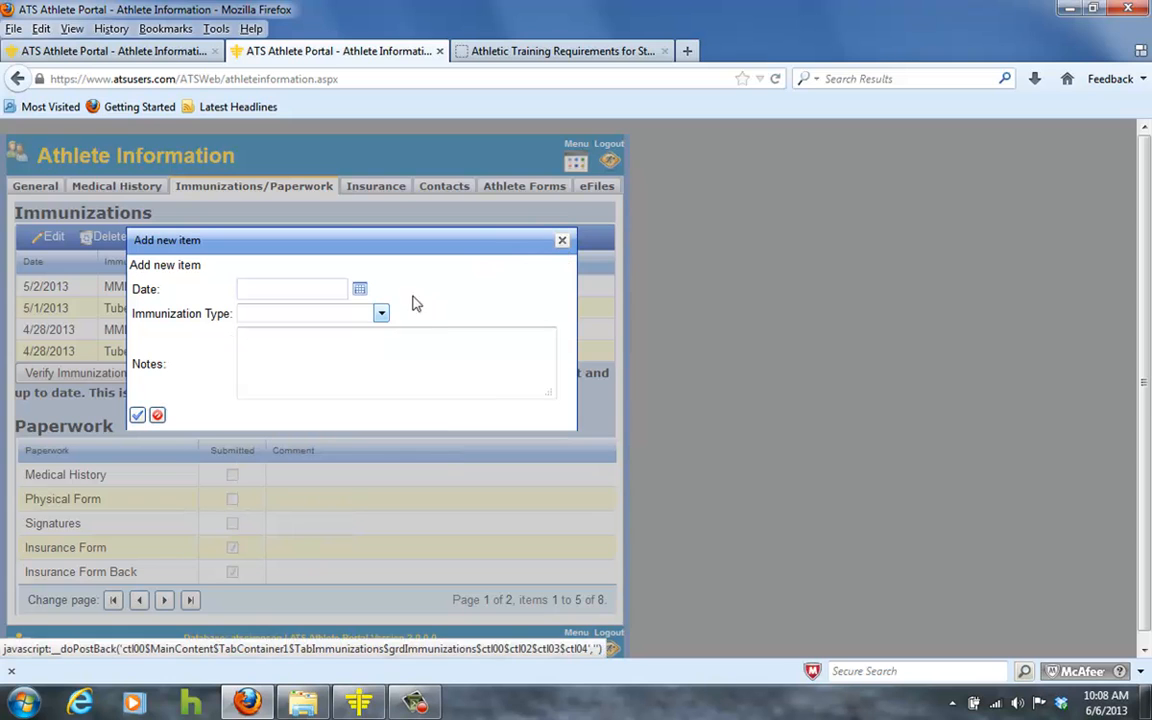
{"action": "left_click", "coordinate": [562, 246]}
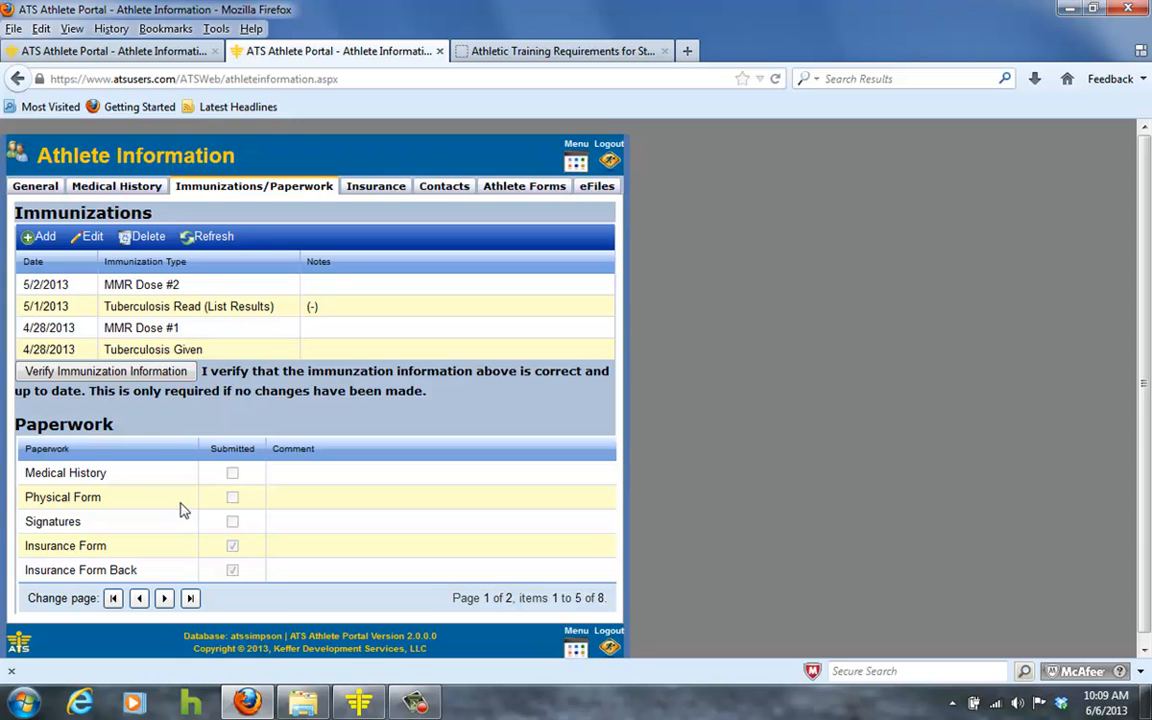
Page through the paperwork list, then open a blank Add Insurance Information form on the Insurance tab.
{"action": "scroll", "coordinate": [160, 489], "scroll_direction": "down", "scroll_amount": 1}
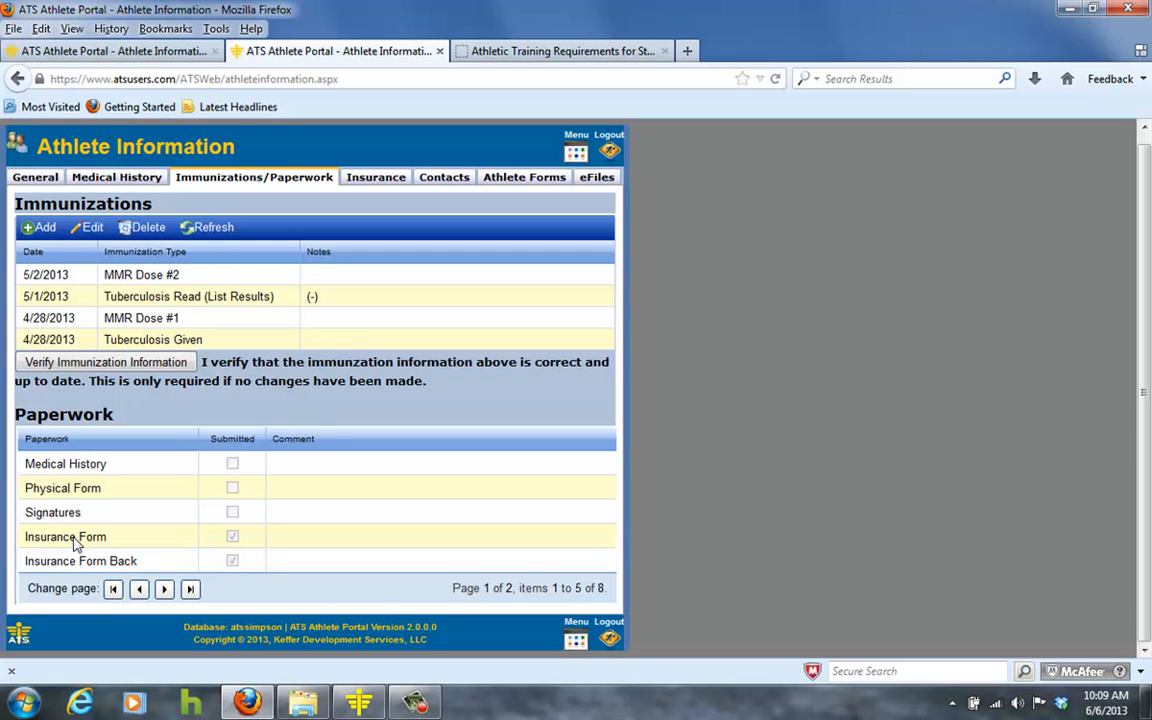
{"action": "left_click", "coordinate": [164, 588]}
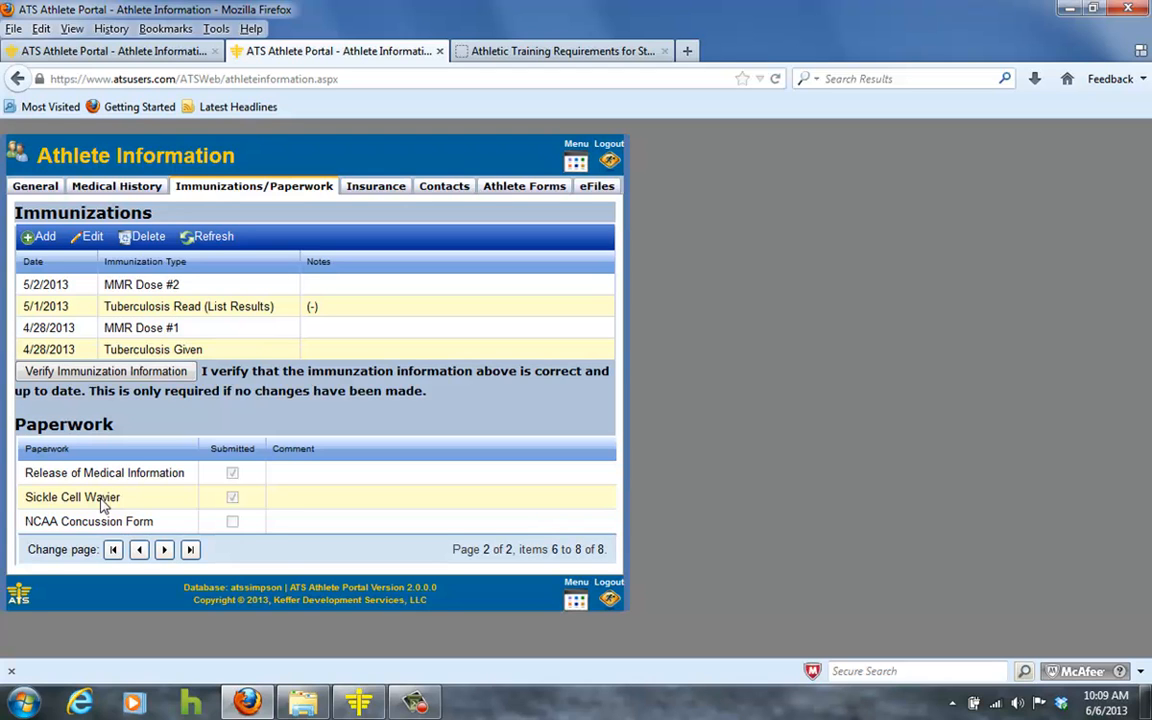
{"action": "left_click", "coordinate": [113, 550]}
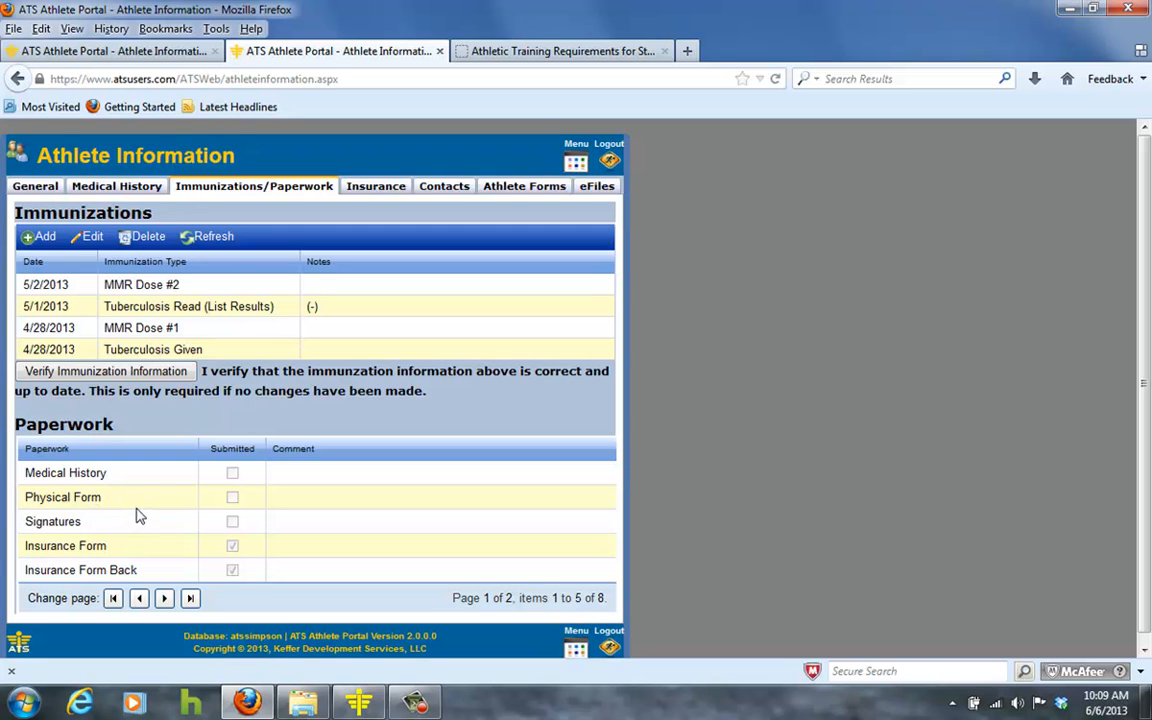
{"action": "left_click", "coordinate": [378, 193]}
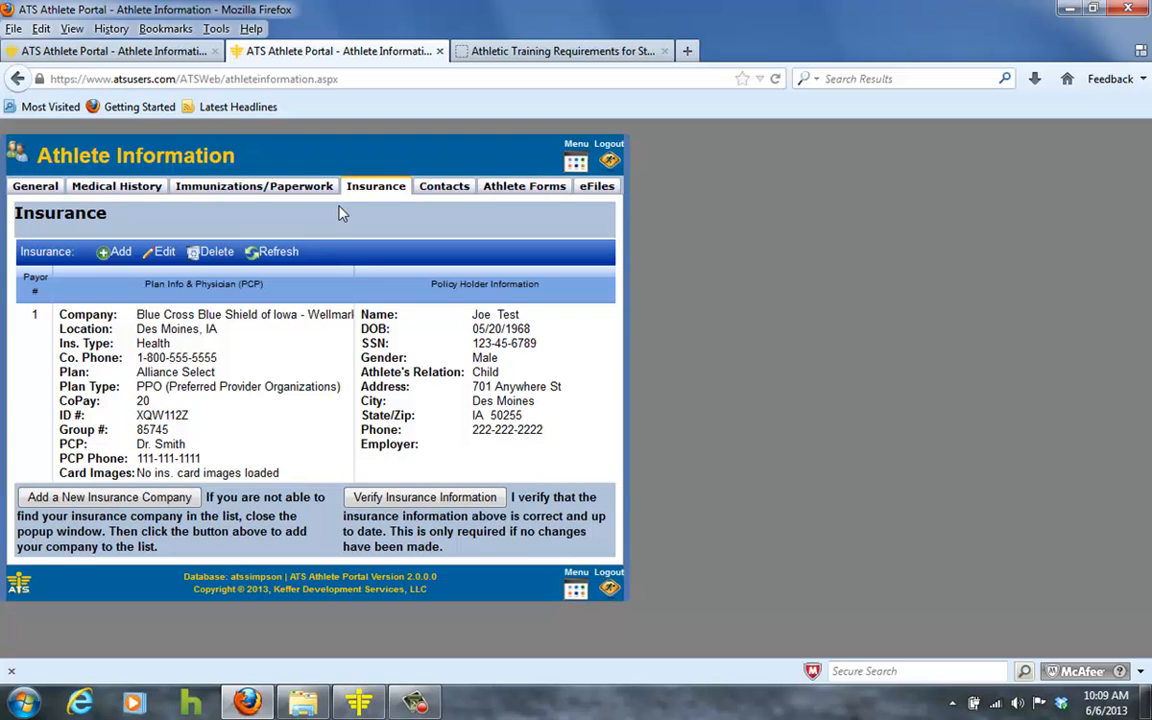
{"action": "left_click", "coordinate": [116, 254]}
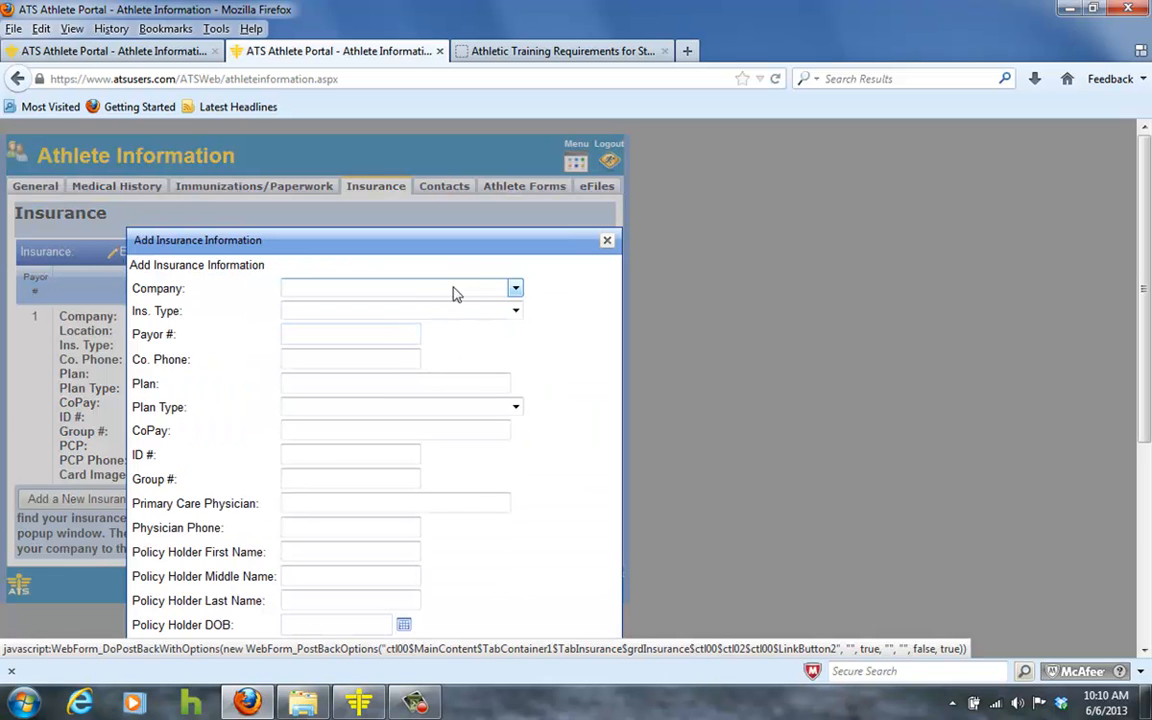
Browse the list of insurance companies without choosing one.
{"action": "left_click", "coordinate": [513, 289]}
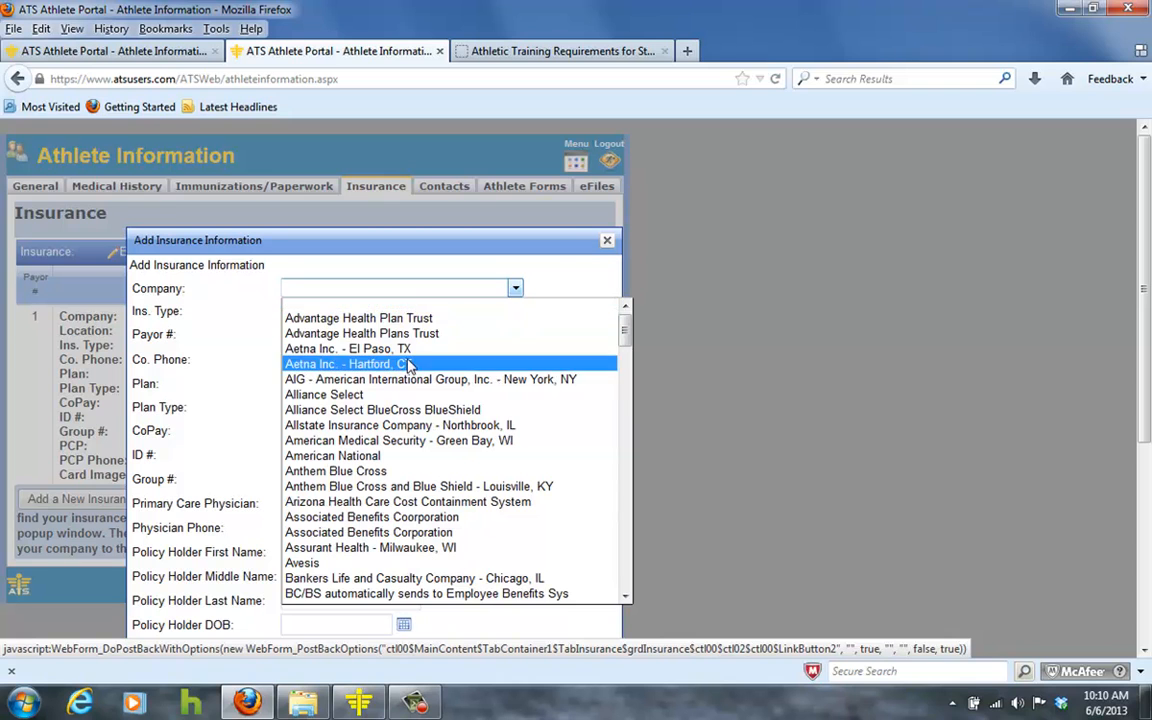
{"action": "scroll", "coordinate": [408, 374], "scroll_direction": "down", "scroll_amount": 1}
{"action": "scroll", "coordinate": [408, 374], "scroll_direction": "down", "scroll_amount": 5}
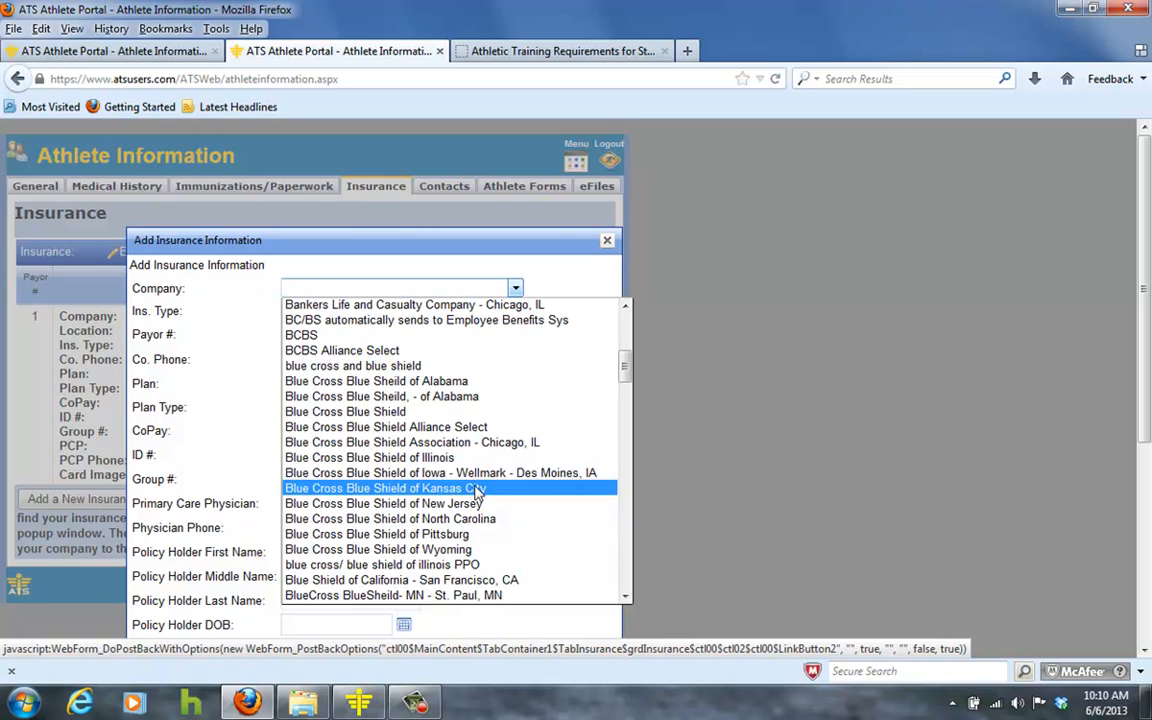
{"action": "scroll", "coordinate": [420, 388], "scroll_direction": "down", "scroll_amount": 10}
{"action": "scroll", "coordinate": [393, 390], "scroll_direction": "up", "scroll_amount": 10}
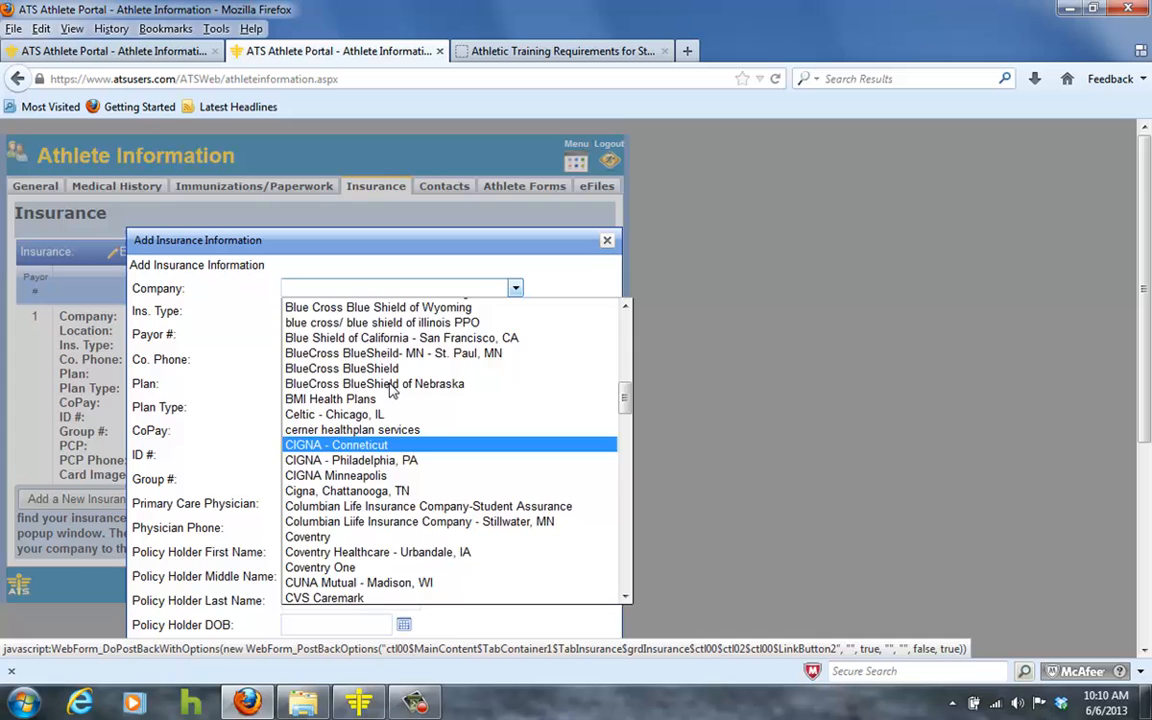
{"action": "left_click", "coordinate": [362, 237]}
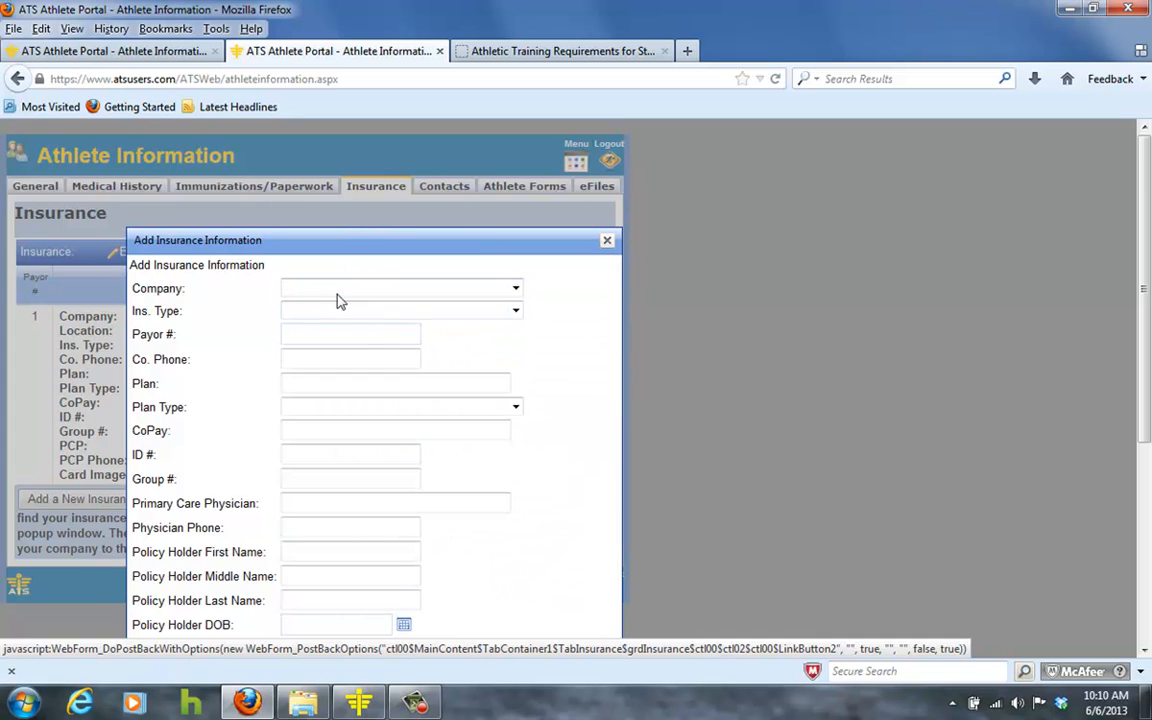
Check the Plan Type choices, then cancel the new insurance entry unsaved.
{"action": "left_click", "coordinate": [322, 333]}
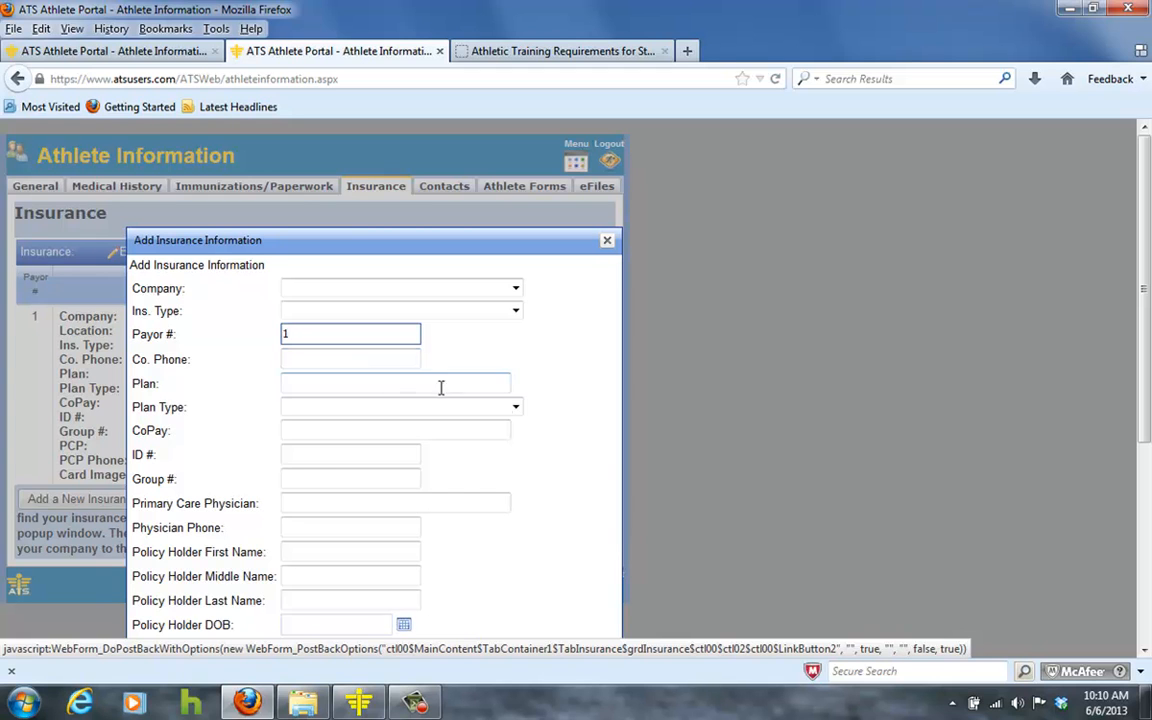
{"action": "left_click", "coordinate": [515, 408]}
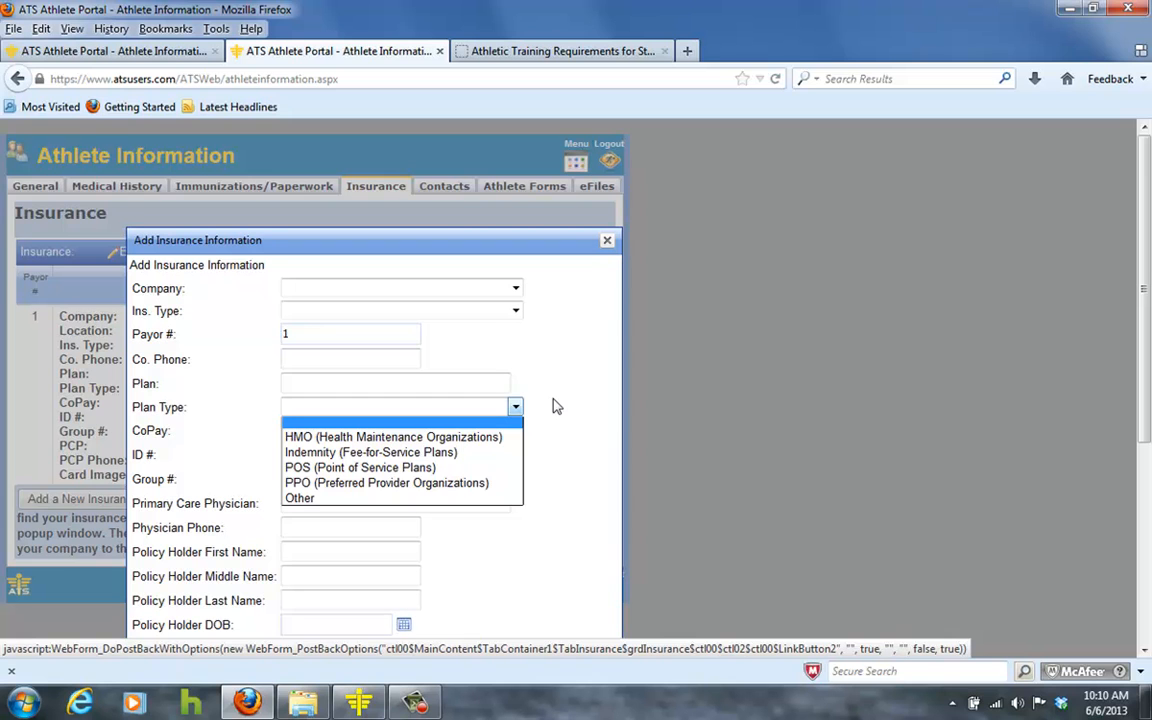
{"action": "left_click", "coordinate": [557, 406]}
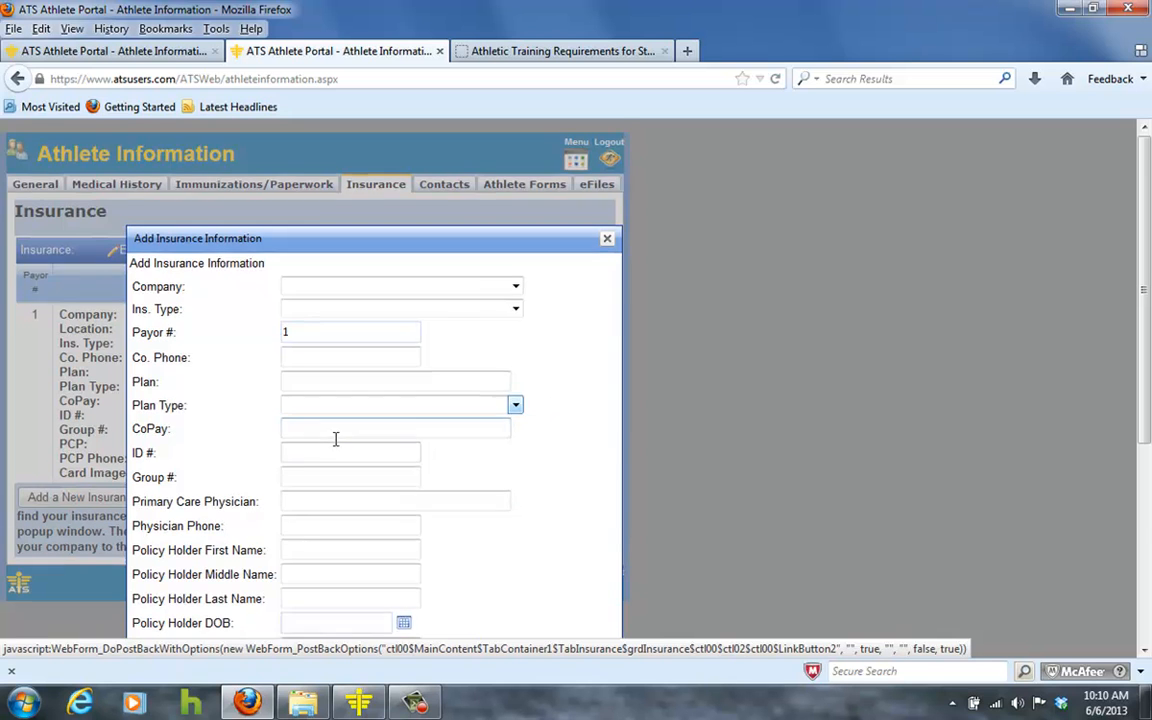
{"action": "scroll", "coordinate": [334, 440], "scroll_direction": "down", "scroll_amount": 5}
{"action": "scroll", "coordinate": [337, 440], "scroll_direction": "down", "scroll_amount": 1}
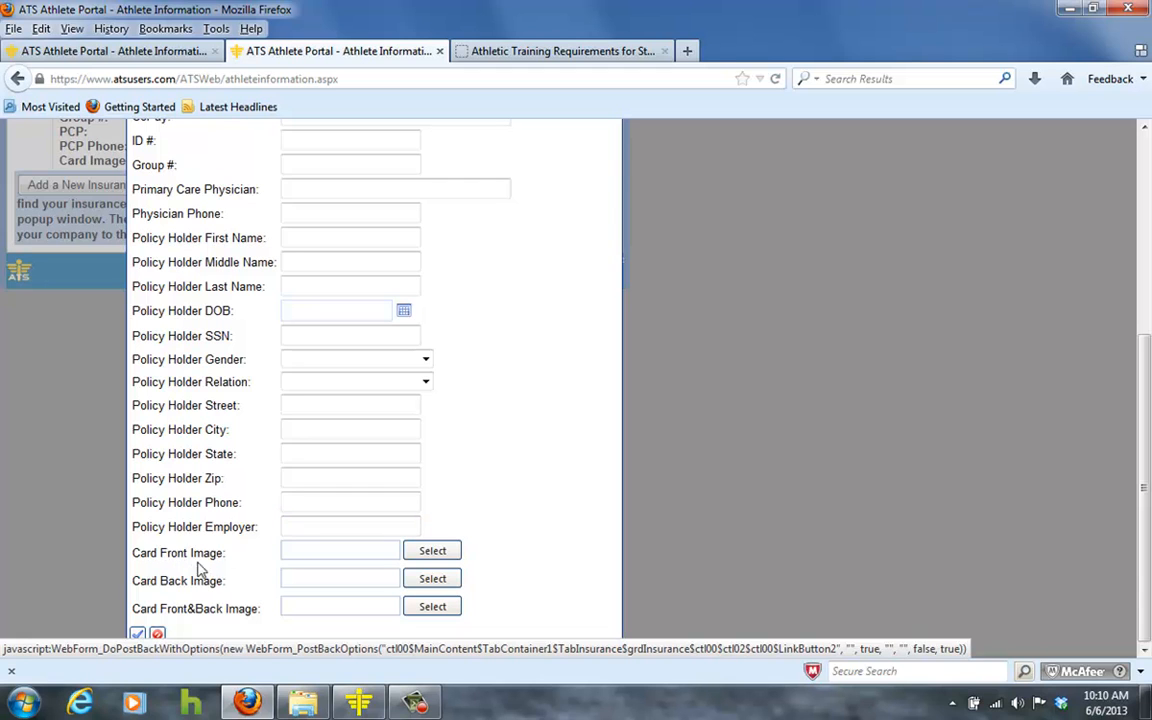
{"action": "left_click", "coordinate": [158, 637]}
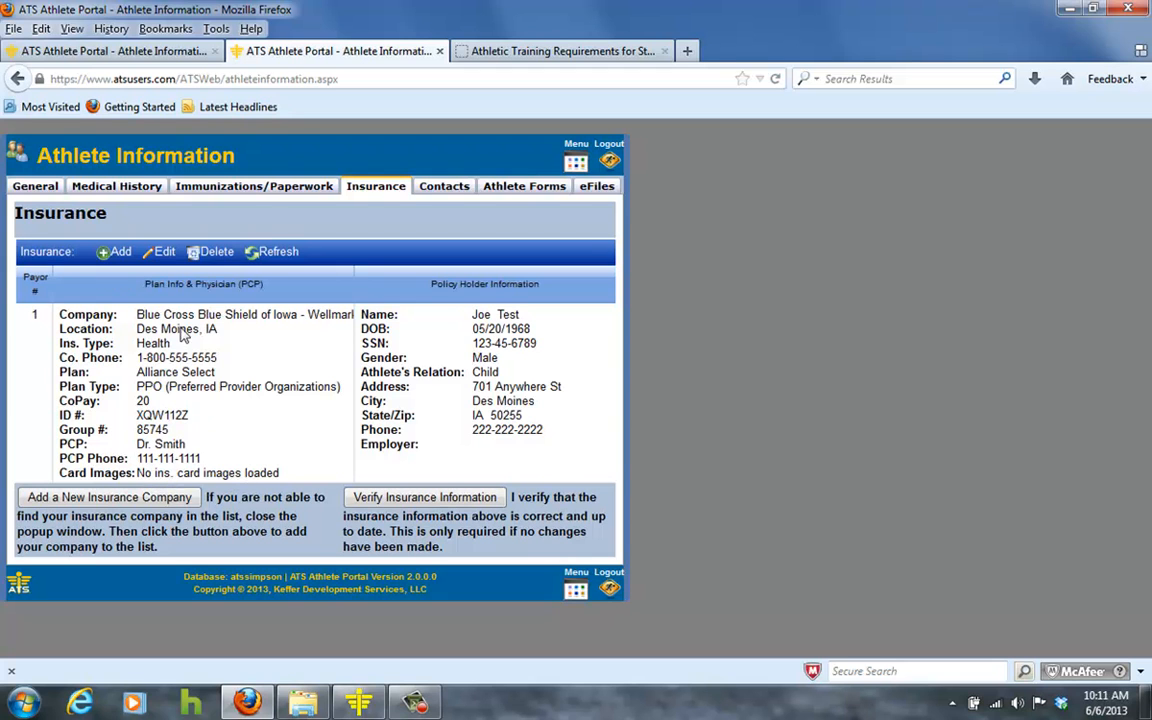
Open the Blue Cross policy for editing and begin choosing a Card Front Image file.
{"action": "left_click", "coordinate": [152, 308]}
{"action": "left_click", "coordinate": [161, 254]}
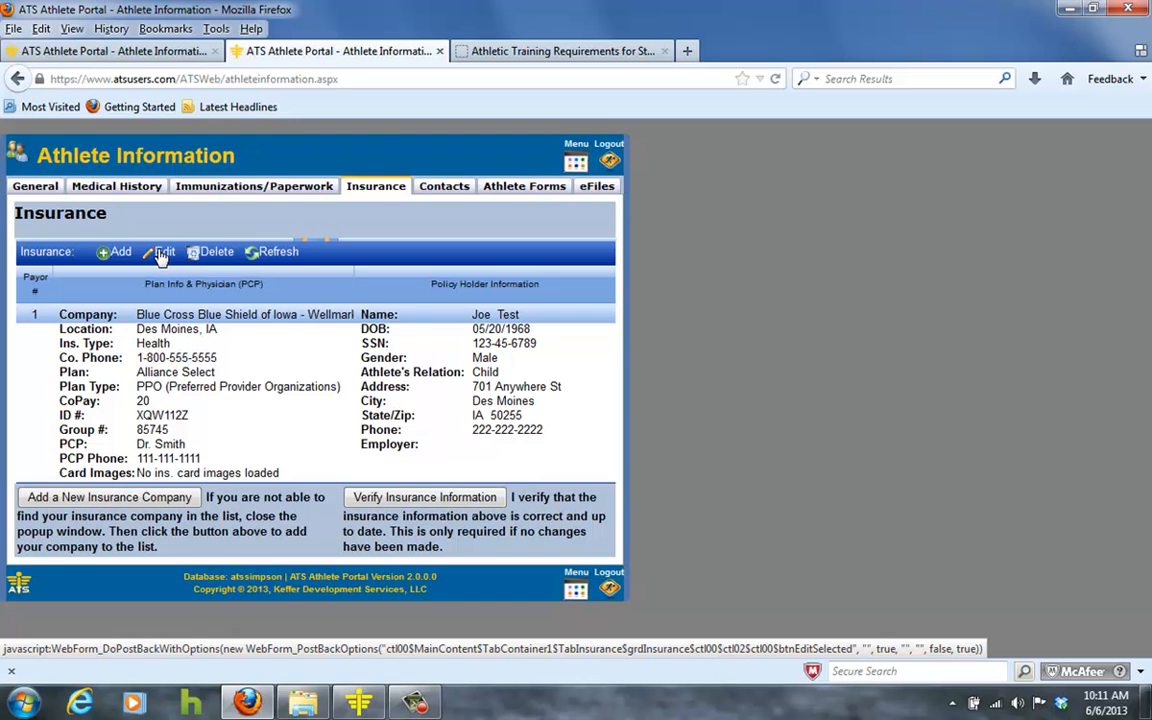
{"action": "scroll", "coordinate": [220, 420], "scroll_direction": "down", "scroll_amount": 5}
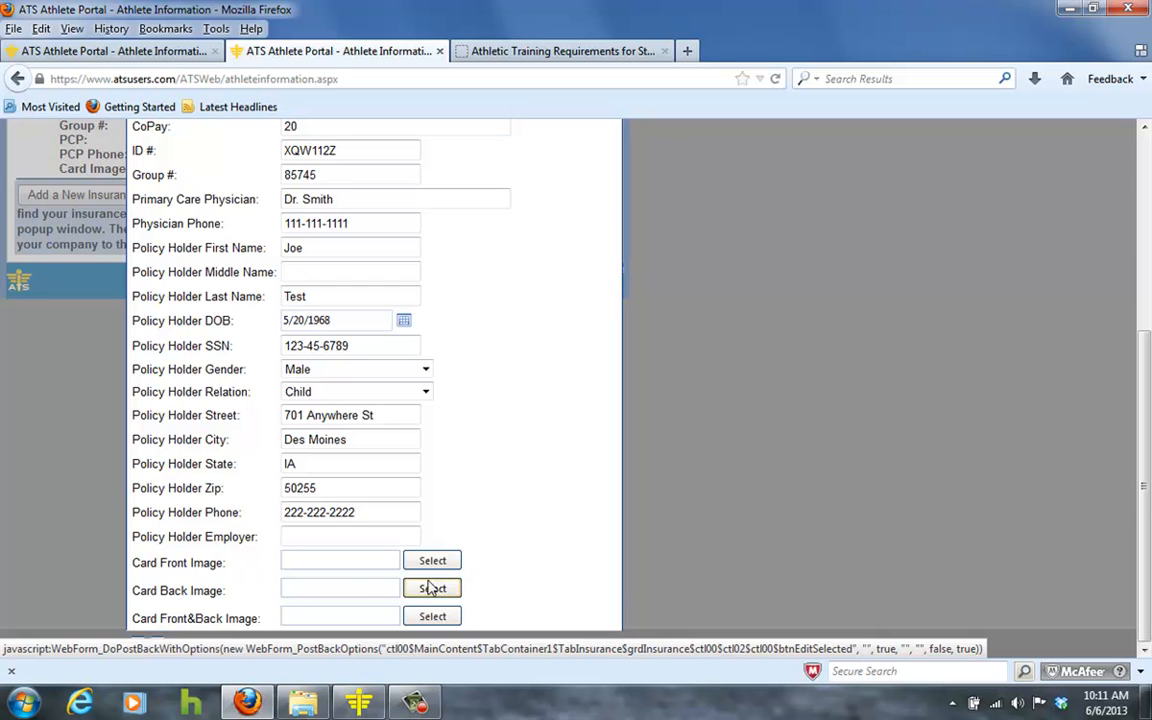
{"action": "left_click", "coordinate": [430, 560]}
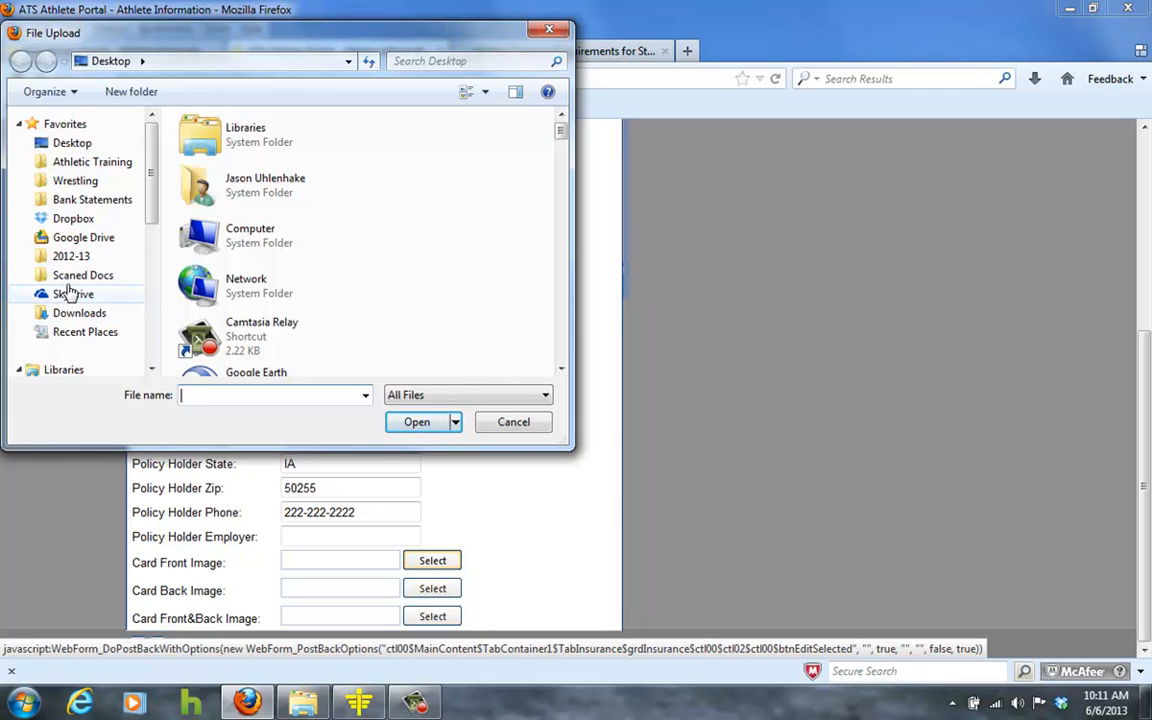
Attach Ins Front and Ins Back from Scaned Docs as card images and update the policy.
{"action": "left_click", "coordinate": [85, 275]}
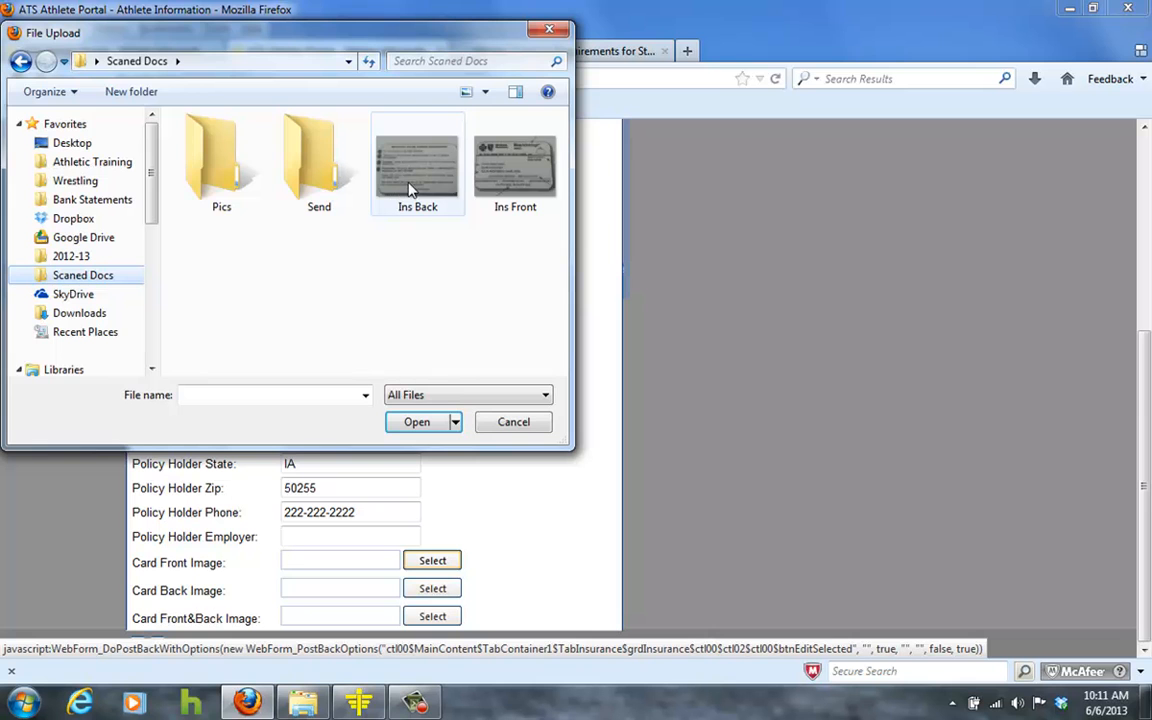
{"action": "double_click", "coordinate": [509, 185]}
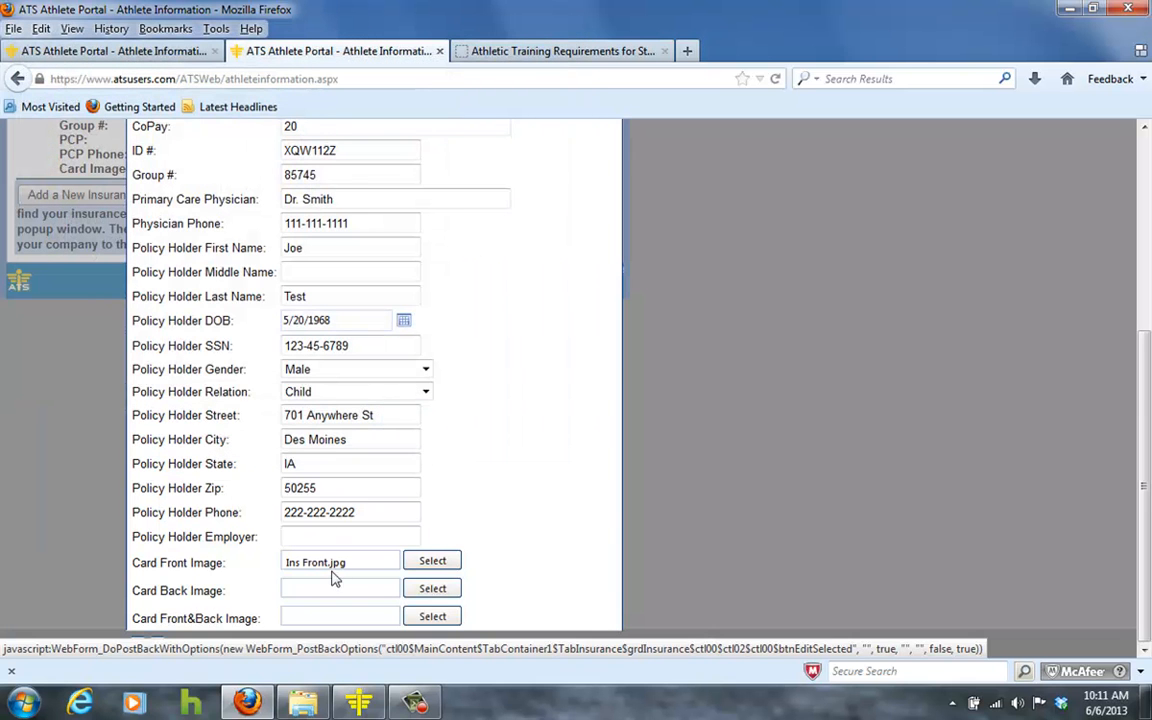
{"action": "left_click", "coordinate": [427, 589]}
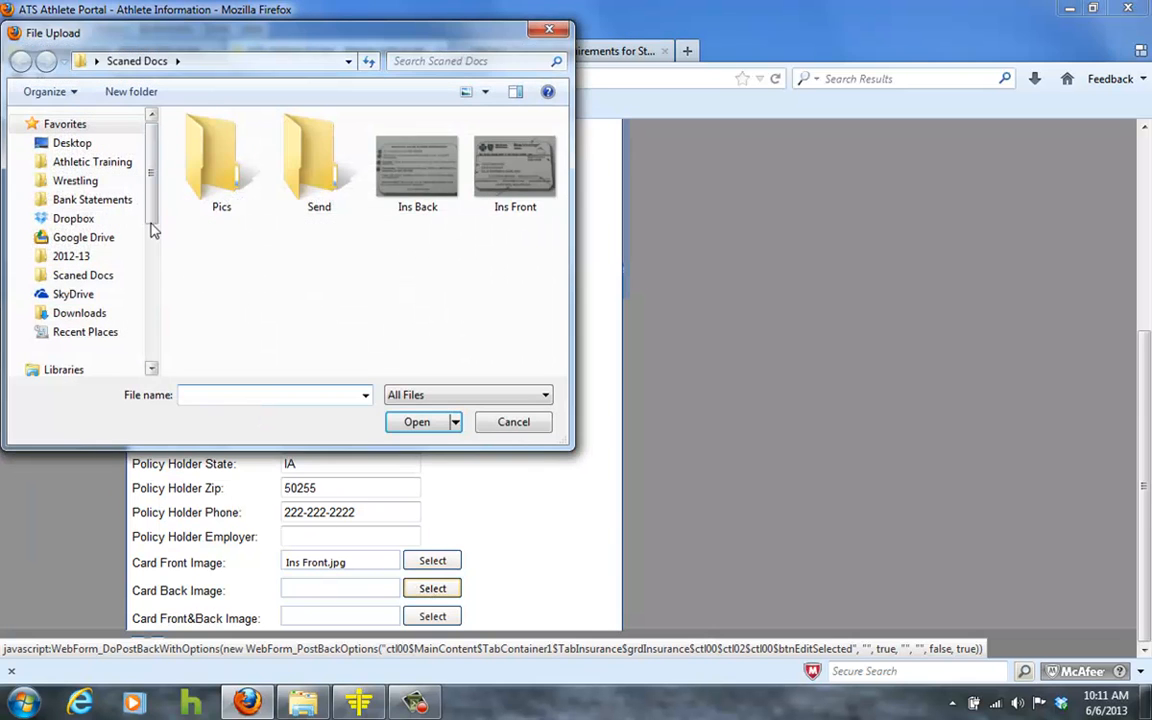
{"action": "double_click", "coordinate": [400, 163]}
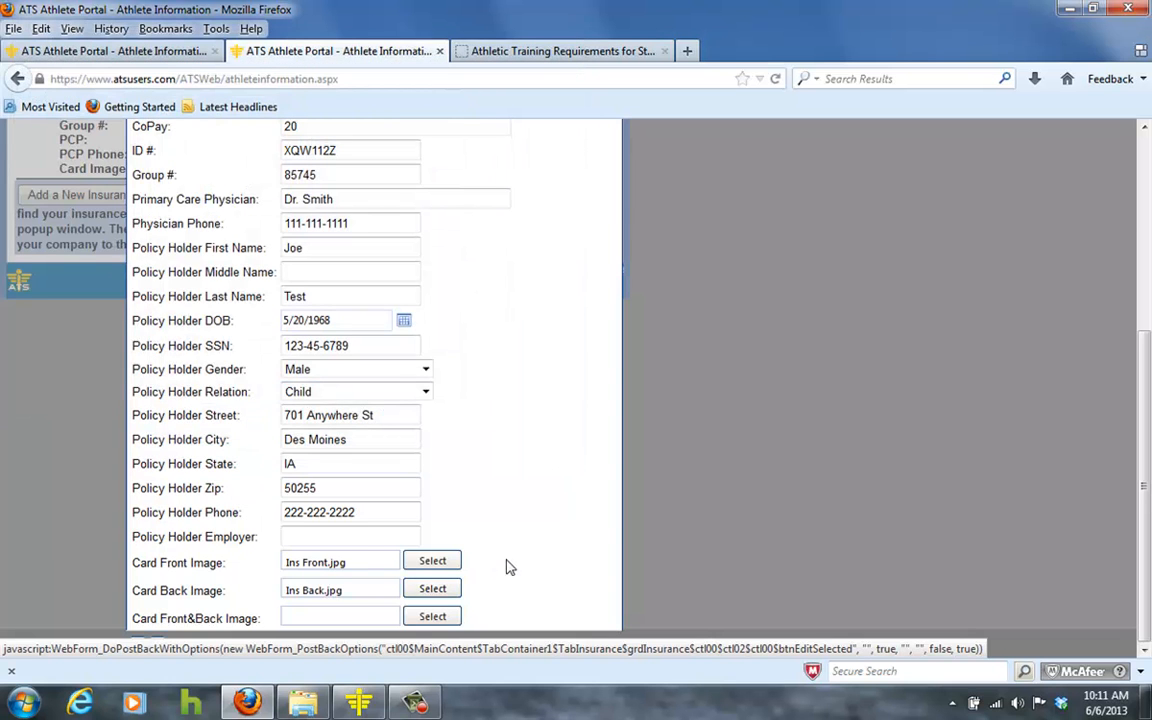
{"action": "left_click", "coordinate": [136, 646]}
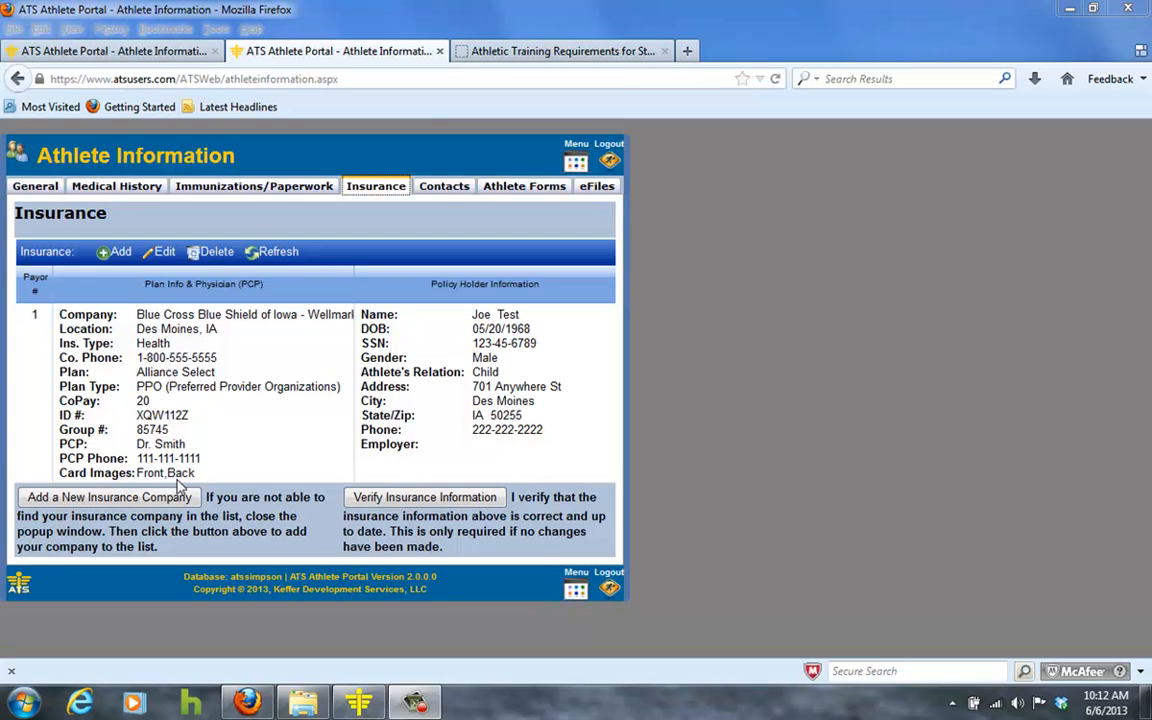
{"action": "left_click", "coordinate": [441, 190]}
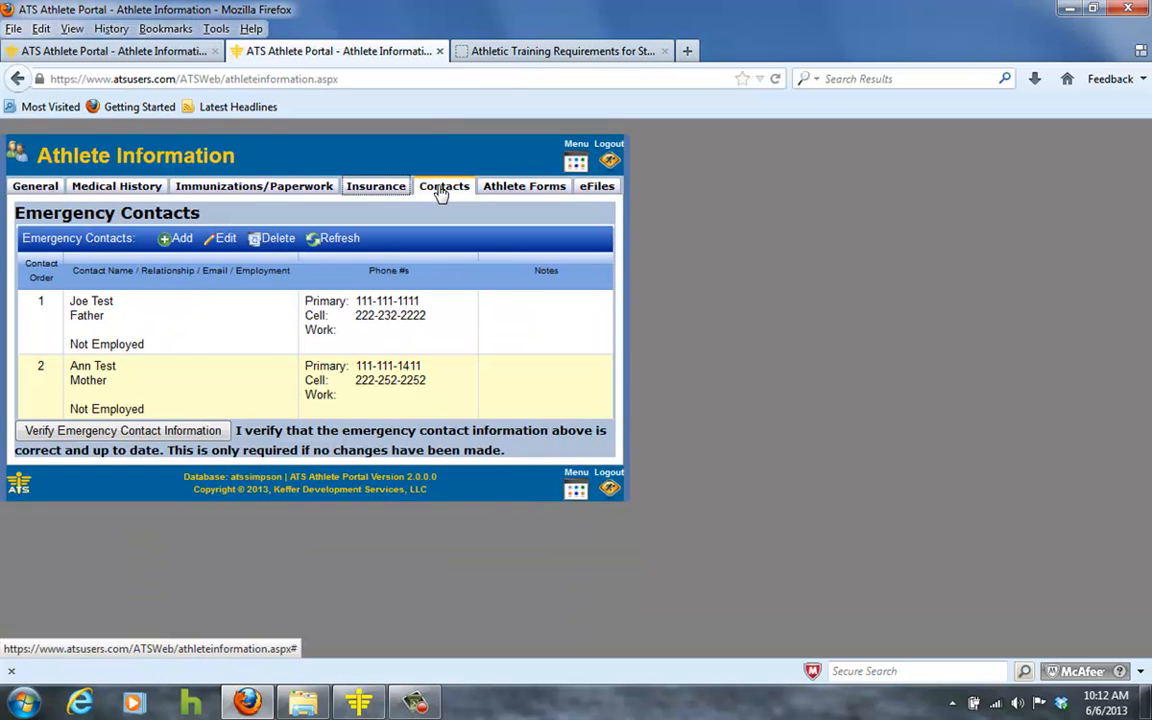
{"action": "left_click", "coordinate": [379, 189]}
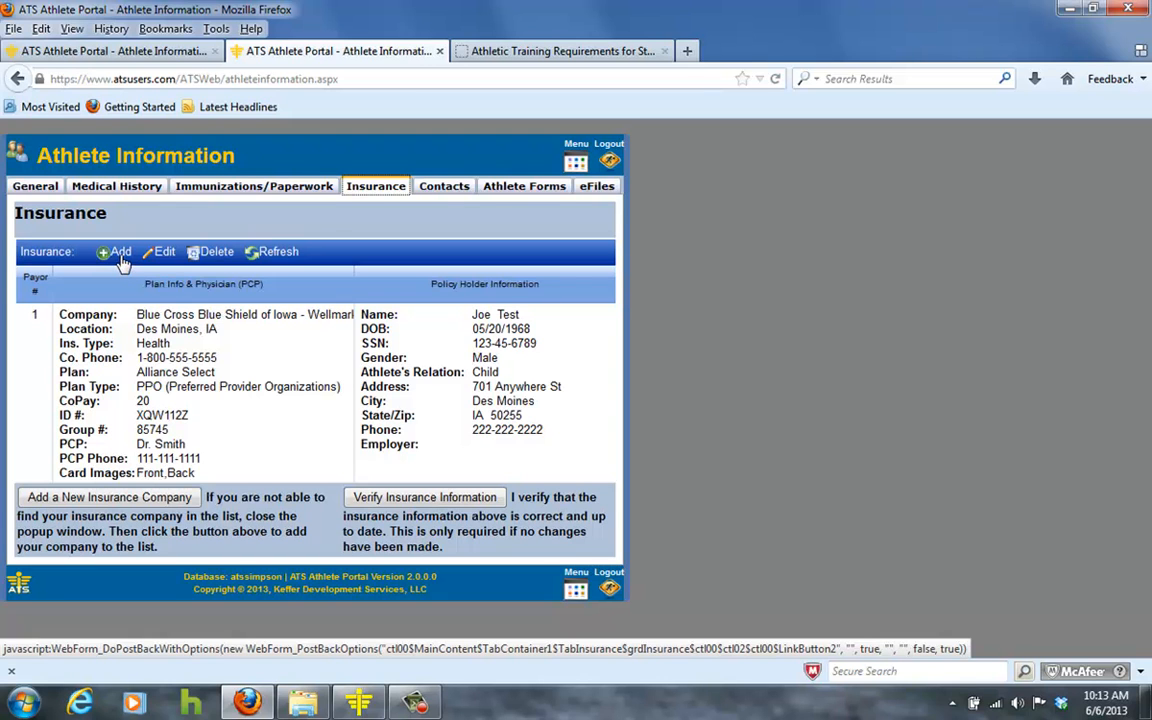
{"action": "left_click", "coordinate": [441, 190]}
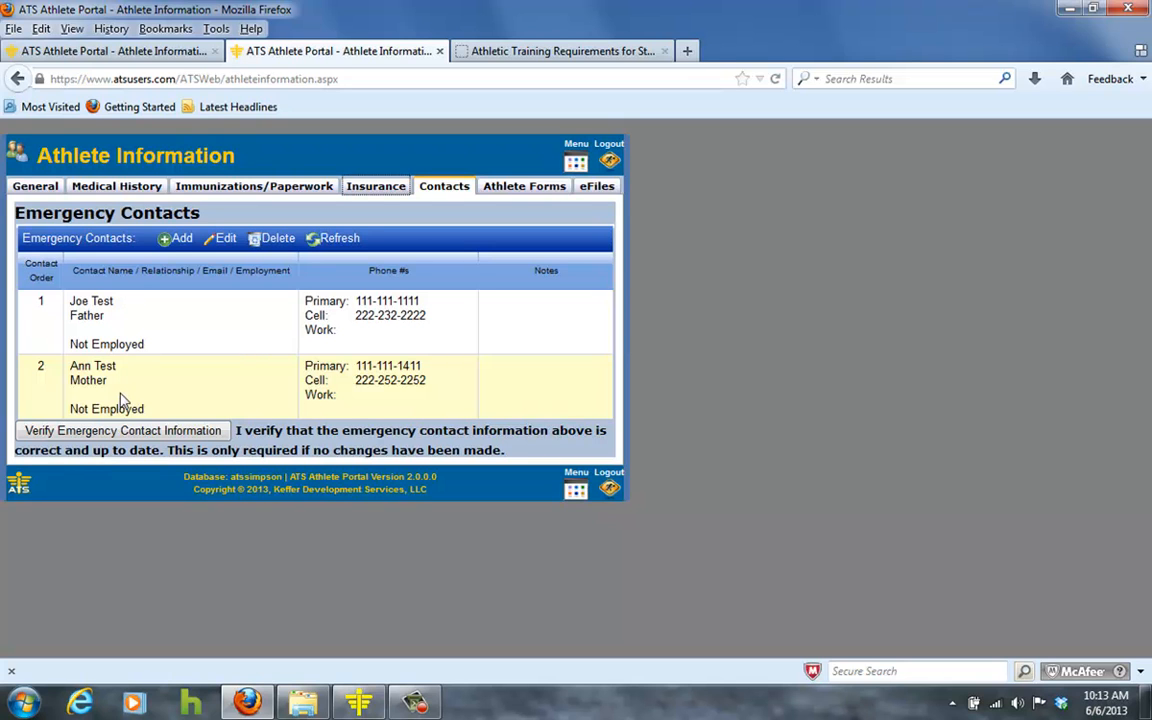
{"action": "left_click", "coordinate": [169, 246]}
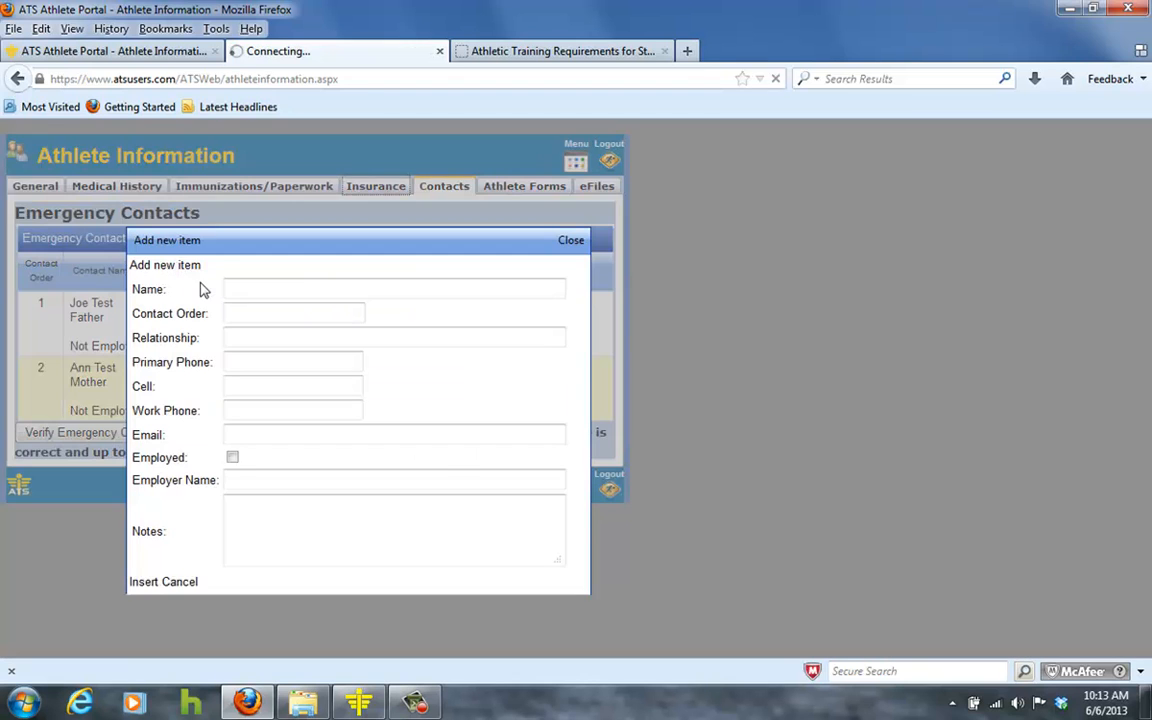
{"action": "left_click", "coordinate": [243, 313]}
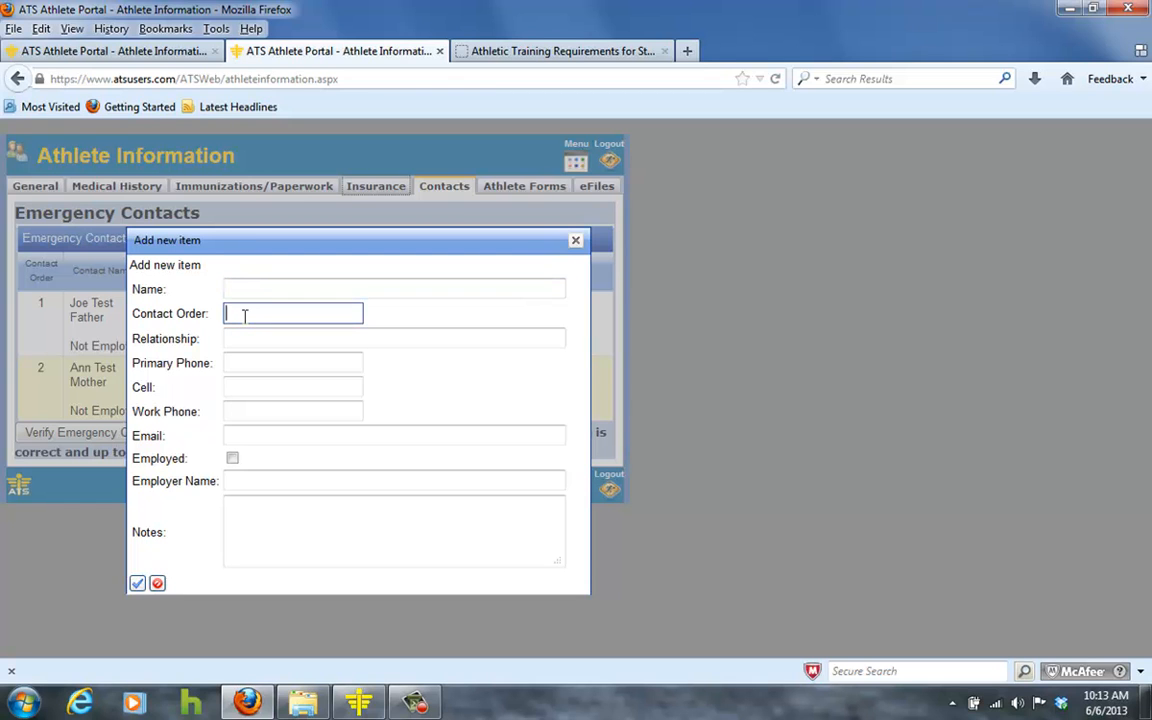
{"action": "left_click", "coordinate": [240, 338]}
{"action": "left_click", "coordinate": [243, 363]}
{"action": "left_click", "coordinate": [242, 411]}
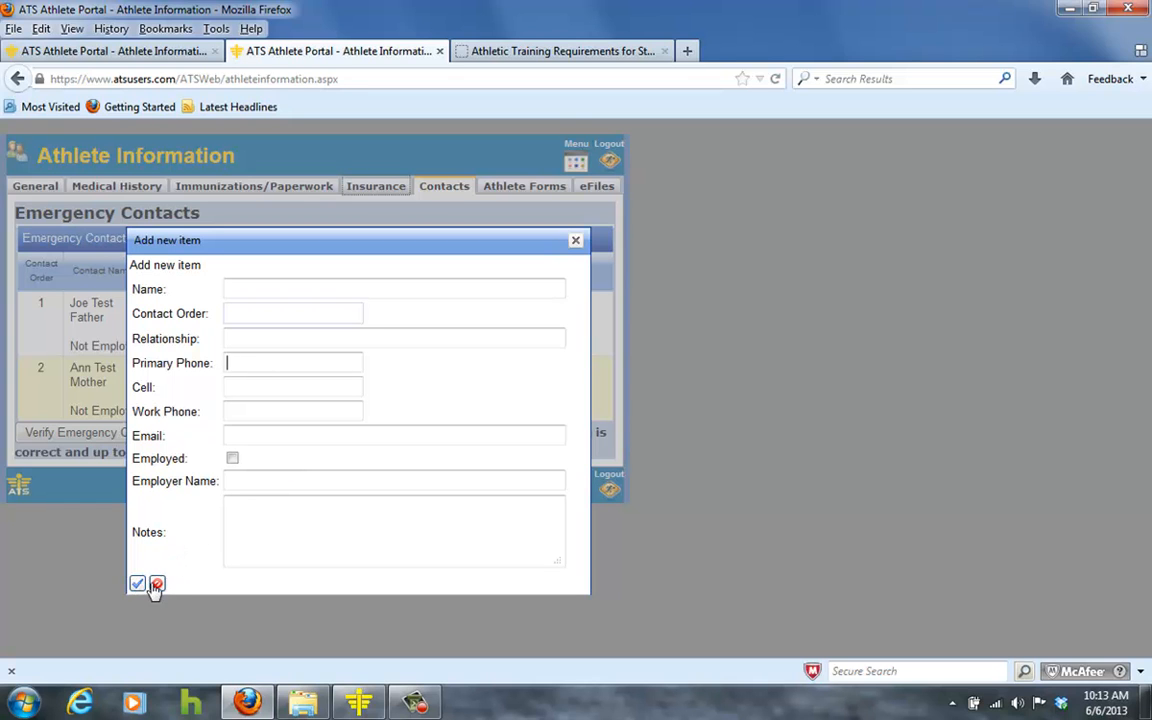
{"action": "left_click", "coordinate": [576, 244]}
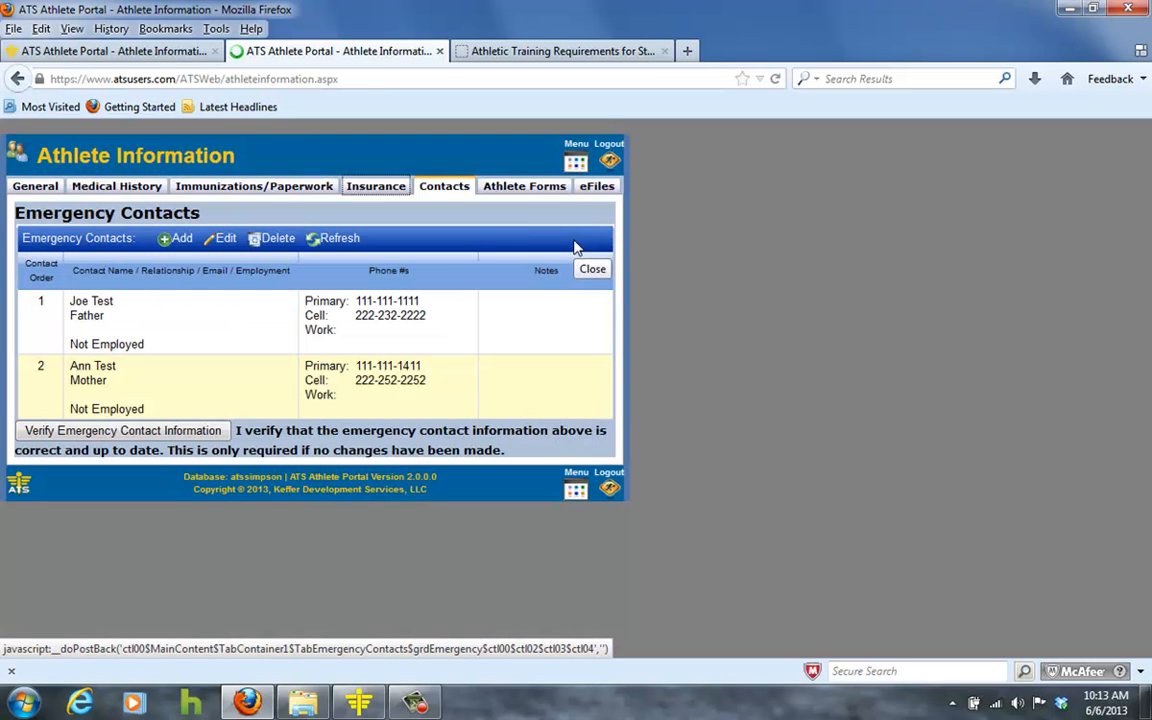
On the Athlete Forms tab, create a new Medical History form.
{"action": "left_click", "coordinate": [524, 190]}
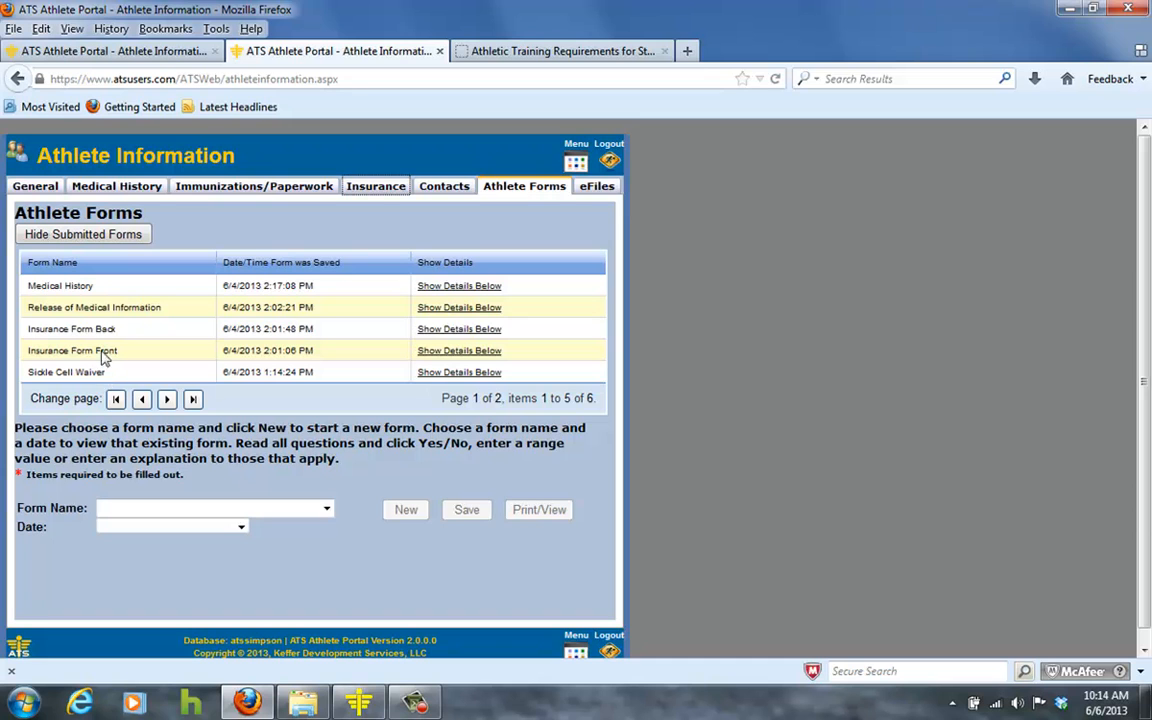
{"action": "left_click", "coordinate": [328, 512]}
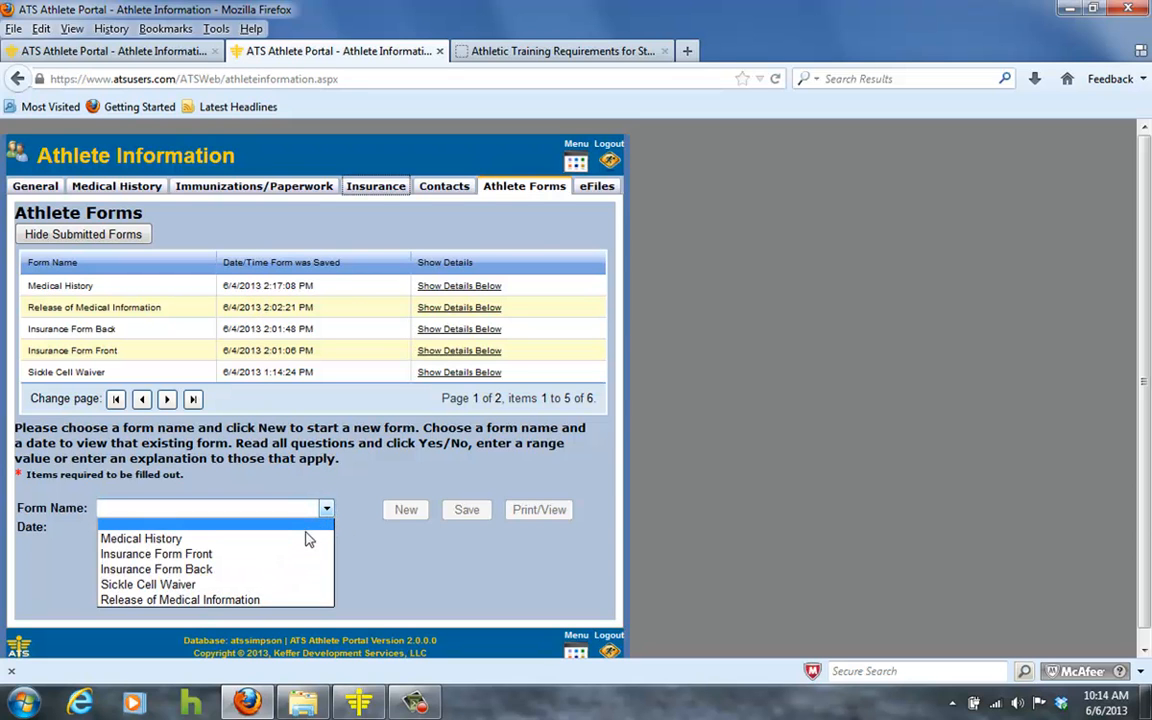
{"action": "left_click", "coordinate": [306, 540]}
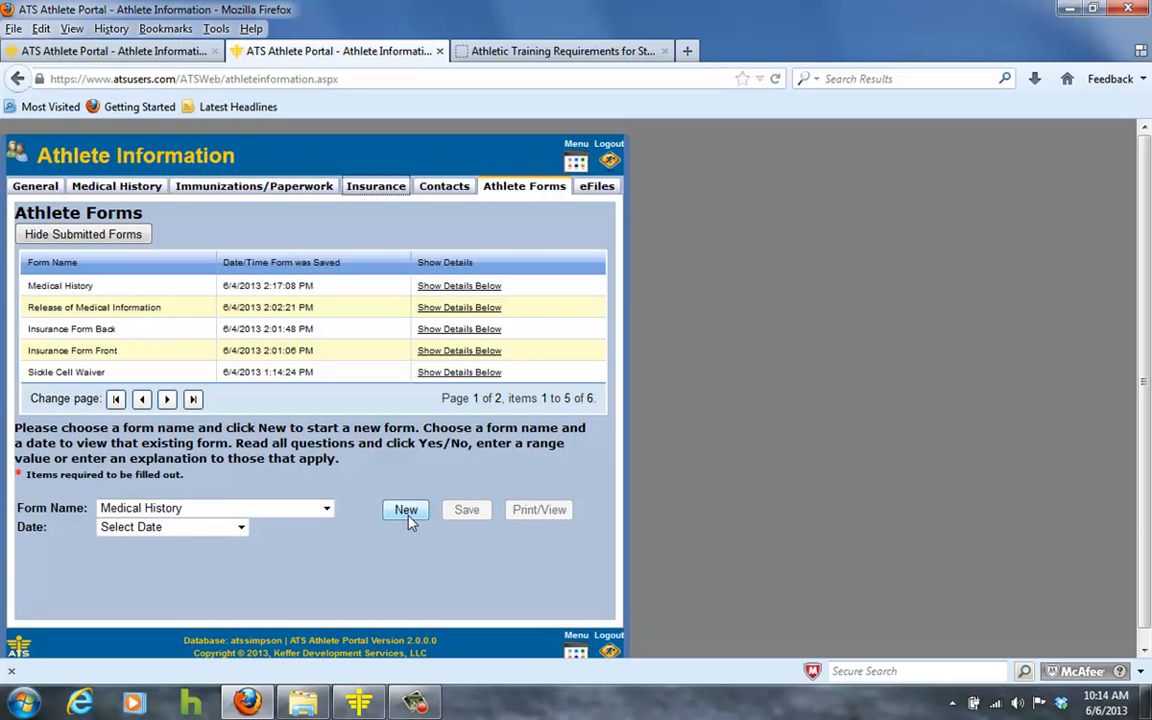
{"action": "left_click", "coordinate": [409, 514]}
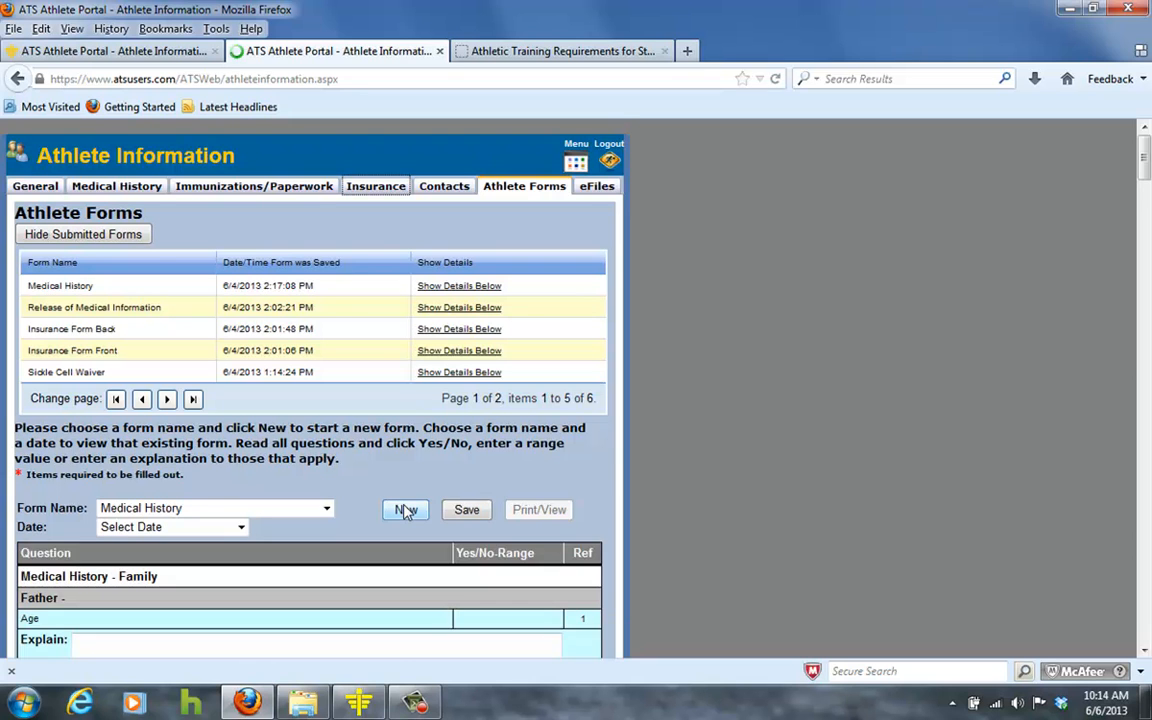
Scroll through all 88 Medical History items down to the release statement and signature box.
{"action": "scroll", "coordinate": [406, 514], "scroll_direction": "down", "scroll_amount": 5}
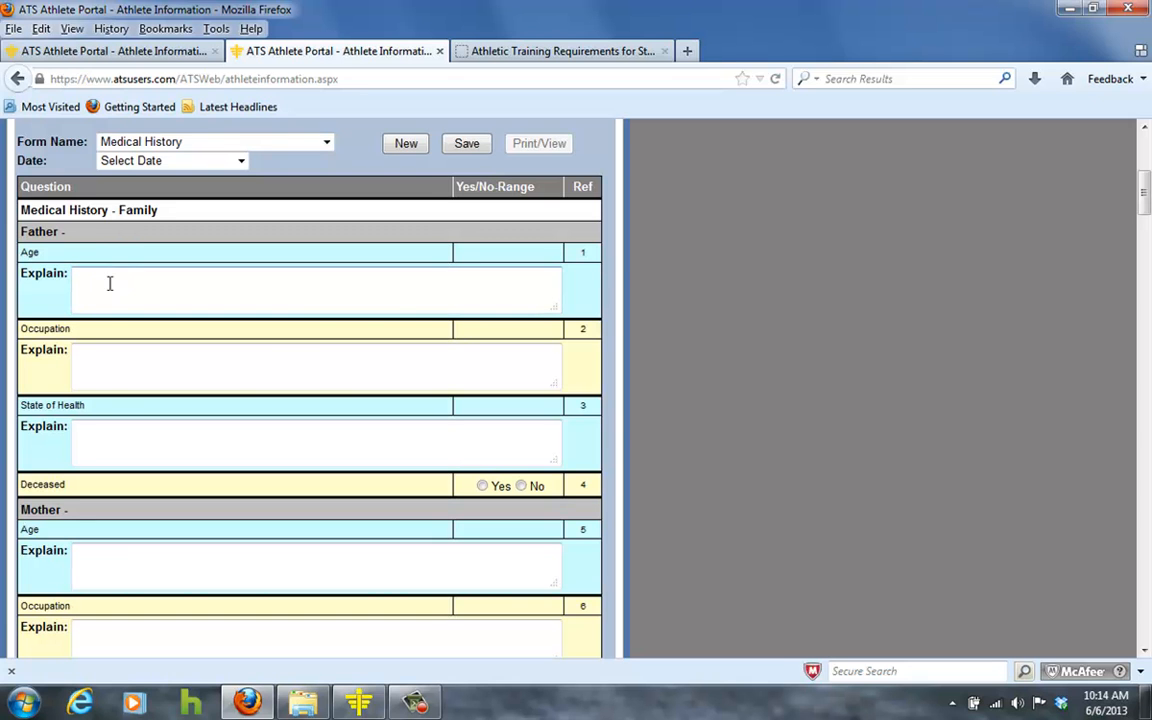
{"action": "scroll", "coordinate": [113, 406], "scroll_direction": "down", "scroll_amount": 2}
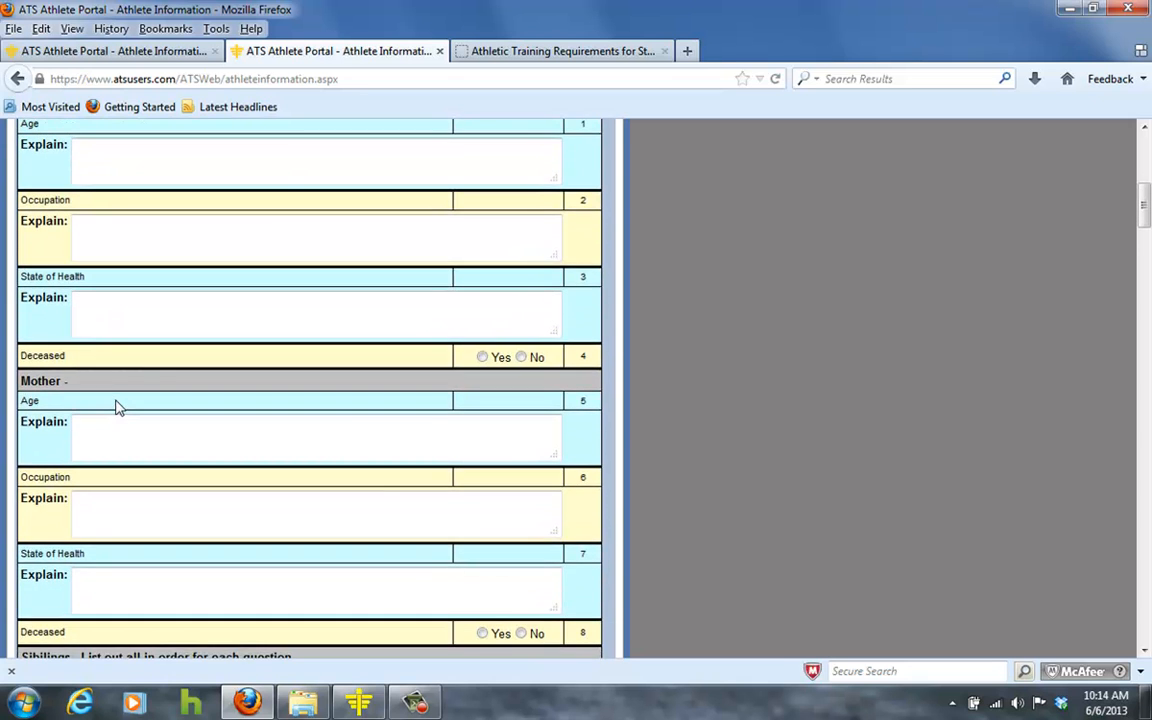
{"action": "scroll", "coordinate": [116, 406], "scroll_direction": "down", "scroll_amount": 4}
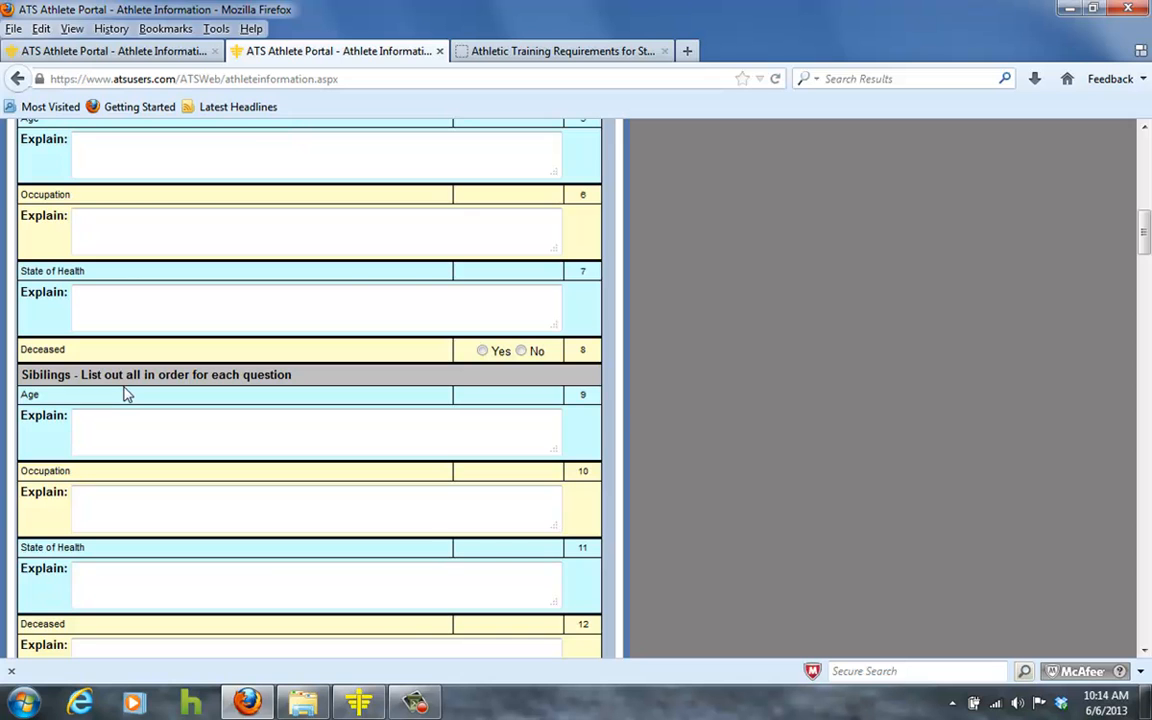
{"action": "scroll", "coordinate": [125, 393], "scroll_direction": "down", "scroll_amount": 7}
{"action": "scroll", "coordinate": [124, 391], "scroll_direction": "down", "scroll_amount": 13}
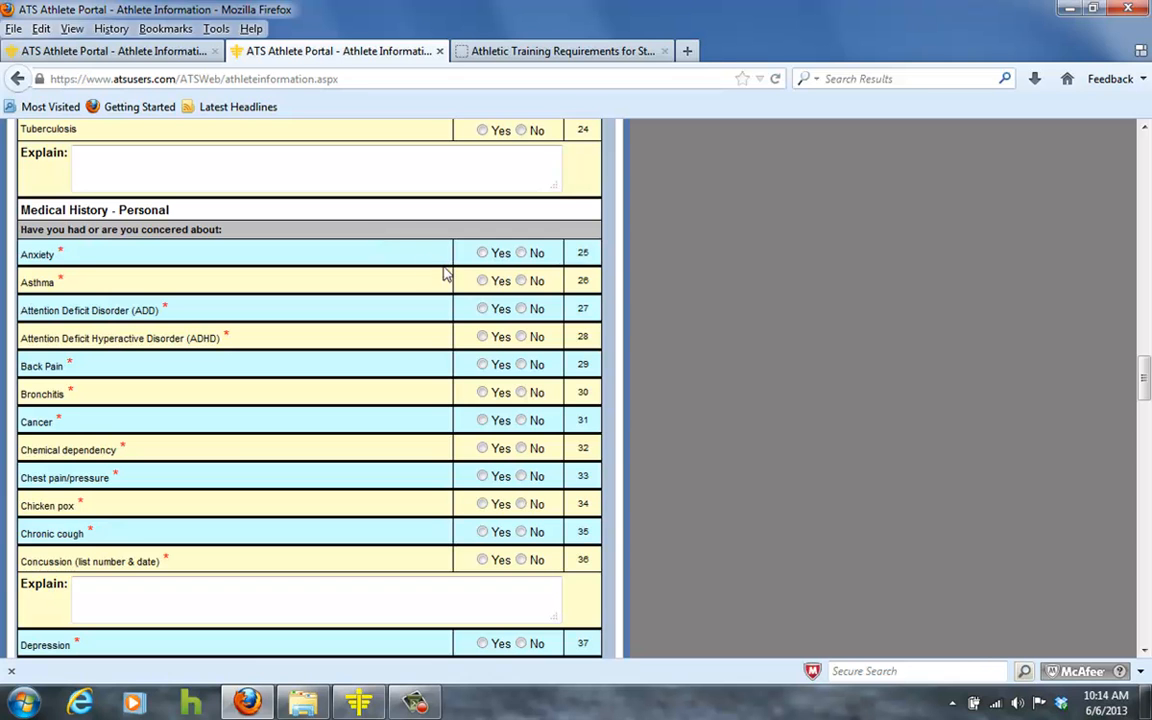
{"action": "scroll", "coordinate": [453, 386], "scroll_direction": "down", "scroll_amount": 2}
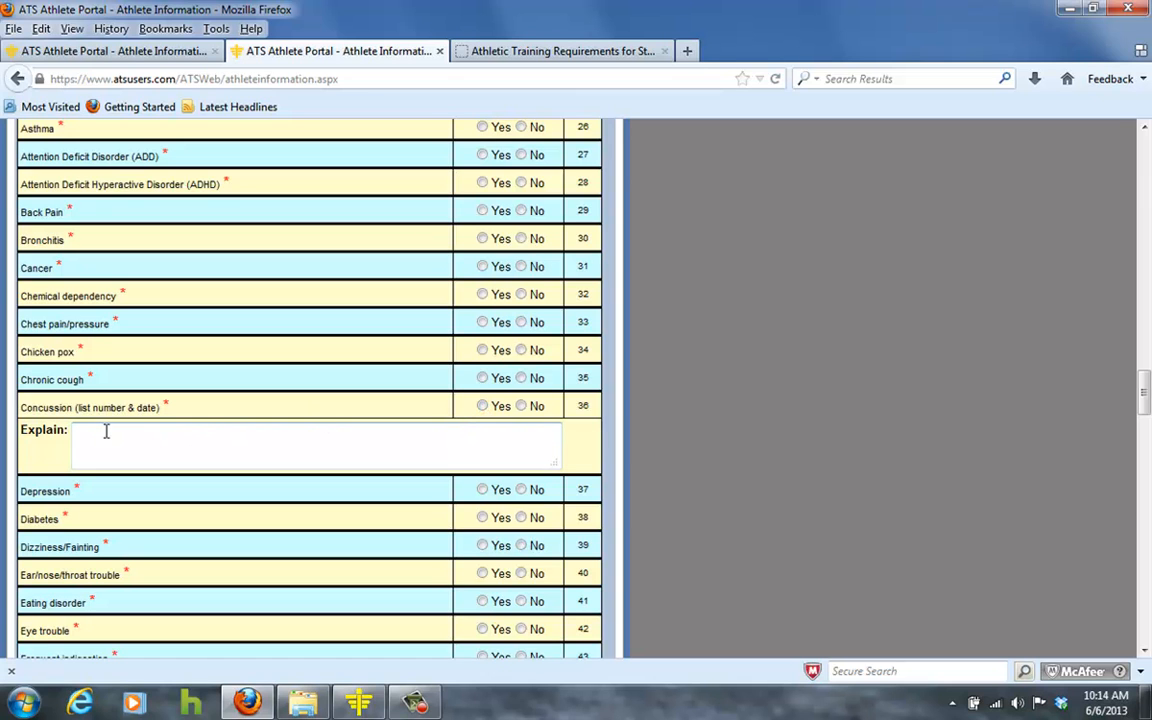
{"action": "scroll", "coordinate": [100, 437], "scroll_direction": "down", "scroll_amount": 3}
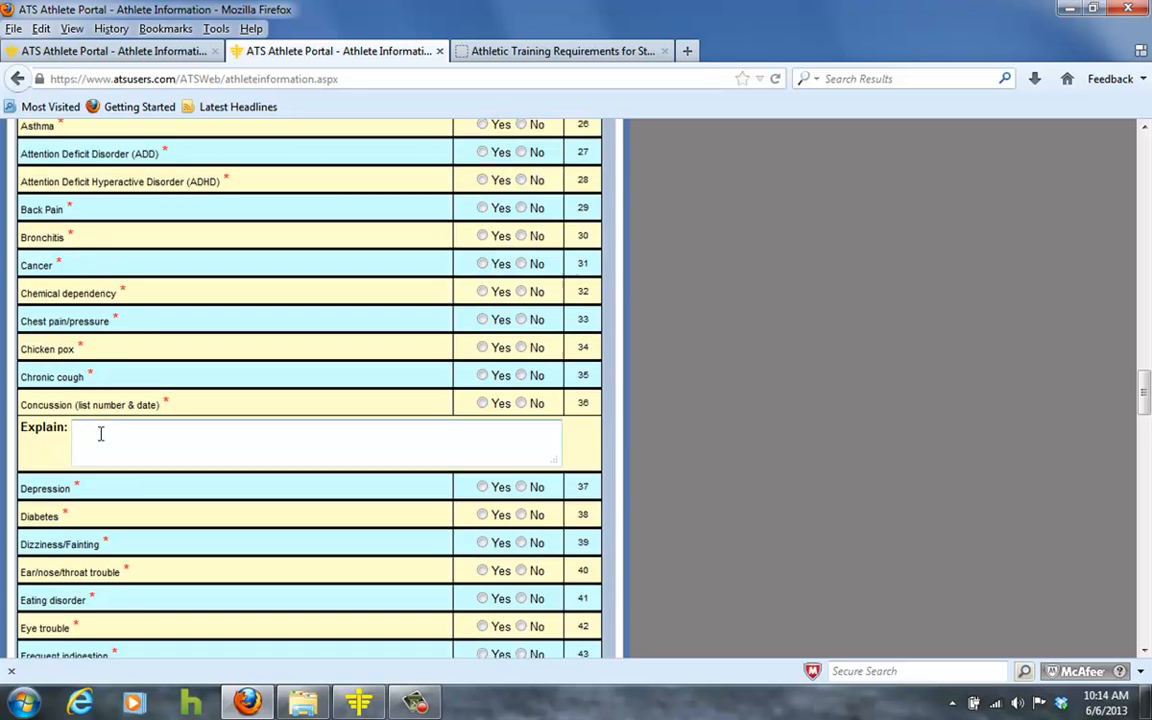
{"action": "scroll", "coordinate": [381, 354], "scroll_direction": "down", "scroll_amount": 2}
{"action": "scroll", "coordinate": [380, 354], "scroll_direction": "down", "scroll_amount": 11}
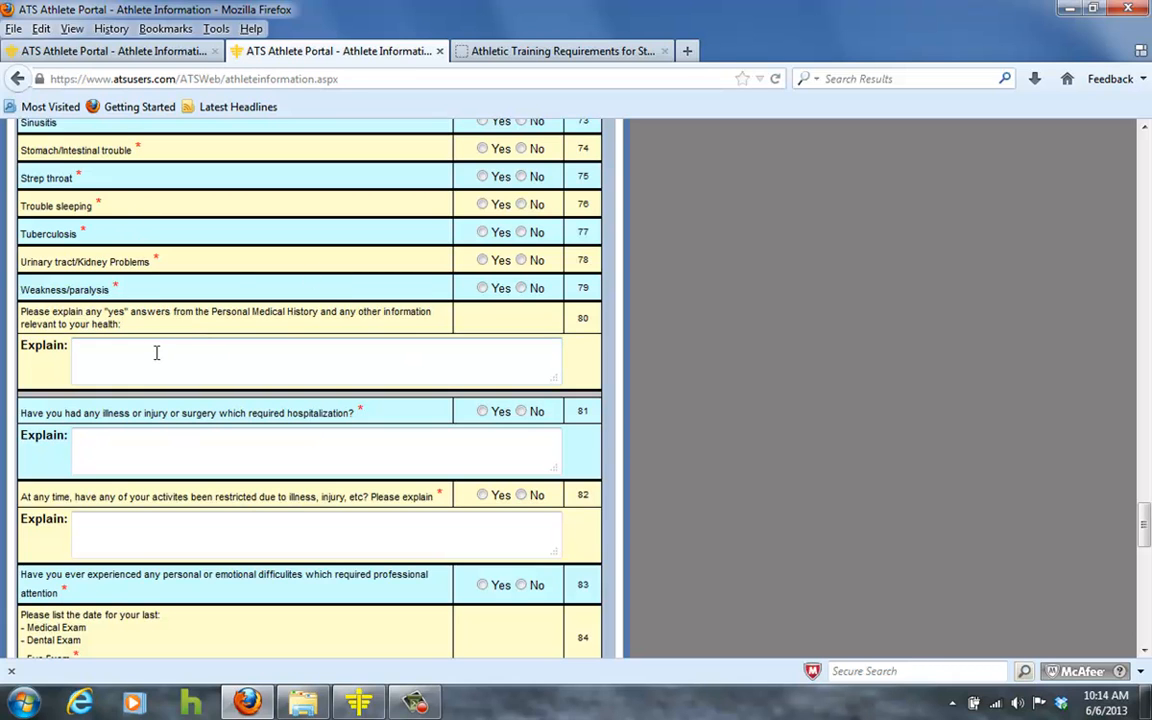
{"action": "scroll", "coordinate": [176, 452], "scroll_direction": "down", "scroll_amount": 3}
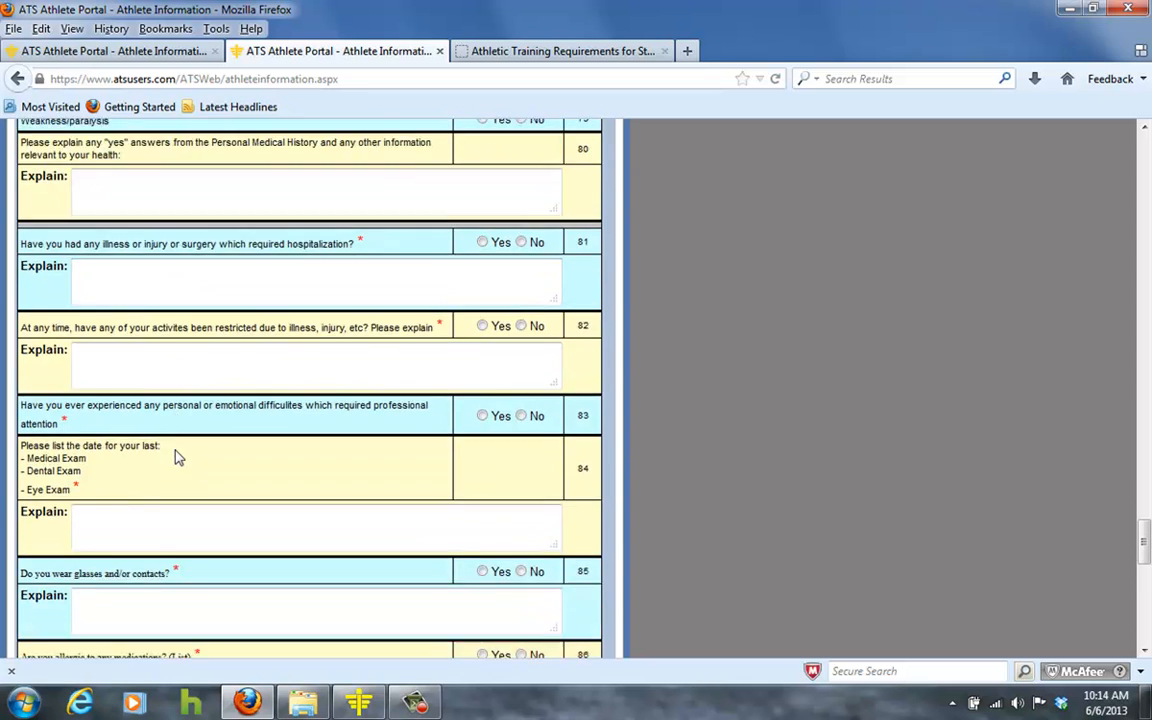
{"action": "scroll", "coordinate": [176, 457], "scroll_direction": "down", "scroll_amount": 8}
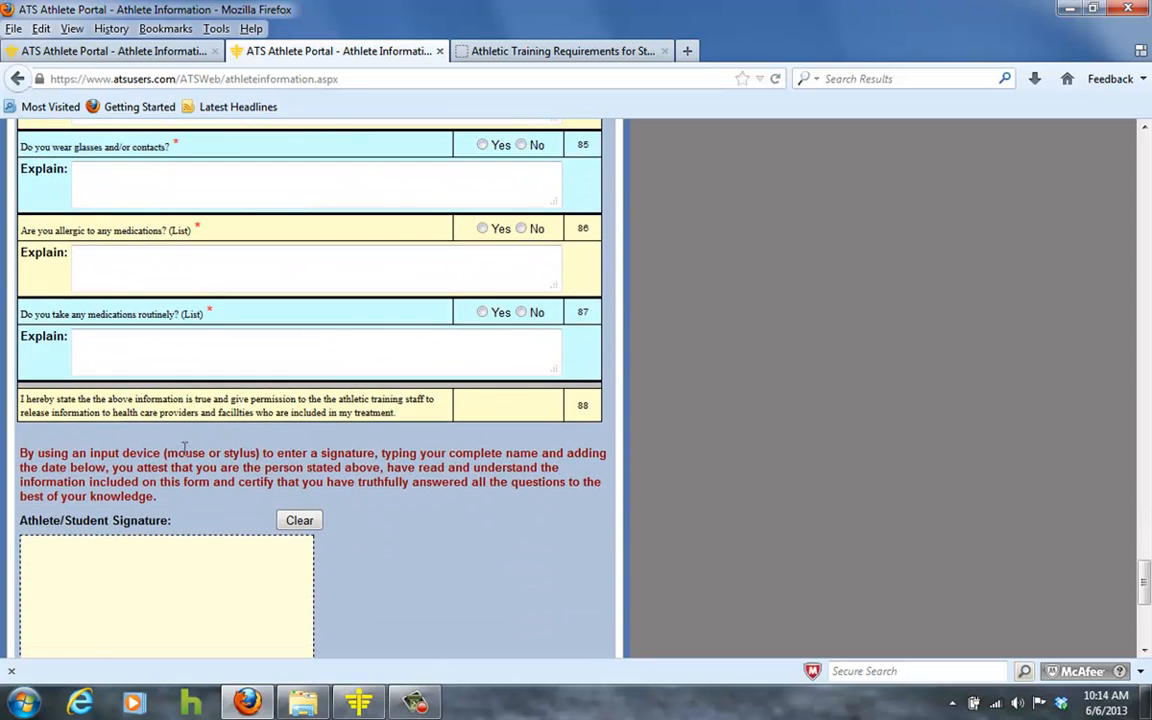
{"action": "scroll", "coordinate": [185, 448], "scroll_direction": "down", "scroll_amount": 3}
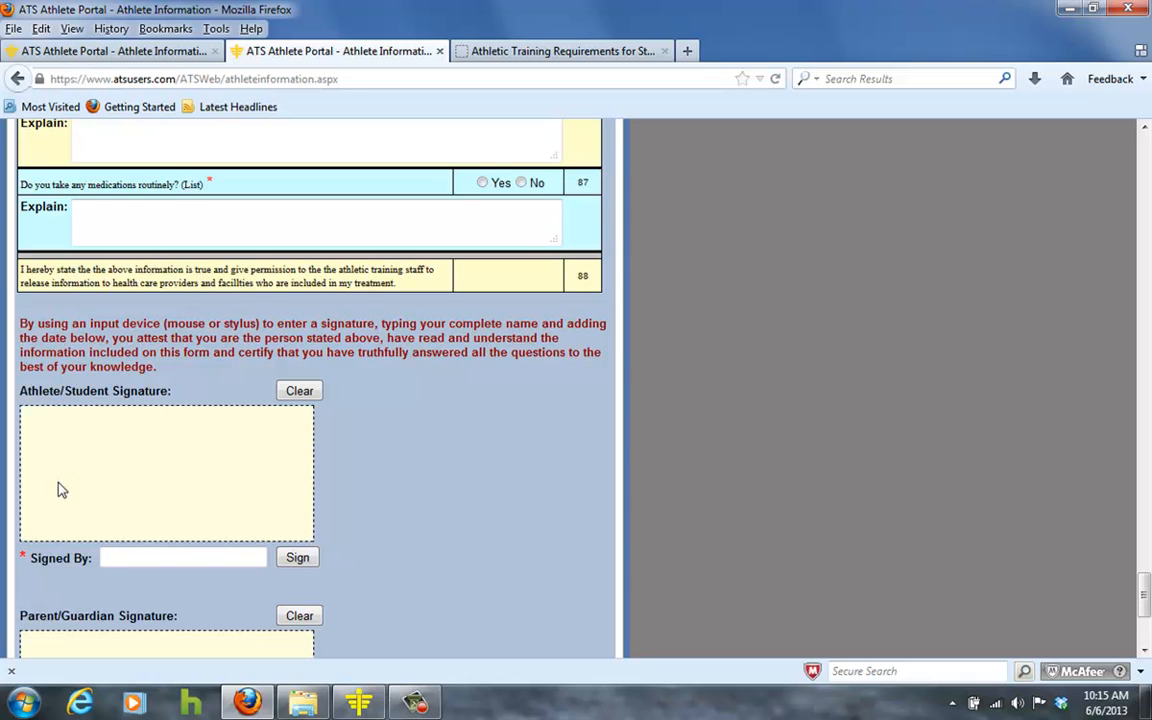
Draw the athlete's signature, enter the athlete's name in Signed By, and apply it.
{"action": "mouse_move", "coordinate": [65, 485]}
{"action": "left_mouse_down"}
{"action": "mouse_move", "coordinate": [49, 458]}
{"action": "mouse_move", "coordinate": [59, 501]}
{"action": "mouse_move", "coordinate": [156, 485]}
{"action": "left_mouse_up"}
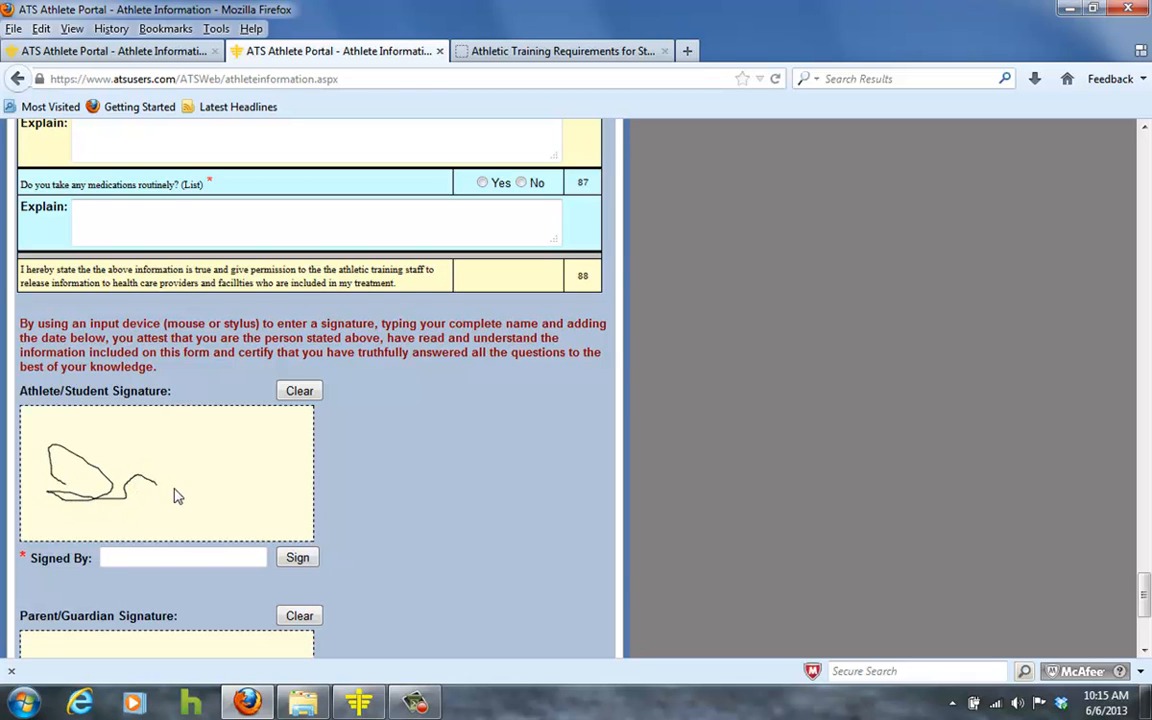
{"action": "left_click", "coordinate": [135, 557]}
{"action": "scroll", "coordinate": [352, 550], "scroll_direction": "down", "scroll_amount": 2}
{"action": "scroll", "coordinate": [300, 530], "scroll_direction": "down", "scroll_amount": 2}
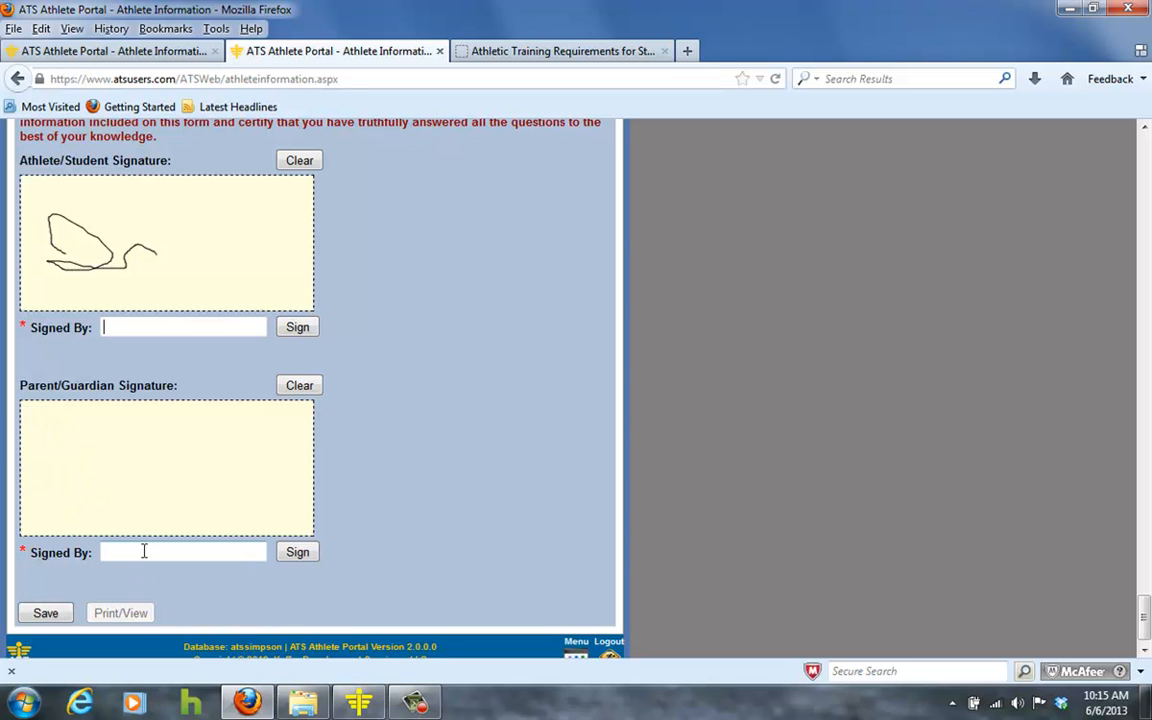
{"action": "left_click", "coordinate": [296, 555]}
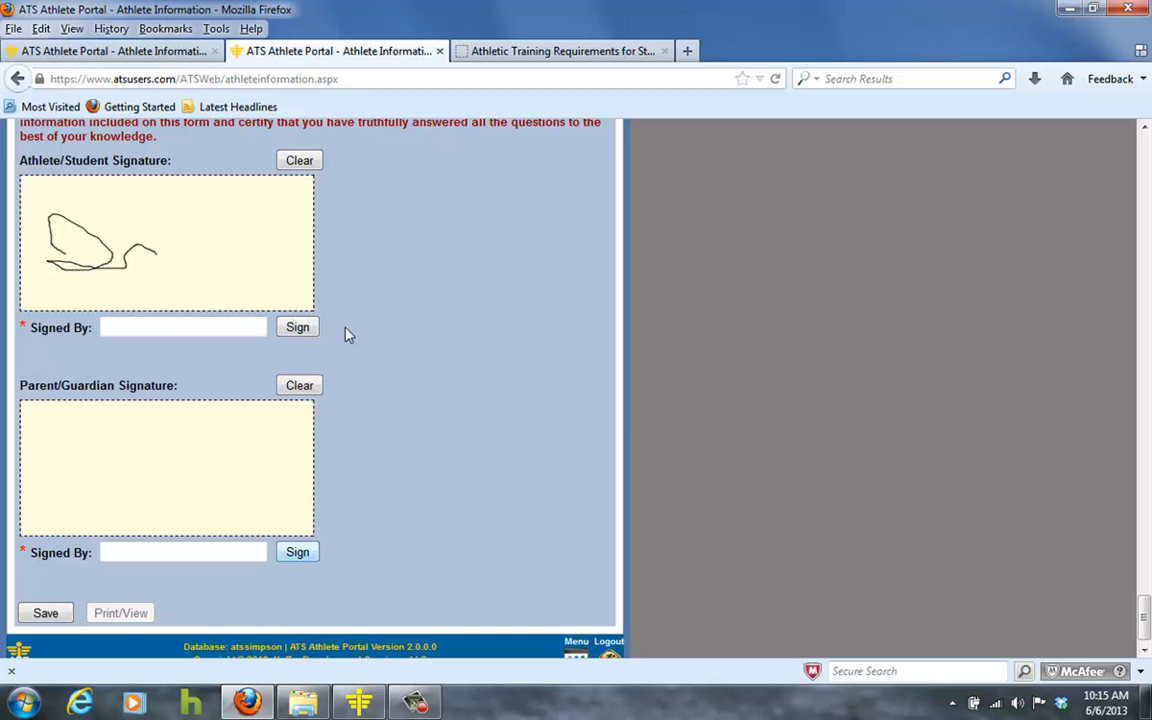
{"action": "left_click", "coordinate": [210, 332]}
{"action": "type", "text": "test test"}
{"action": "left_click", "coordinate": [312, 326]}
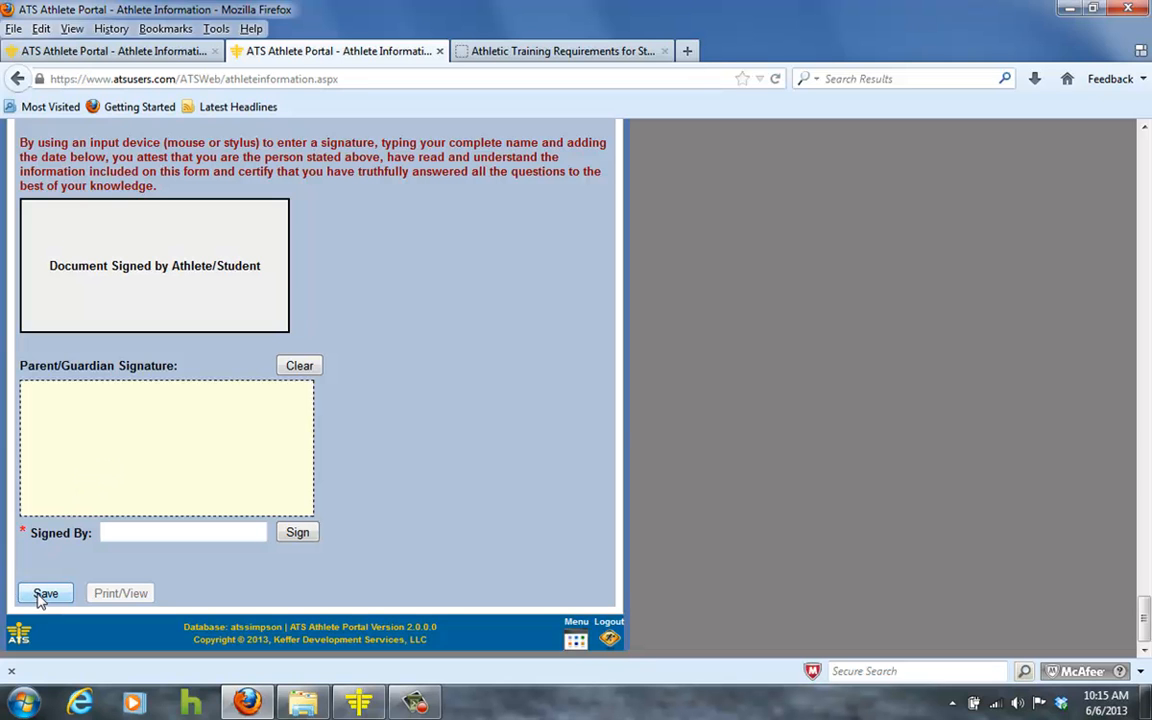
{"action": "scroll", "coordinate": [405, 450], "scroll_direction": "up", "scroll_amount": 10}
{"action": "scroll", "coordinate": [405, 436], "scroll_direction": "up", "scroll_amount": 20}
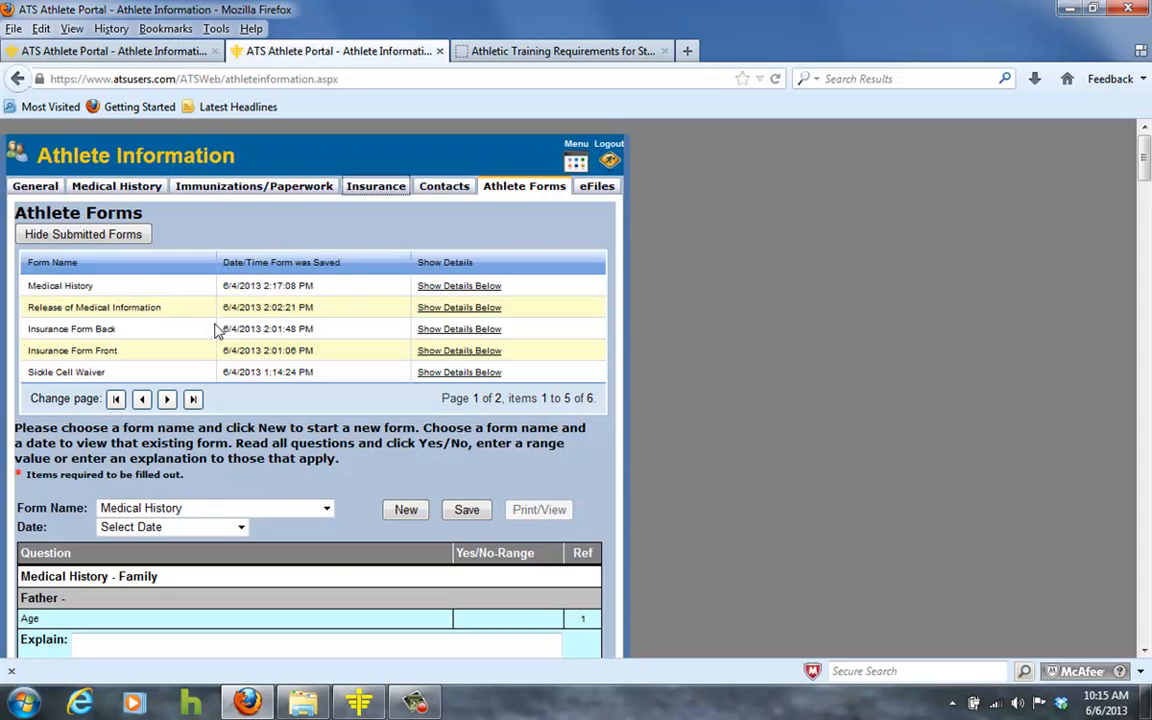
Start a new Insurance Form Front form.
{"action": "left_click", "coordinate": [327, 511]}
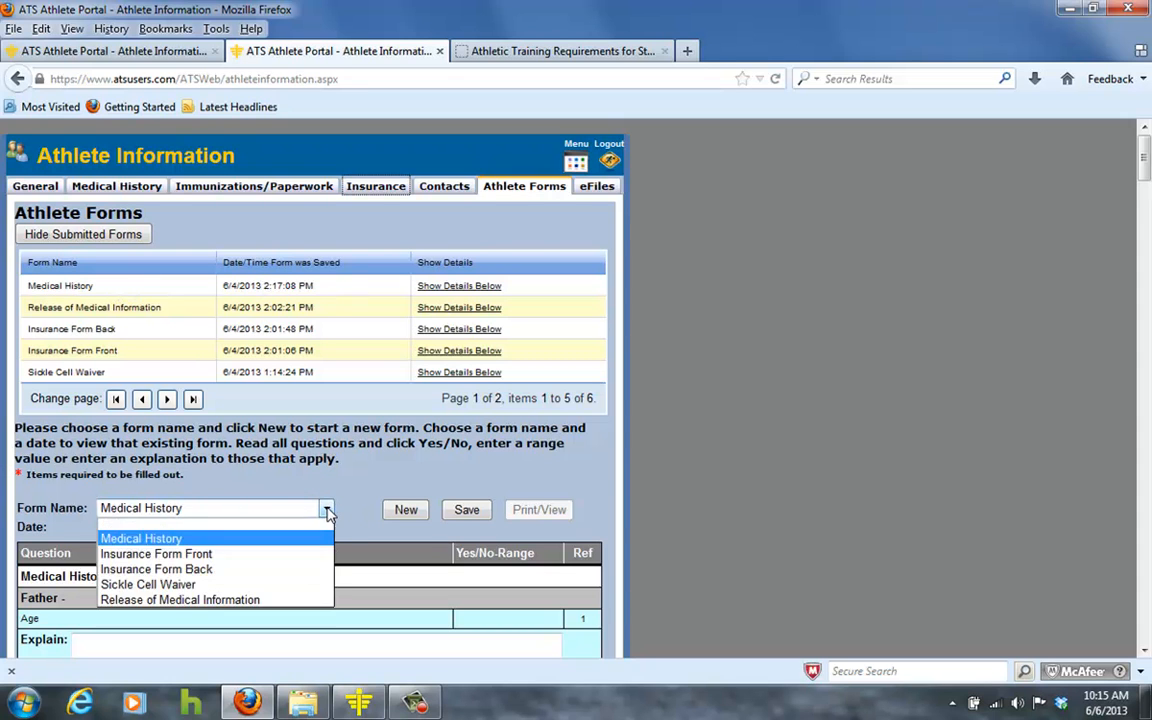
{"action": "left_click", "coordinate": [299, 555]}
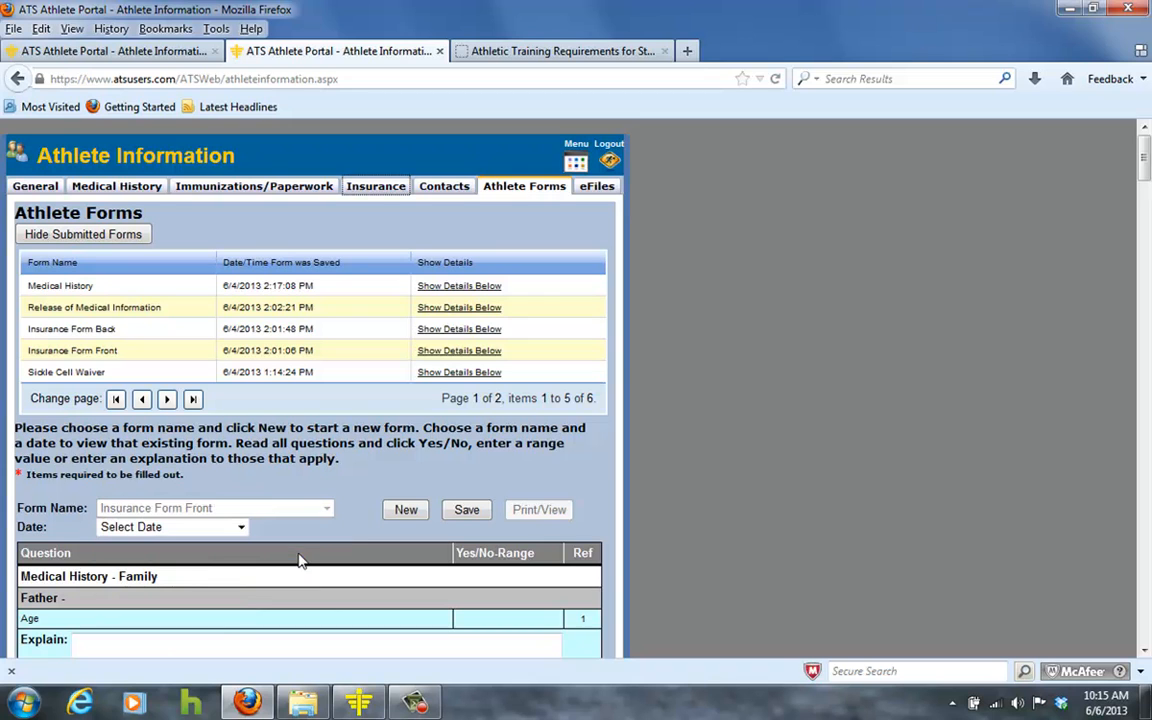
{"action": "left_click", "coordinate": [405, 511]}
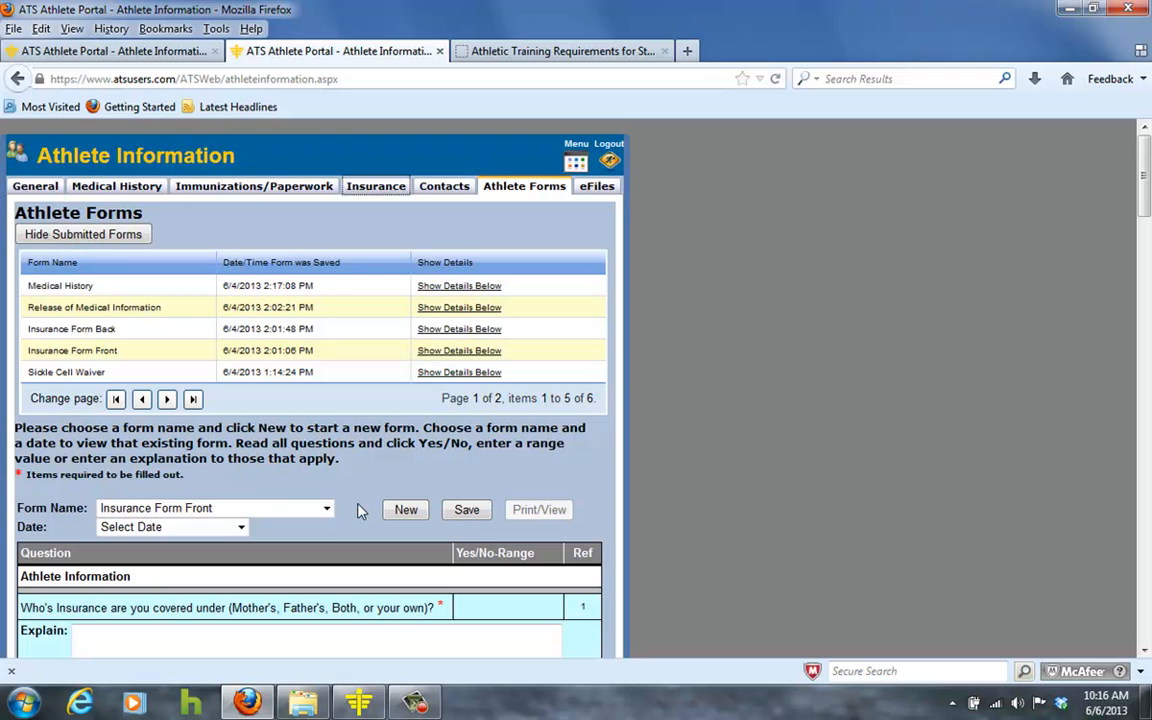
Review the 31 athlete, parent and insurance company questions and save the form.
{"action": "scroll", "coordinate": [361, 511], "scroll_direction": "down", "scroll_amount": 4}
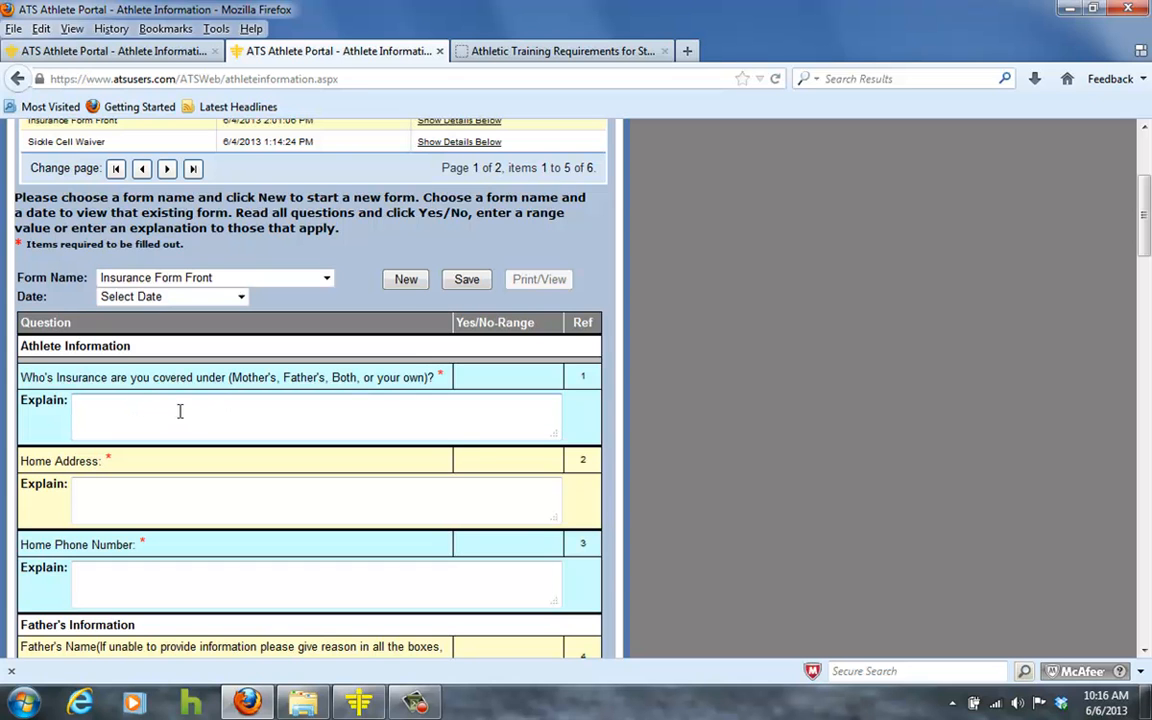
{"action": "scroll", "coordinate": [215, 380], "scroll_direction": "down", "scroll_amount": 4}
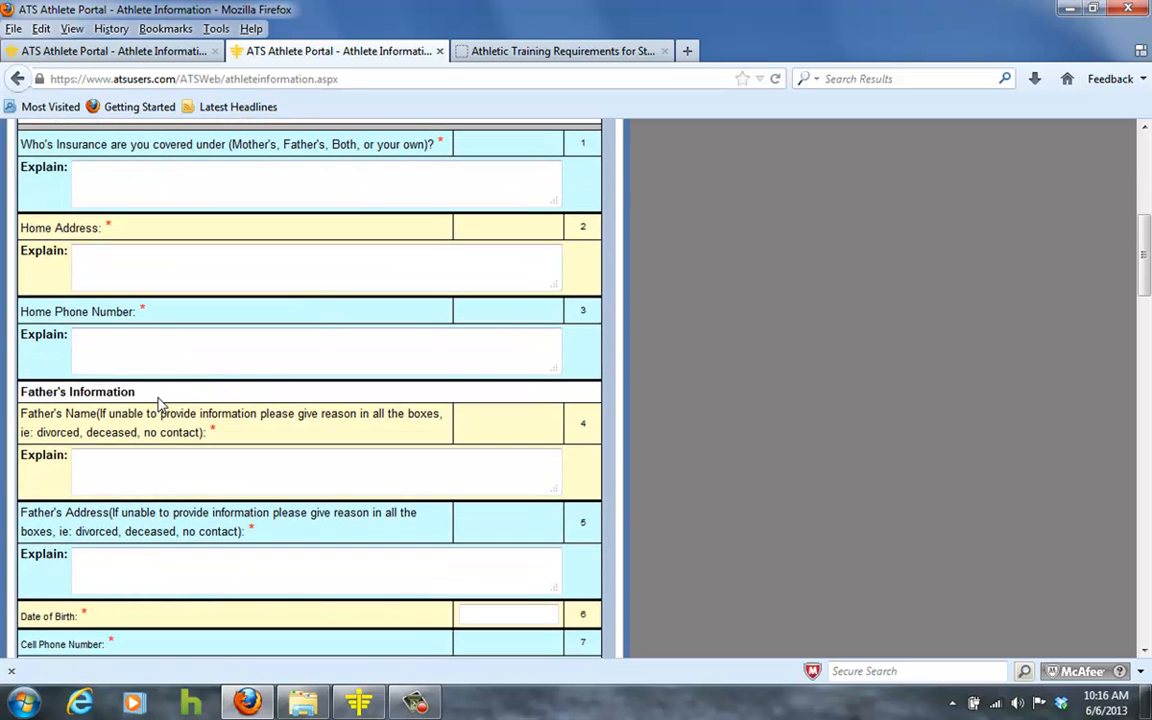
{"action": "scroll", "coordinate": [108, 463], "scroll_direction": "down", "scroll_amount": 4}
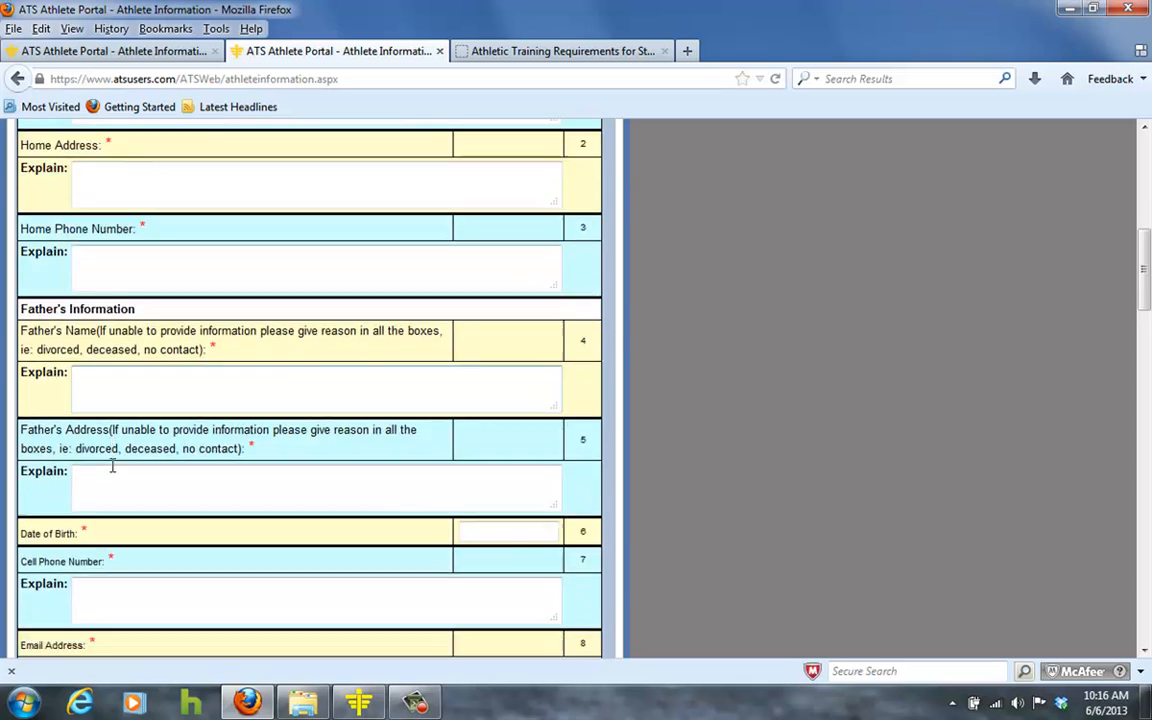
{"action": "scroll", "coordinate": [149, 450], "scroll_direction": "down", "scroll_amount": 4}
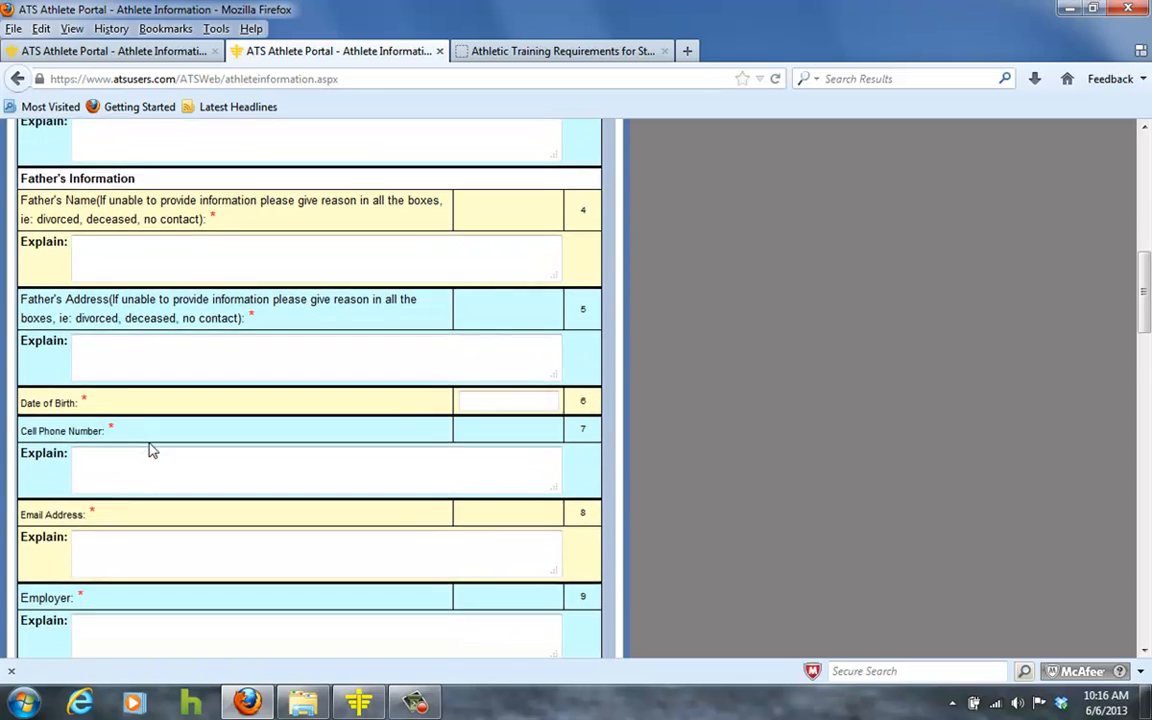
{"action": "scroll", "coordinate": [144, 432], "scroll_direction": "up", "scroll_amount": 5}
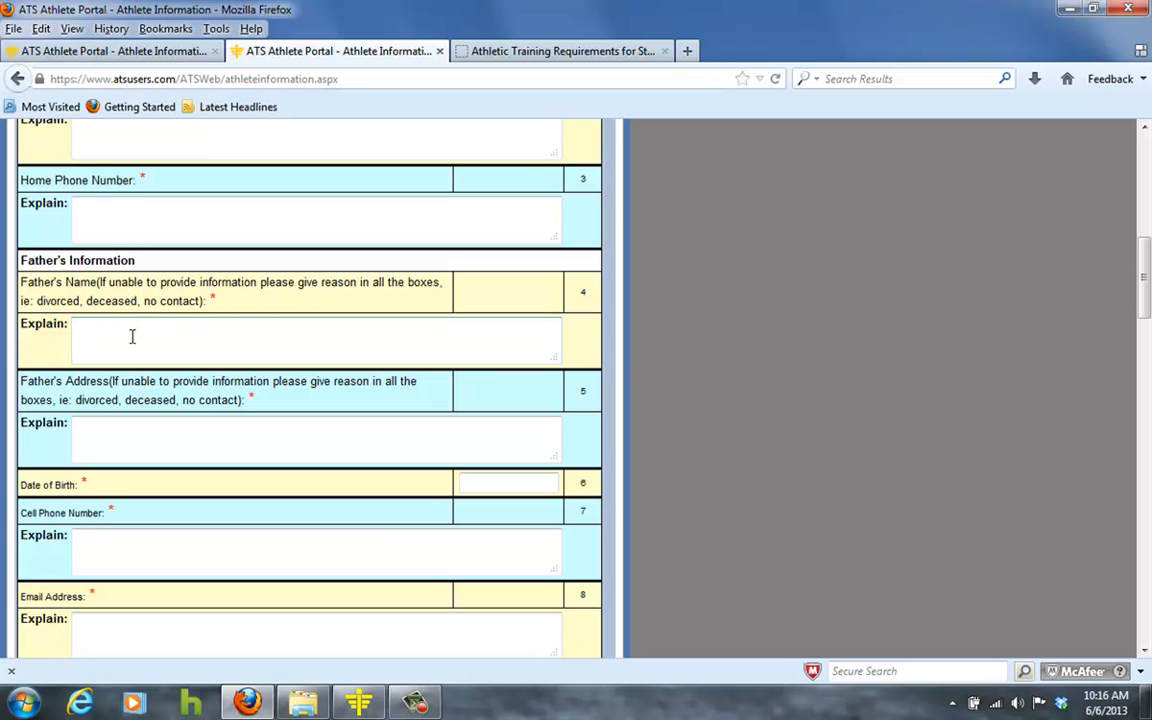
{"action": "scroll", "coordinate": [131, 337], "scroll_direction": "down", "scroll_amount": 11}
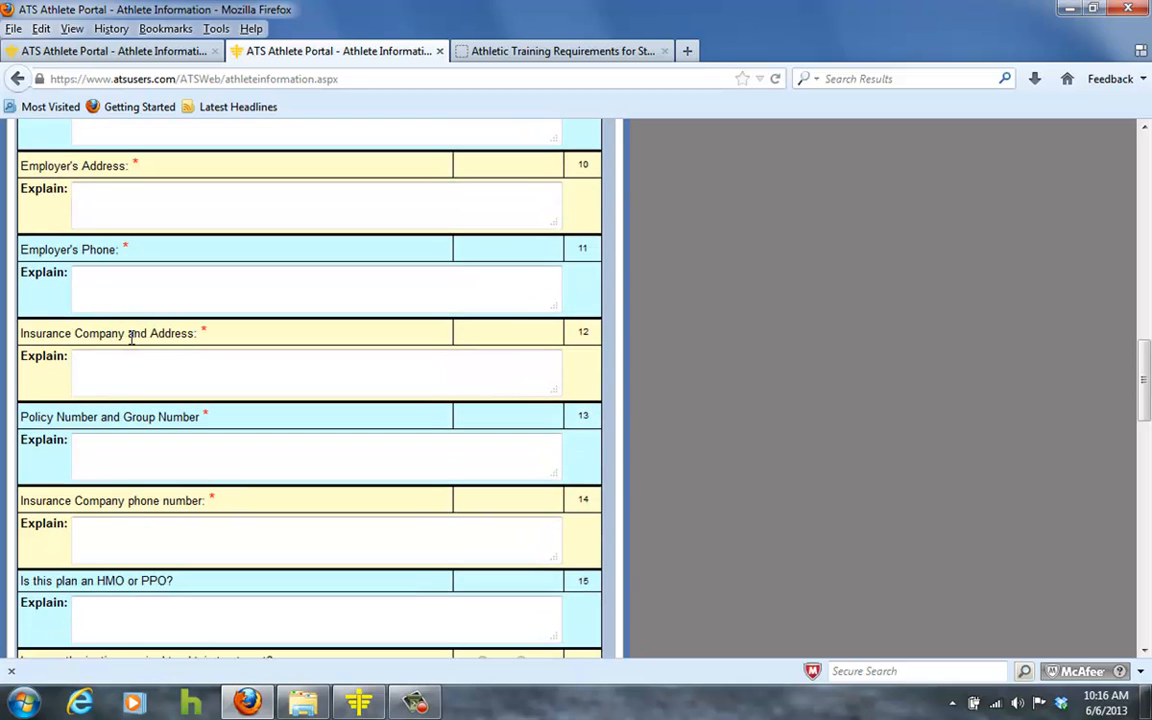
{"action": "scroll", "coordinate": [131, 337], "scroll_direction": "down", "scroll_amount": 6}
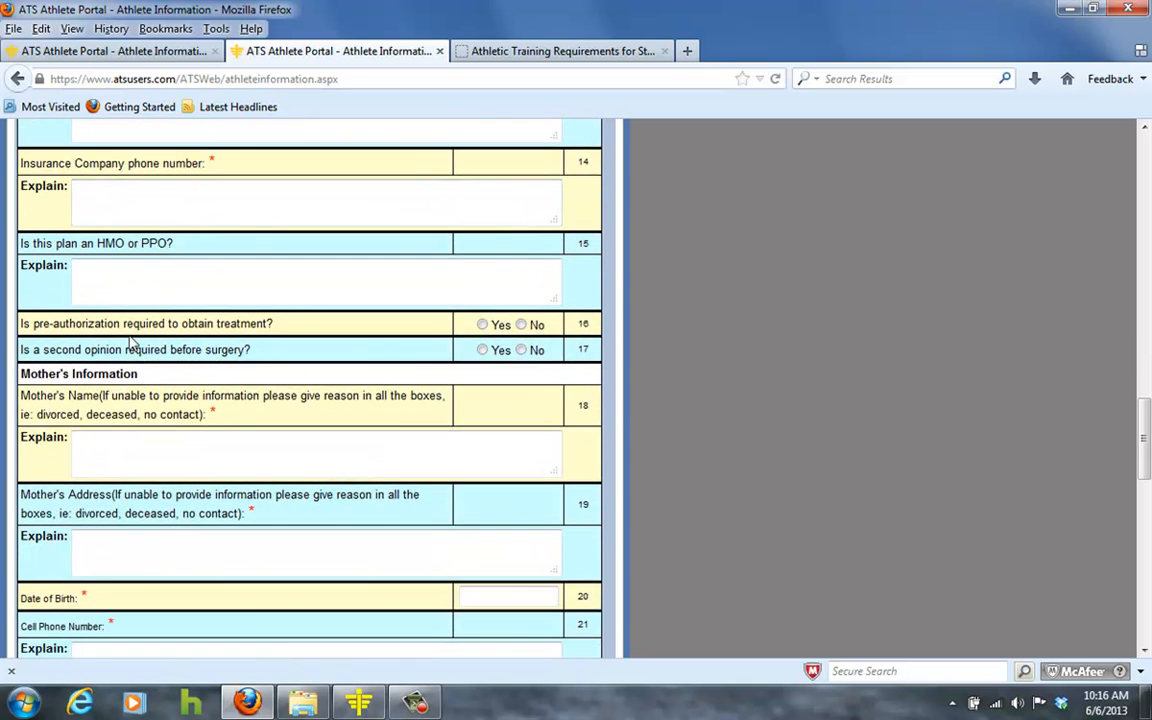
{"action": "scroll", "coordinate": [136, 388], "scroll_direction": "down", "scroll_amount": 4}
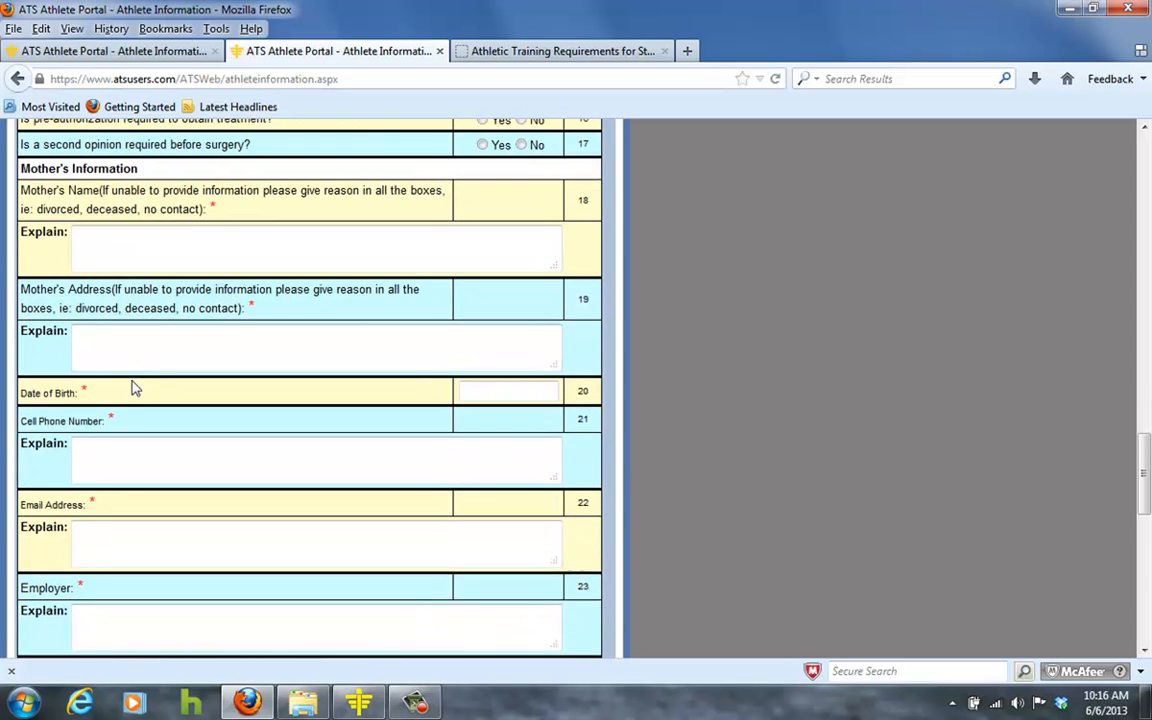
{"action": "scroll", "coordinate": [136, 388], "scroll_direction": "down", "scroll_amount": 15}
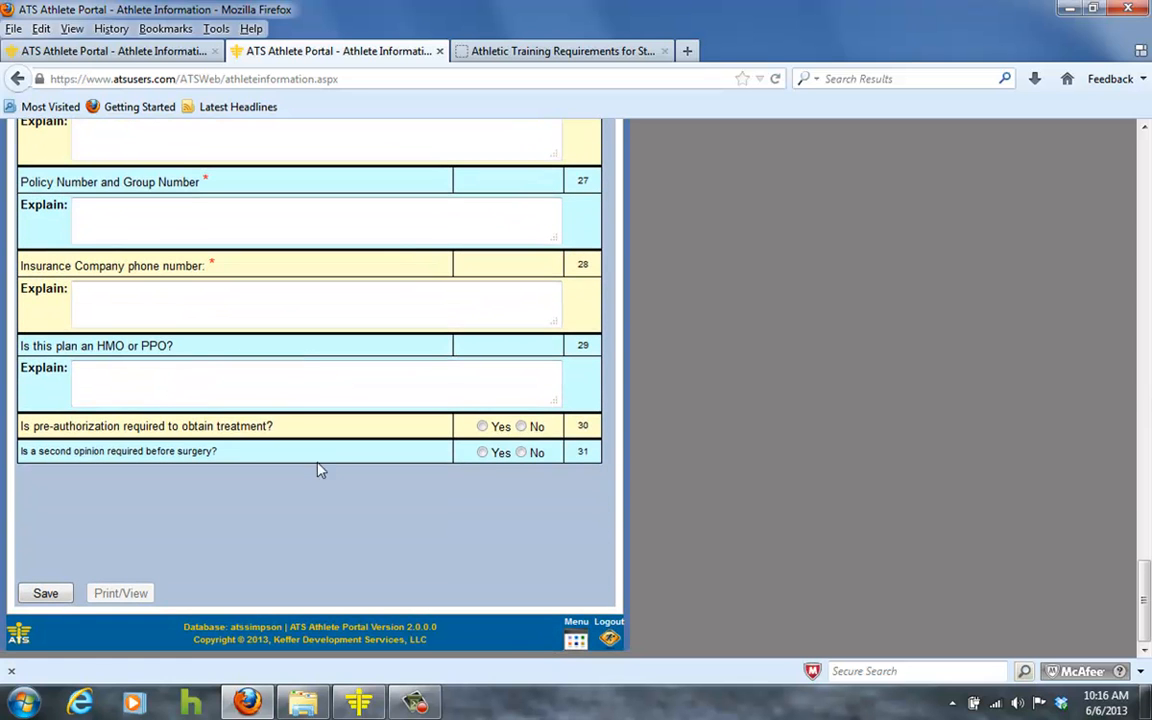
{"action": "left_click", "coordinate": [58, 590]}
{"action": "scroll", "coordinate": [250, 568], "scroll_direction": "up", "scroll_amount": 15}
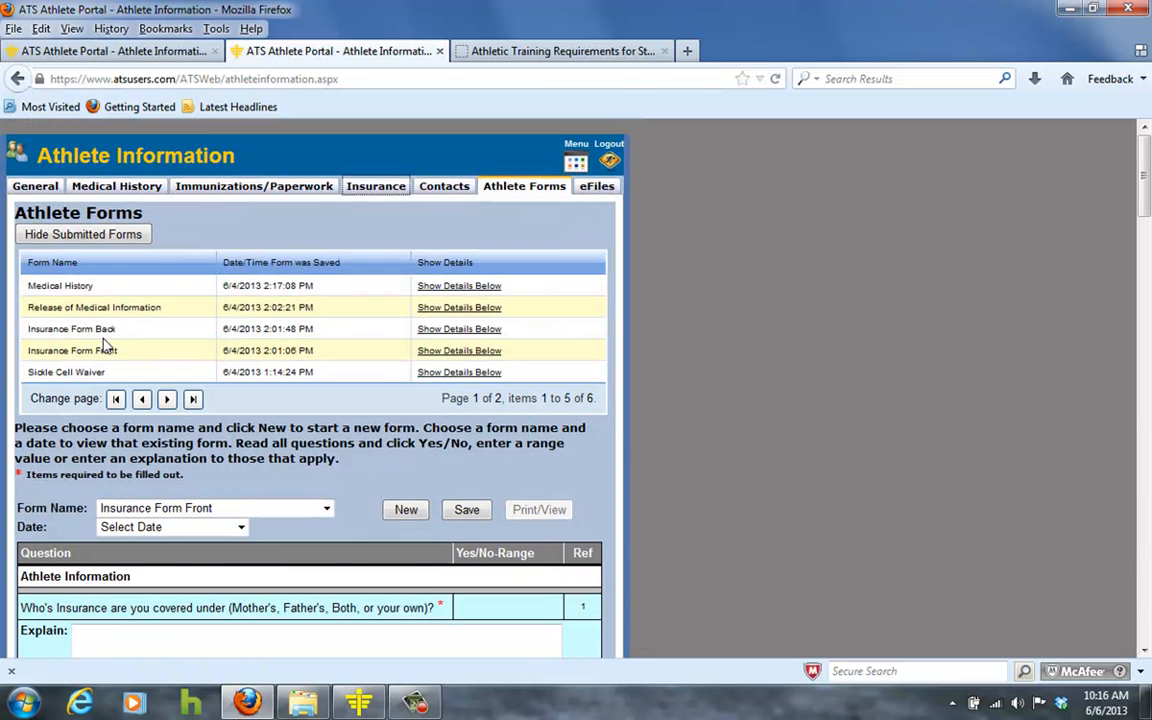
Start a new Insurance Form Back form.
{"action": "left_click", "coordinate": [329, 510]}
{"action": "left_click", "coordinate": [283, 570]}
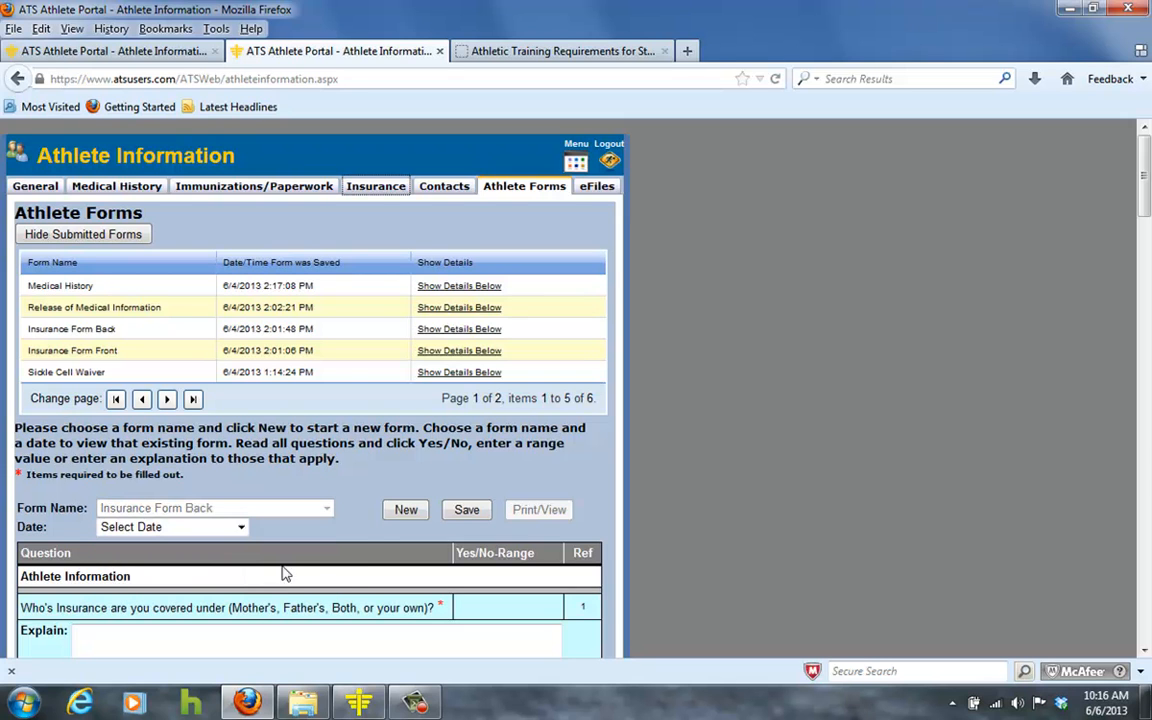
{"action": "left_click", "coordinate": [403, 512]}
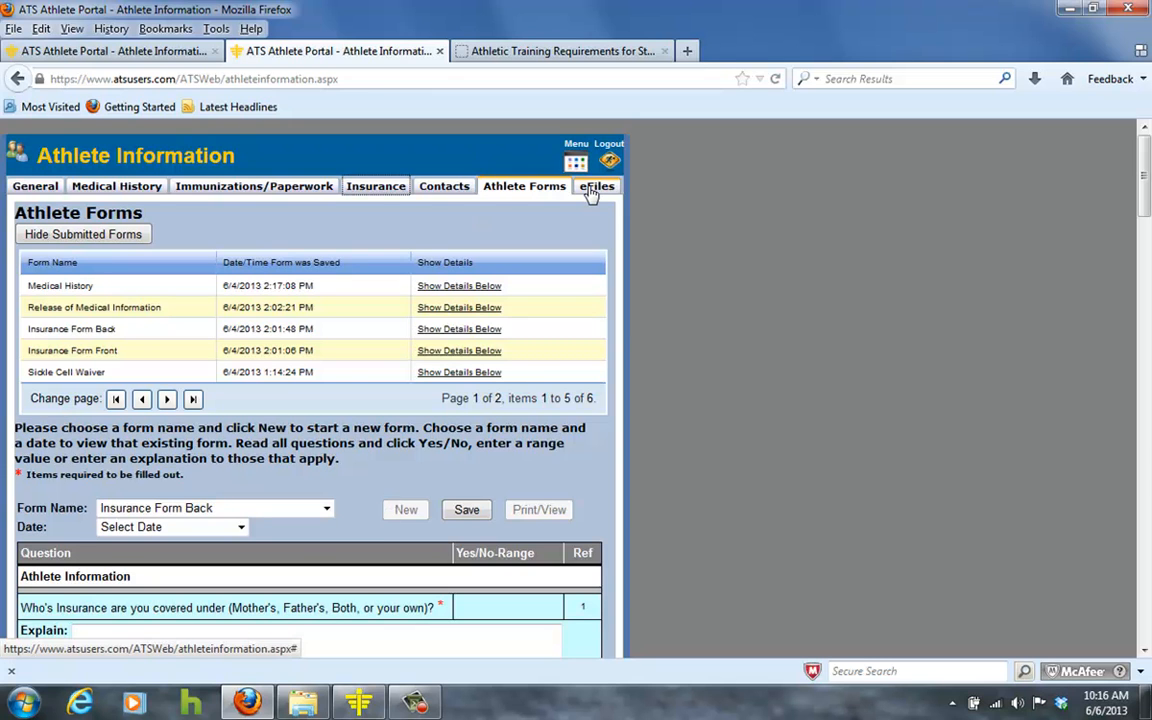
Read the First Agency Medical Authorization down to the athlete and parent signature fields.
{"action": "scroll", "coordinate": [294, 473], "scroll_direction": "down", "scroll_amount": 3}
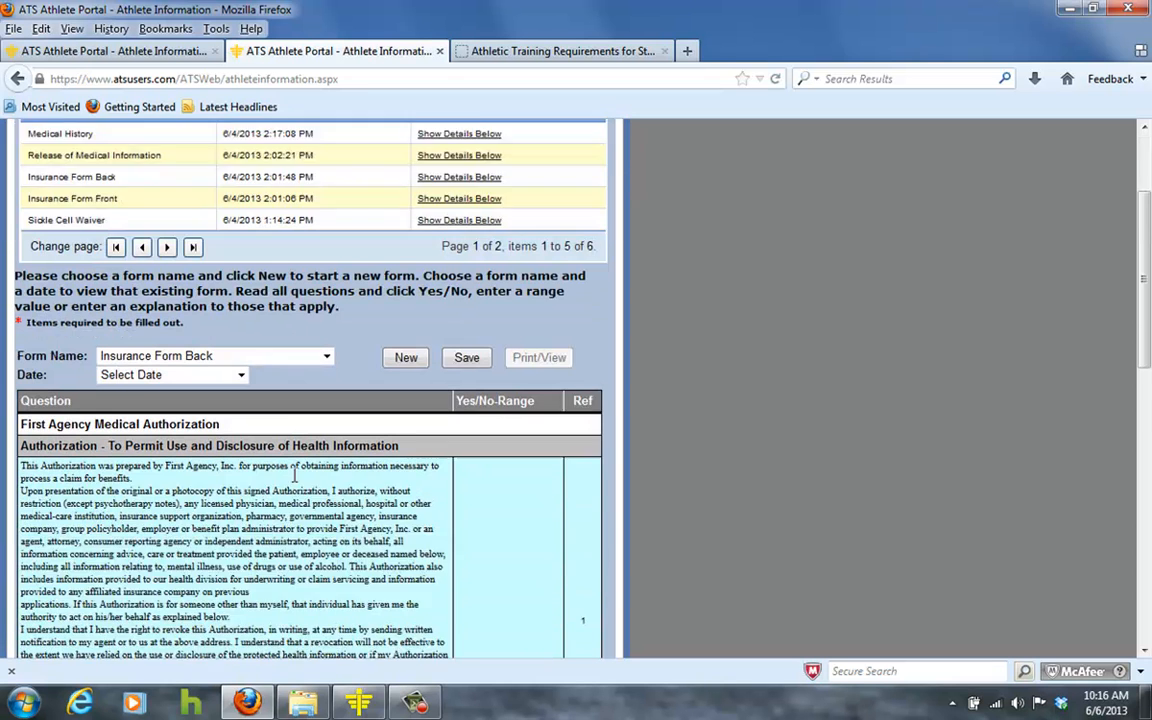
{"action": "scroll", "coordinate": [294, 473], "scroll_direction": "down", "scroll_amount": 2}
{"action": "scroll", "coordinate": [92, 356], "scroll_direction": "down", "scroll_amount": 1}
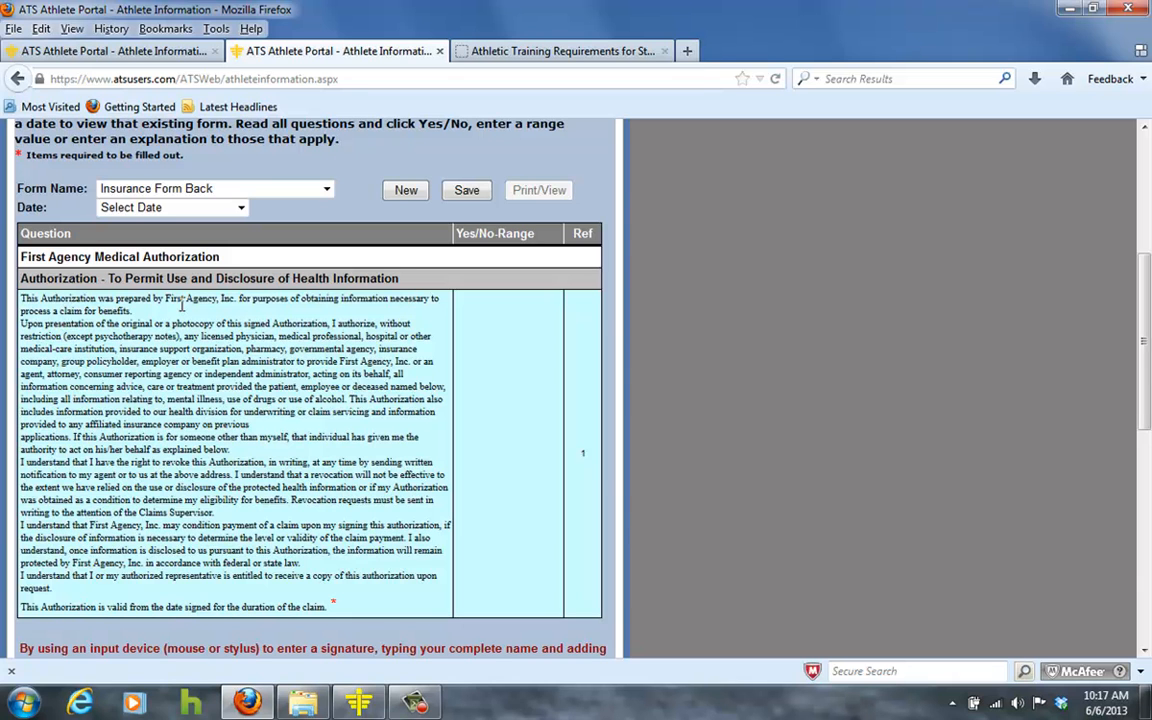
{"action": "scroll", "coordinate": [182, 307], "scroll_direction": "down", "scroll_amount": 4}
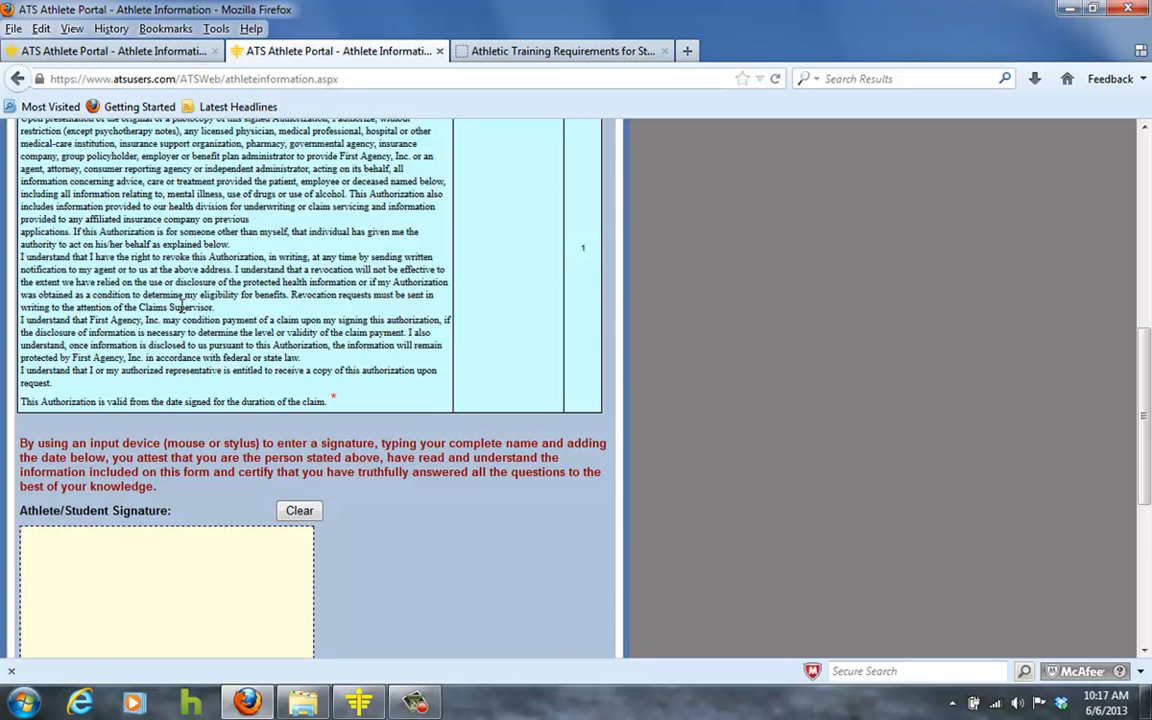
{"action": "scroll", "coordinate": [182, 307], "scroll_direction": "down", "scroll_amount": 3}
{"action": "scroll", "coordinate": [180, 313], "scroll_direction": "up", "scroll_amount": 12}
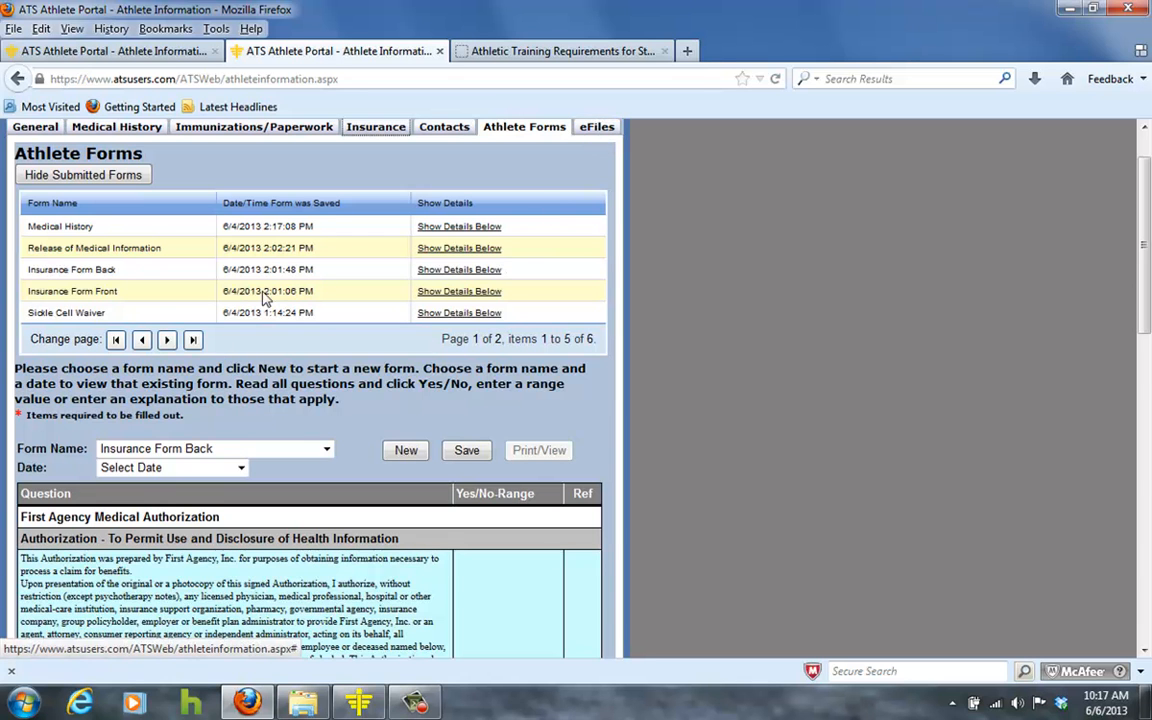
{"action": "scroll", "coordinate": [240, 270], "scroll_direction": "down", "scroll_amount": 15}
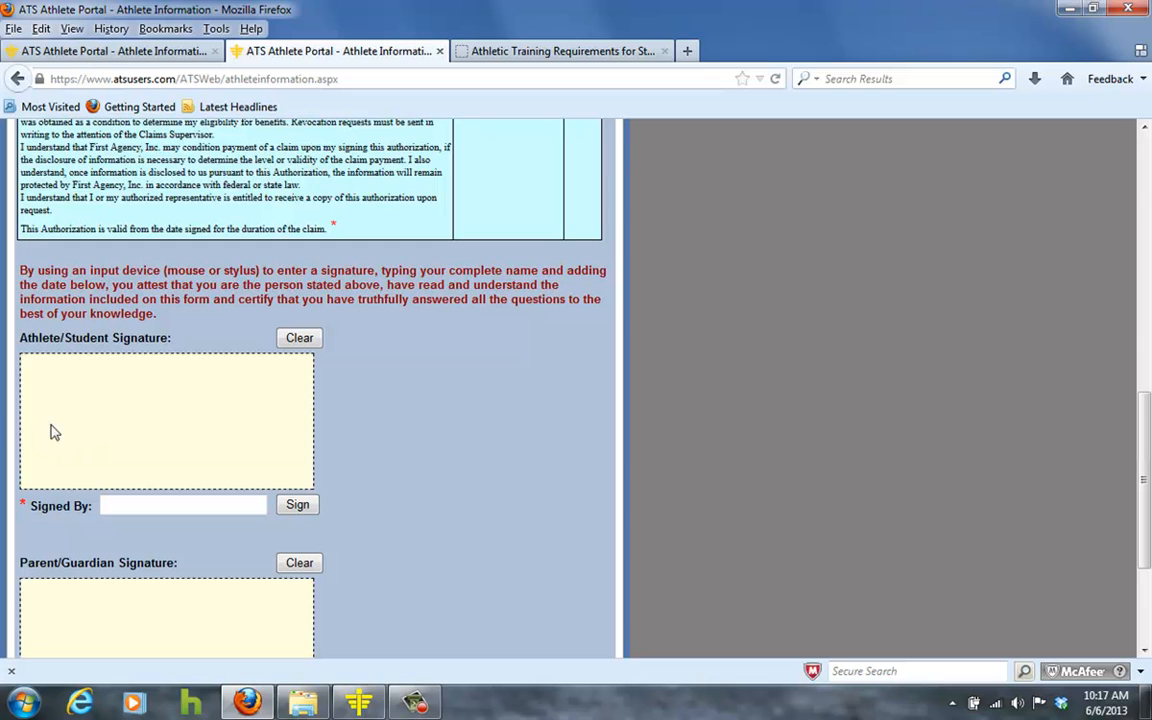
{"action": "scroll", "coordinate": [40, 610], "scroll_direction": "down", "scroll_amount": 4}
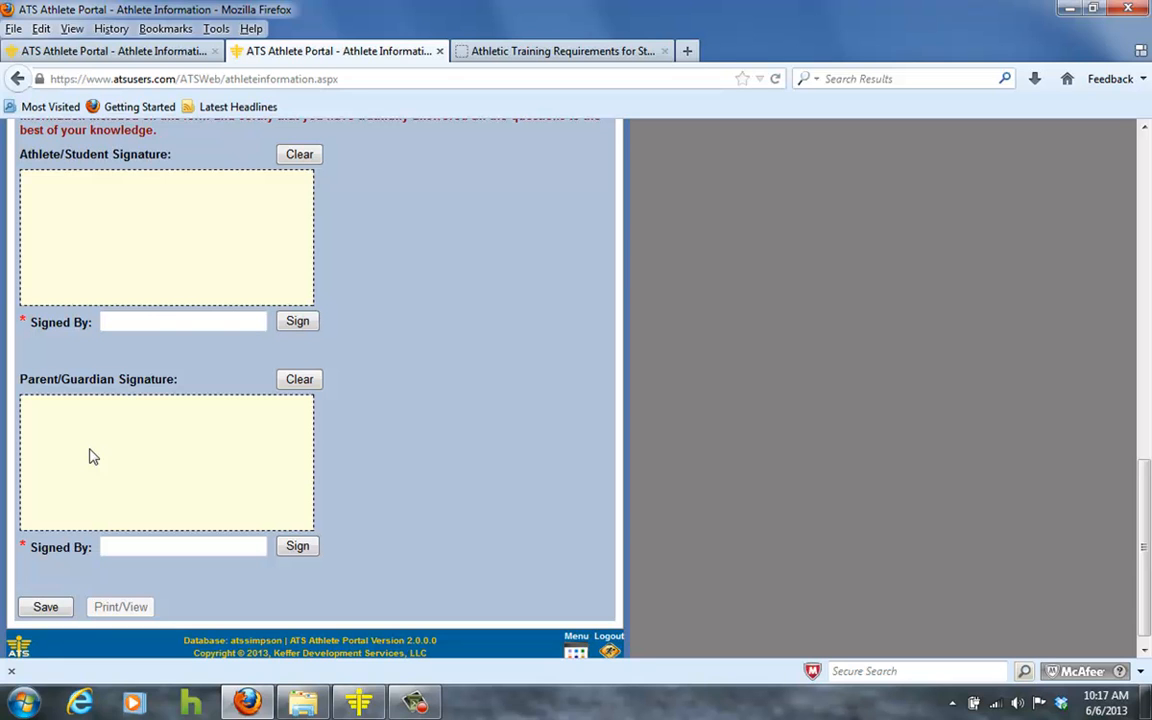
{"action": "left_click", "coordinate": [111, 322]}
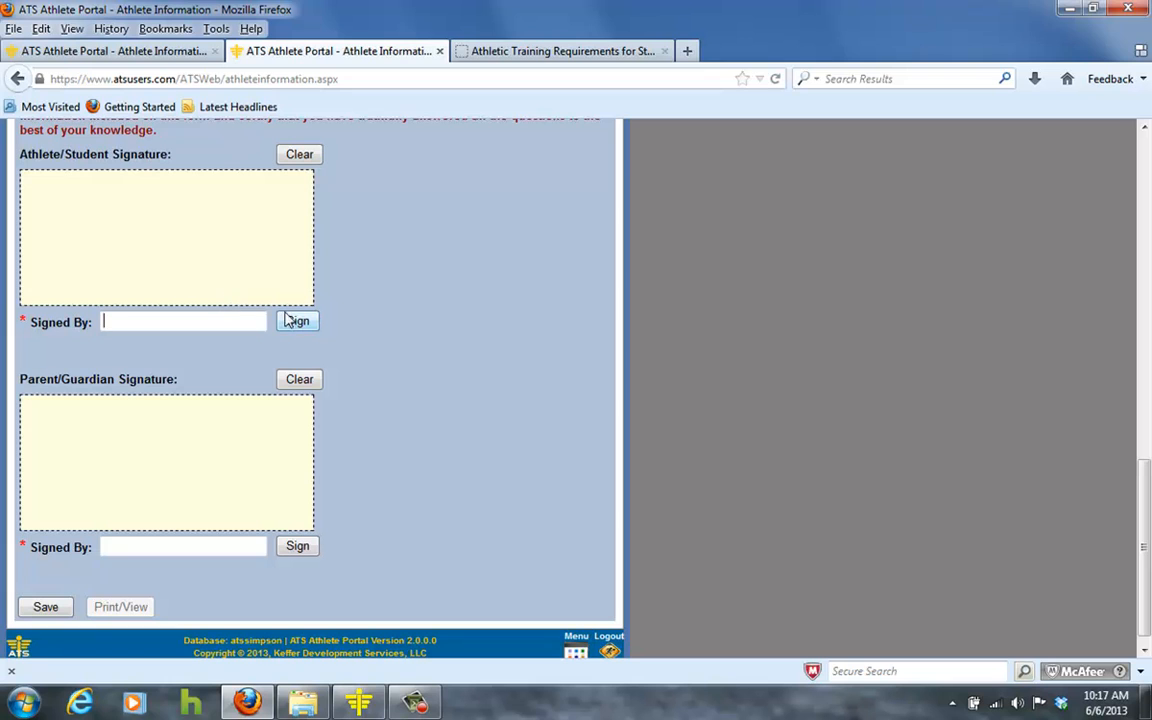
{"action": "scroll", "coordinate": [395, 388], "scroll_direction": "up", "scroll_amount": 5}
{"action": "scroll", "coordinate": [113, 560], "scroll_direction": "down", "scroll_amount": 5}
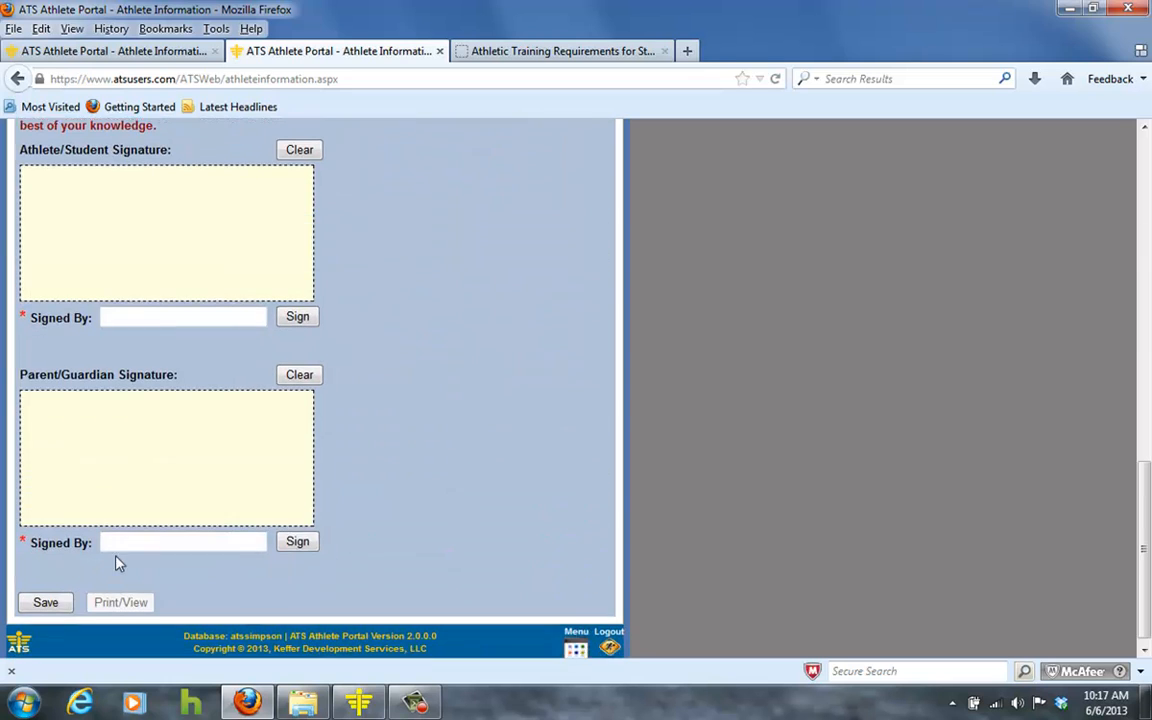
{"action": "scroll", "coordinate": [300, 486], "scroll_direction": "up", "scroll_amount": 1}
{"action": "scroll", "coordinate": [320, 485], "scroll_direction": "up", "scroll_amount": 10}
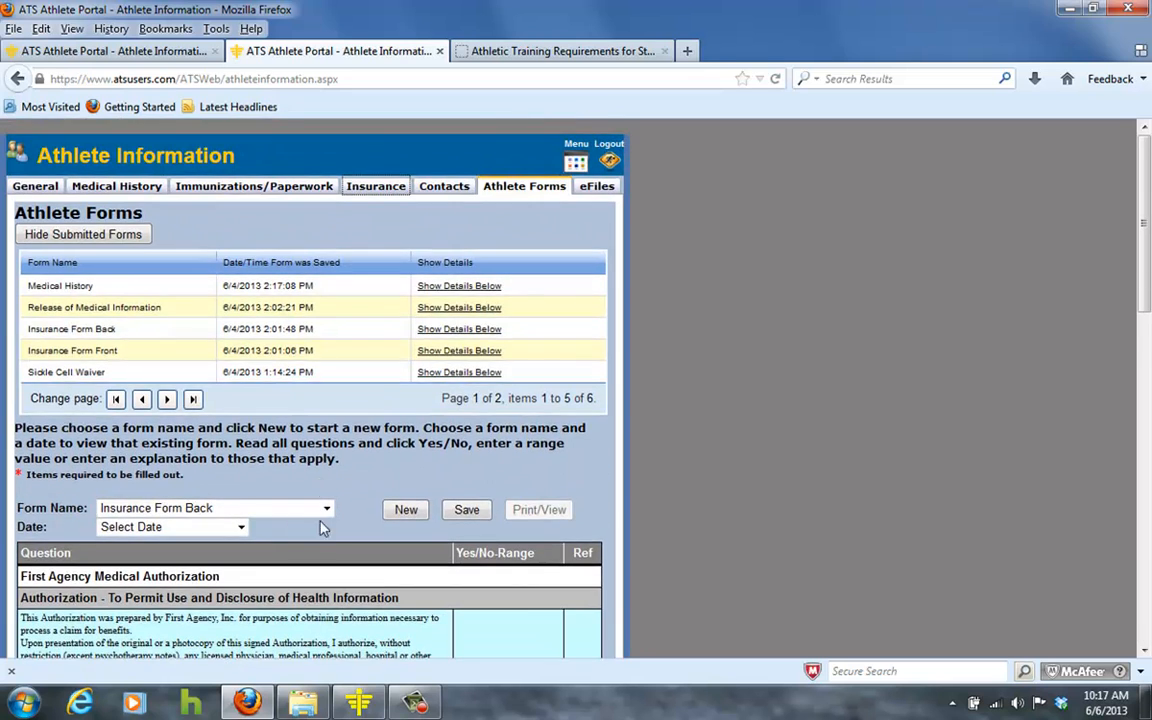
Bring up the Sickle Cell Waiver form and check the test date calendar without picking a date.
{"action": "left_click", "coordinate": [326, 510]}
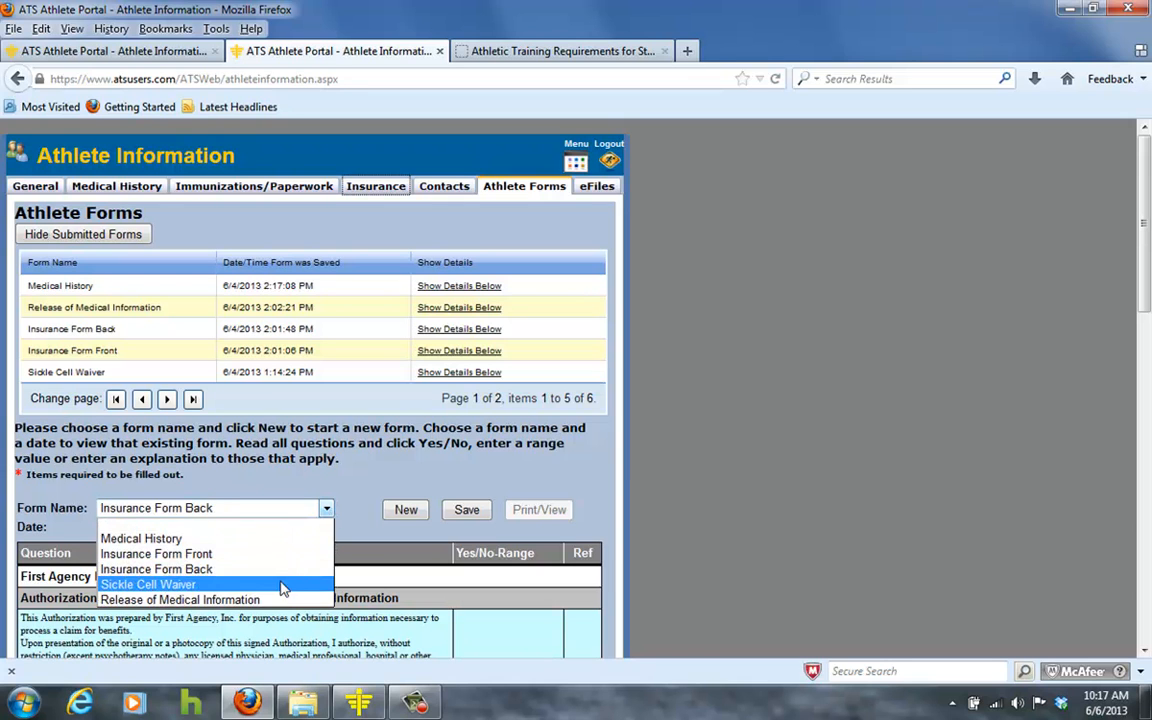
{"action": "left_click", "coordinate": [284, 584]}
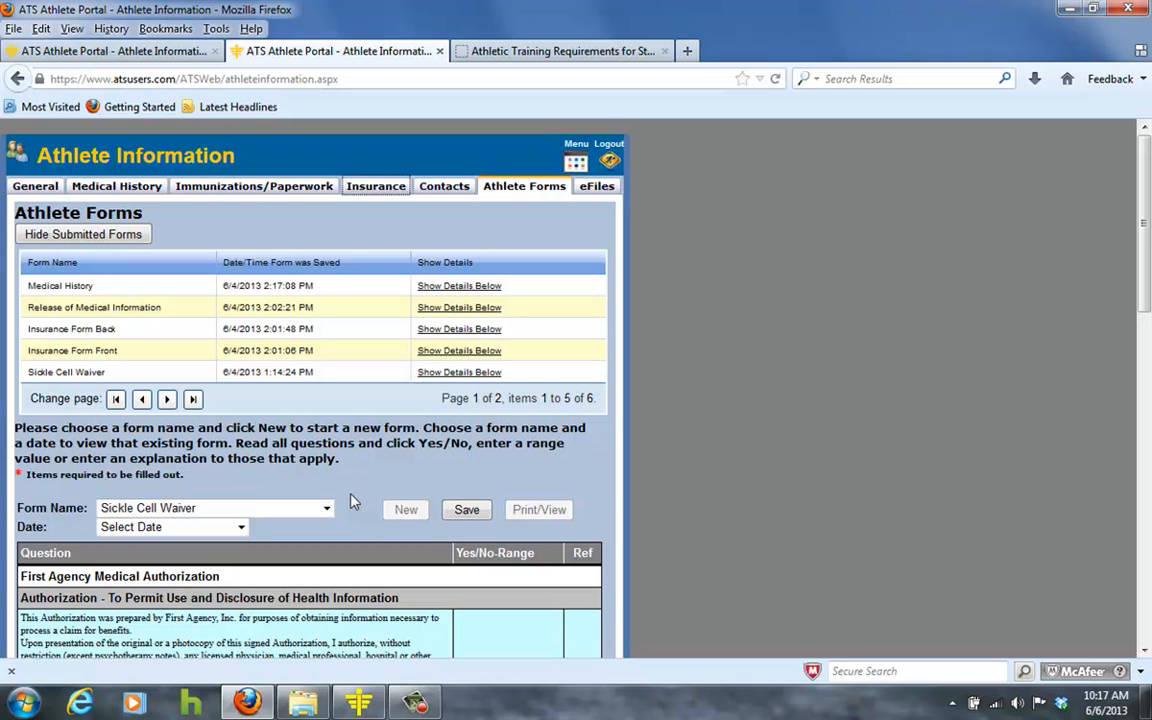
{"action": "scroll", "coordinate": [355, 517], "scroll_direction": "down", "scroll_amount": 5}
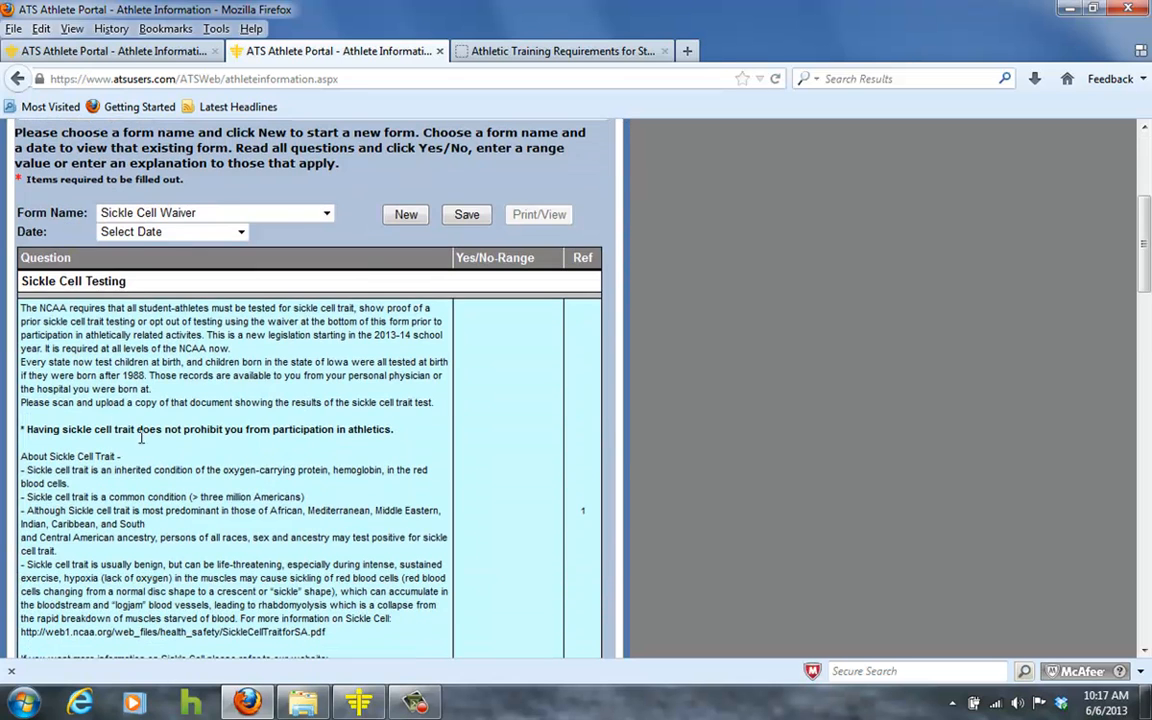
{"action": "scroll", "coordinate": [160, 449], "scroll_direction": "down", "scroll_amount": 2}
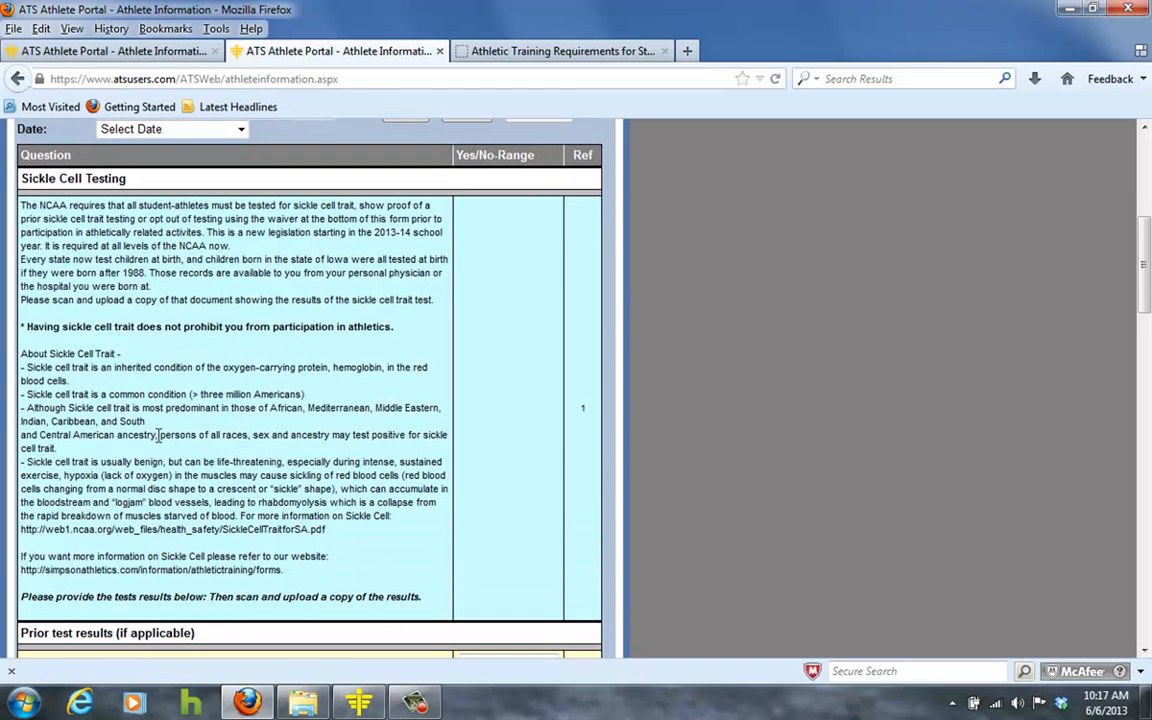
{"action": "scroll", "coordinate": [145, 420], "scroll_direction": "down", "scroll_amount": 2}
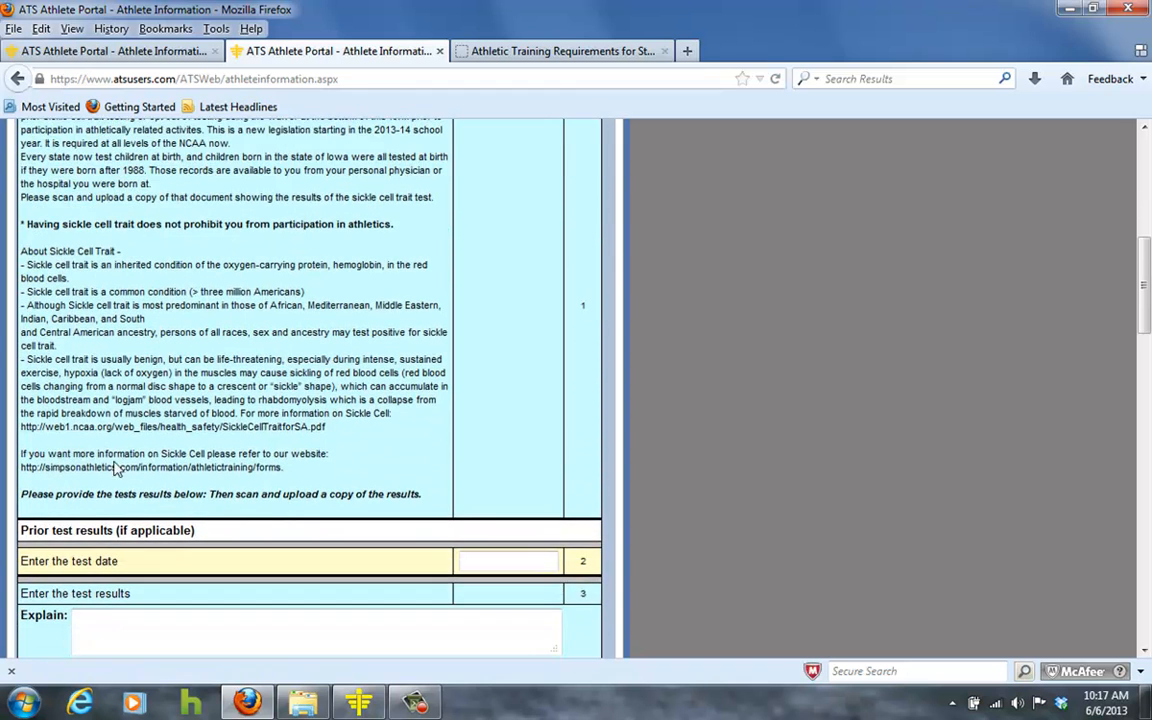
{"action": "scroll", "coordinate": [143, 463], "scroll_direction": "down", "scroll_amount": 2}
{"action": "scroll", "coordinate": [143, 463], "scroll_direction": "down", "scroll_amount": 1}
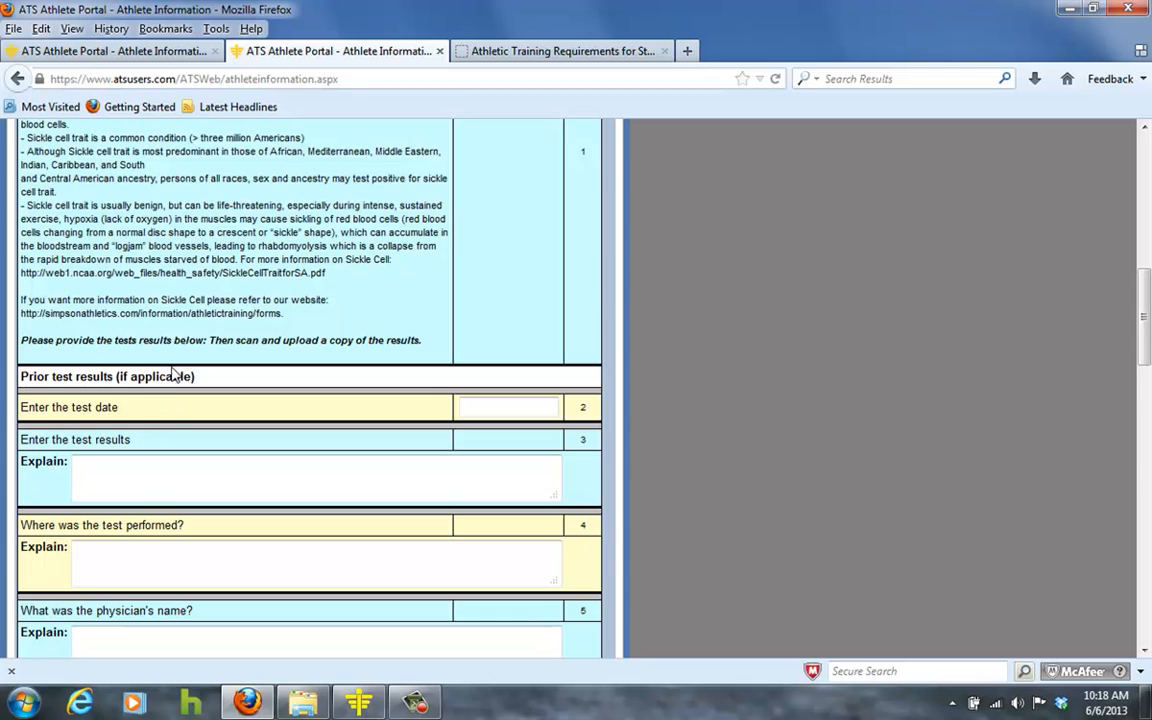
{"action": "left_click", "coordinate": [489, 407]}
{"action": "left_click", "coordinate": [152, 462]}
Mark Yes to declining sickle cell trait testing in the waiver section.
{"action": "scroll", "coordinate": [146, 548], "scroll_direction": "down", "scroll_amount": 3}
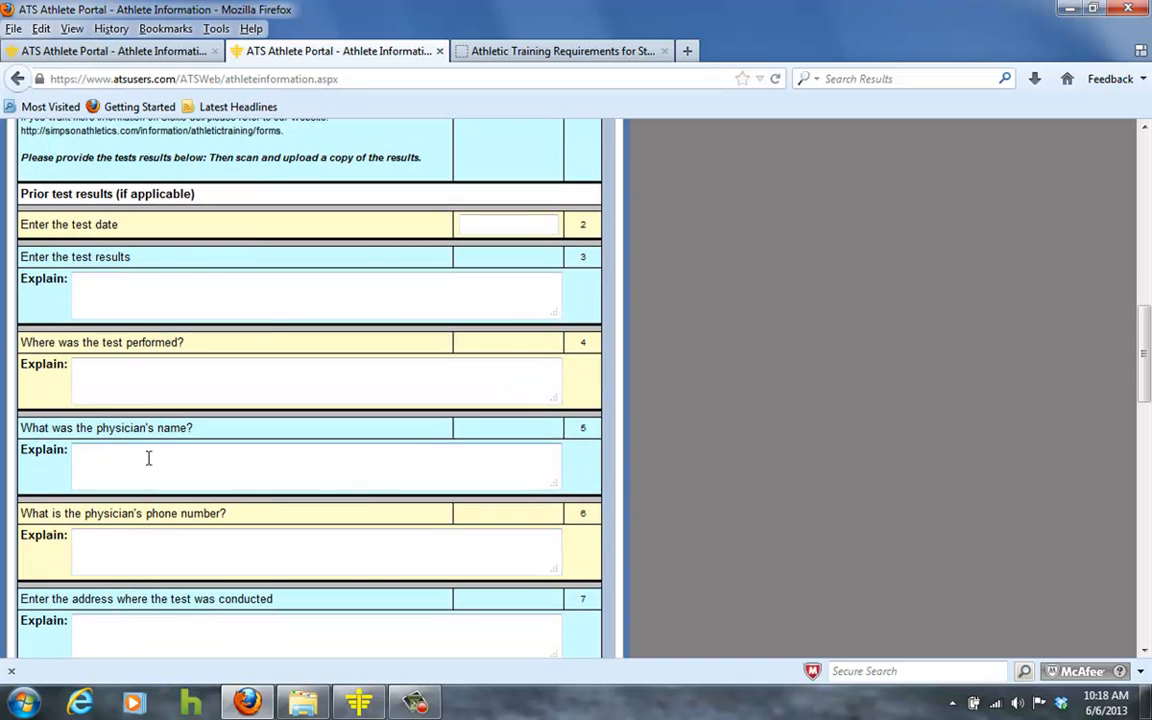
{"action": "scroll", "coordinate": [148, 455], "scroll_direction": "down", "scroll_amount": 2}
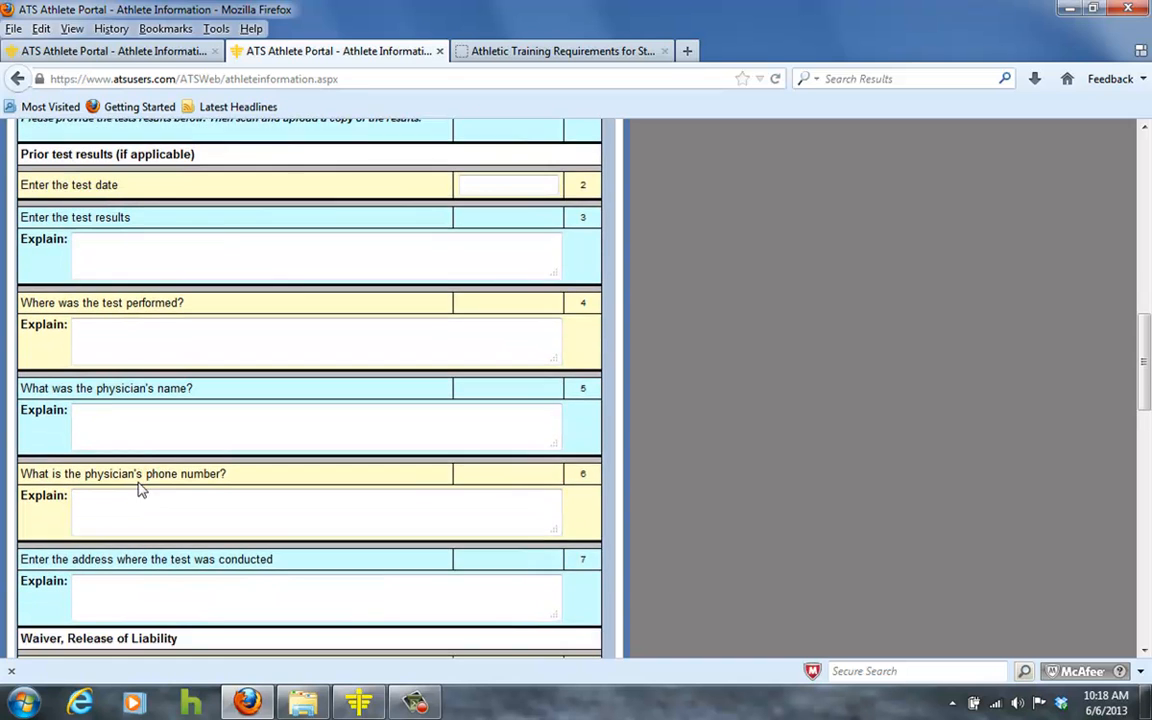
{"action": "scroll", "coordinate": [148, 447], "scroll_direction": "down", "scroll_amount": 2}
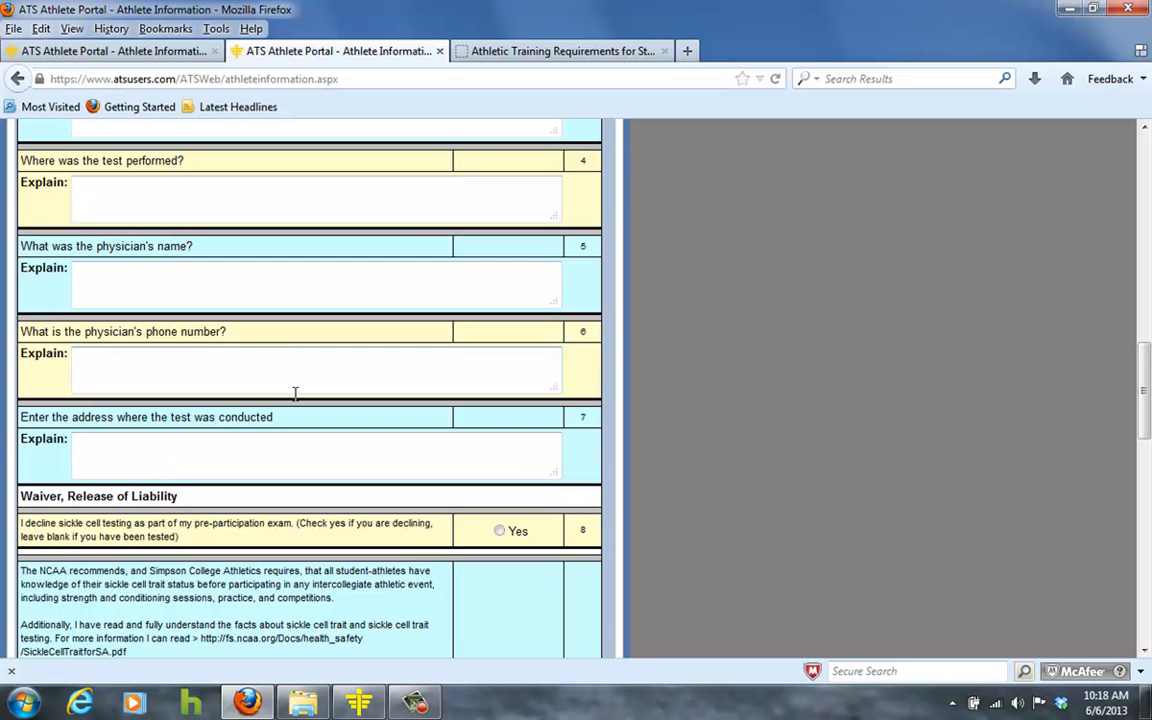
{"action": "scroll", "coordinate": [310, 403], "scroll_direction": "up", "scroll_amount": 15}
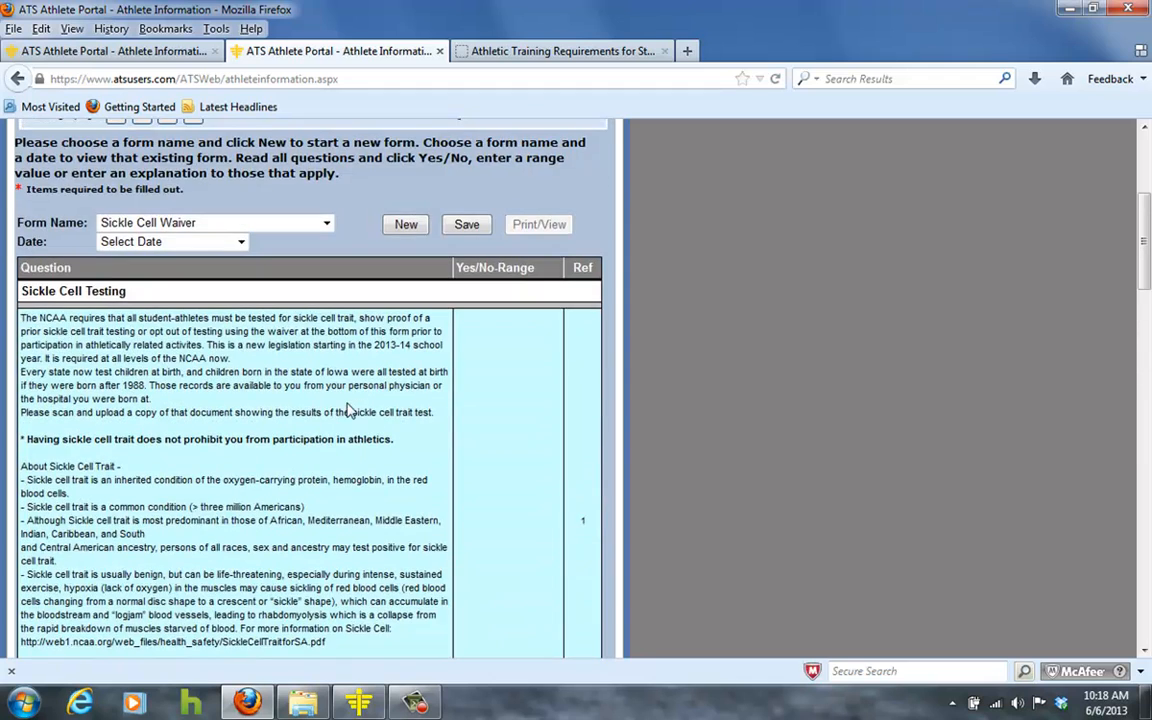
{"action": "scroll", "coordinate": [418, 368], "scroll_direction": "up", "scroll_amount": 6}
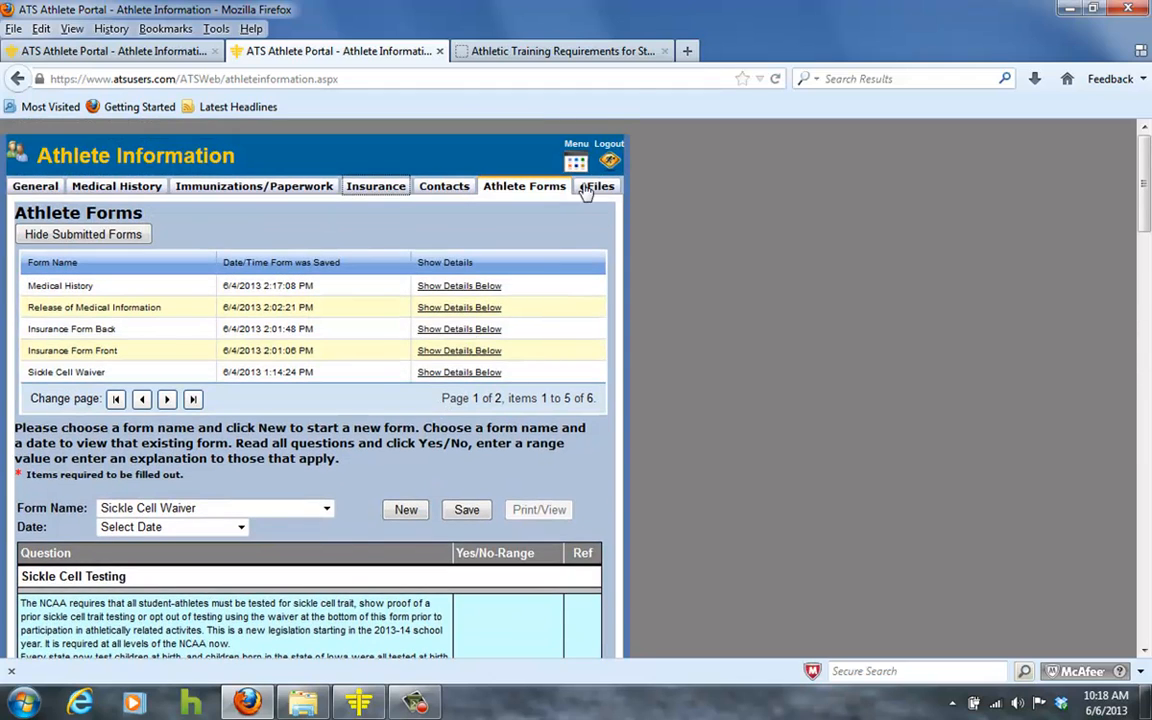
{"action": "scroll", "coordinate": [417, 342], "scroll_direction": "down", "scroll_amount": 20}
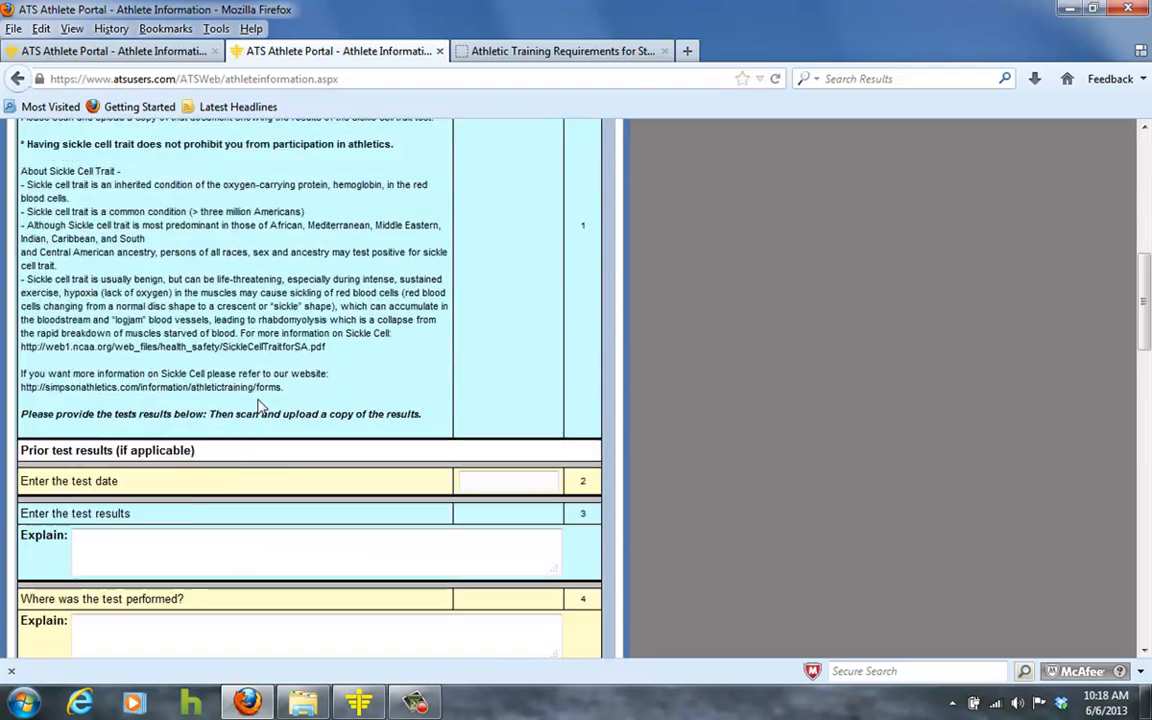
{"action": "scroll", "coordinate": [228, 403], "scroll_direction": "down", "scroll_amount": 9}
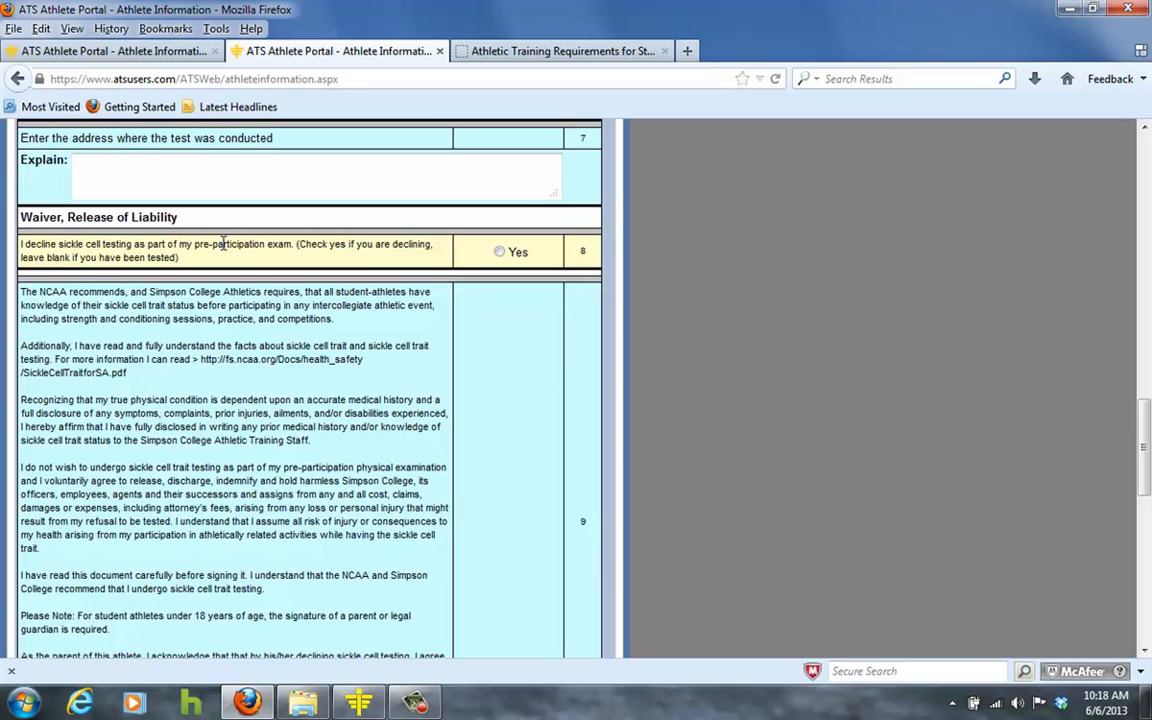
{"action": "left_click", "coordinate": [502, 254]}
Review the NCAA sickle cell information link and the athlete signature fields.
{"action": "scroll", "coordinate": [155, 290], "scroll_direction": "down", "scroll_amount": 2}
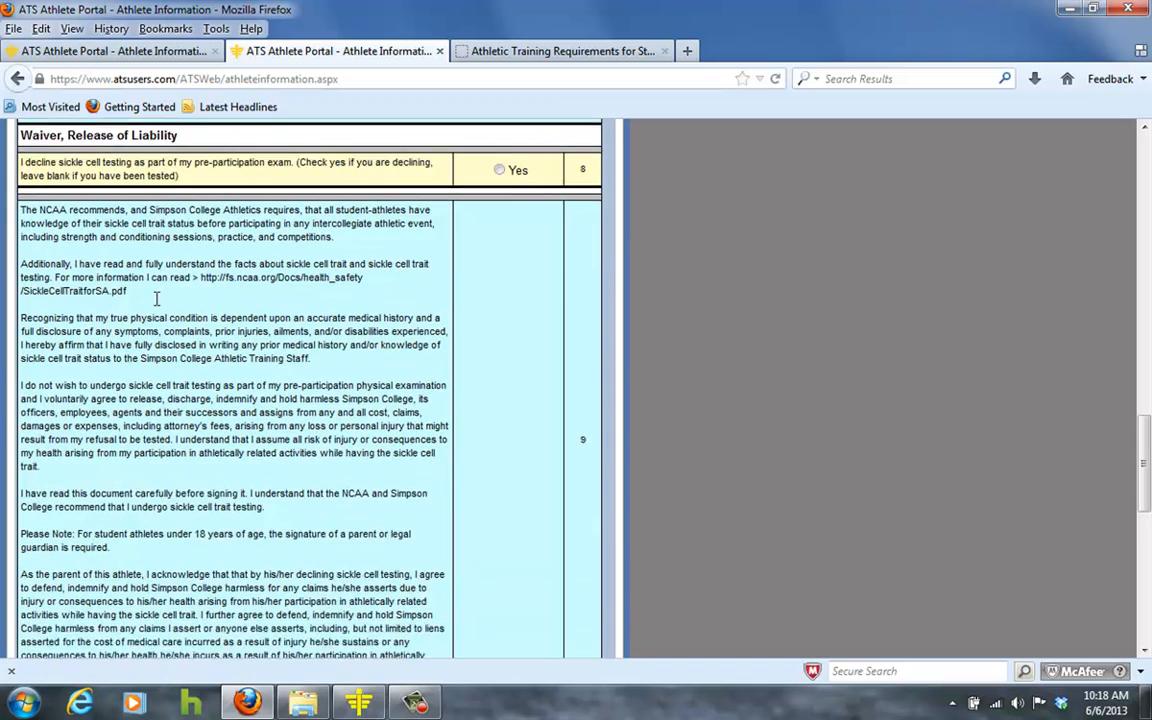
{"action": "scroll", "coordinate": [155, 298], "scroll_direction": "down", "scroll_amount": 2}
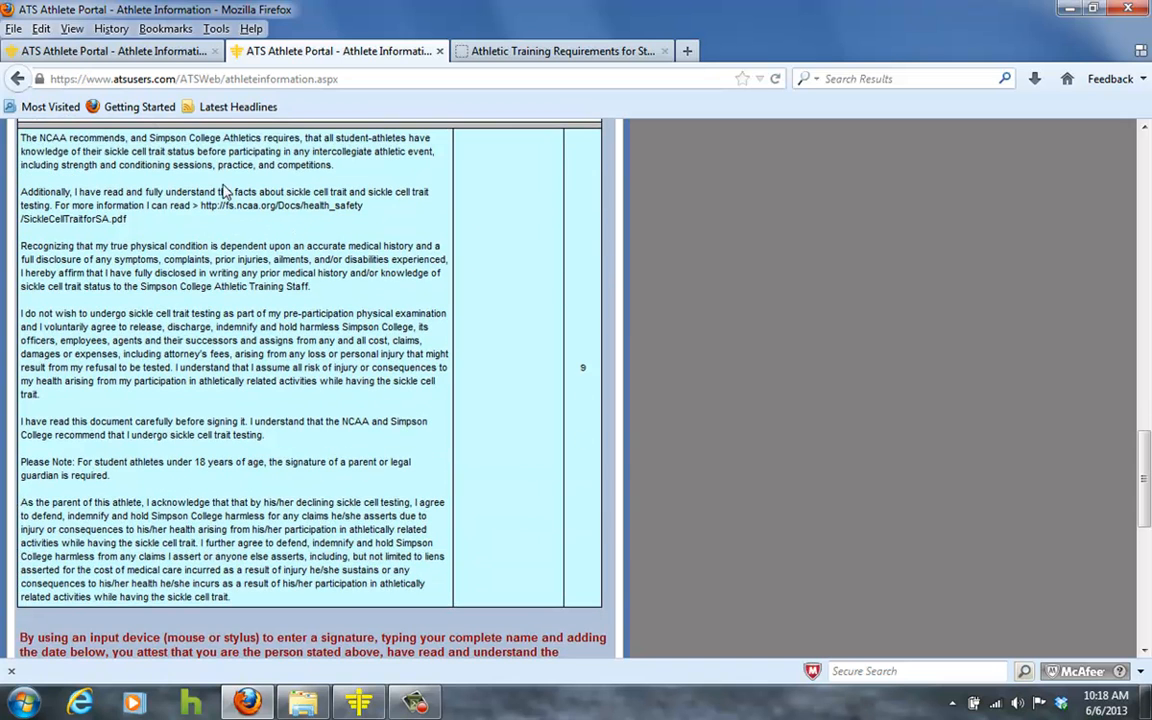
{"action": "mouse_move", "coordinate": [193, 205]}
{"action": "left_mouse_down"}
{"action": "mouse_move", "coordinate": [290, 205]}
{"action": "mouse_move", "coordinate": [326, 220]}
{"action": "left_mouse_up"}
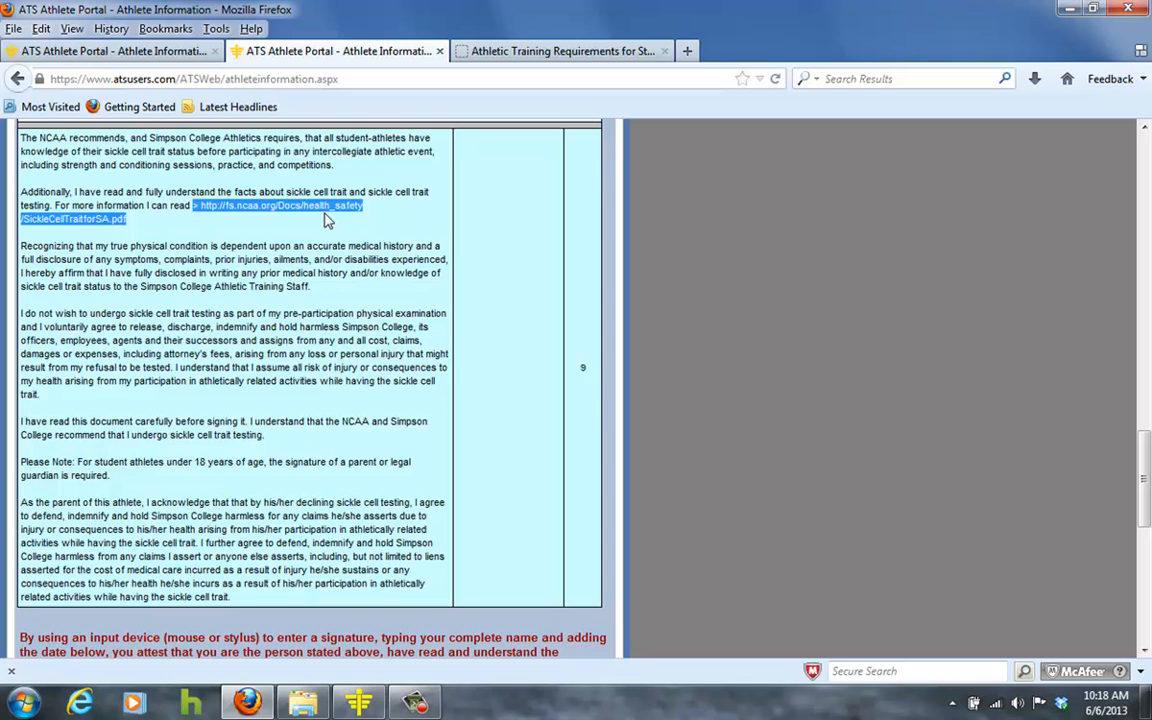
{"action": "left_click", "coordinate": [265, 245]}
{"action": "scroll", "coordinate": [190, 242], "scroll_direction": "down", "scroll_amount": 5}
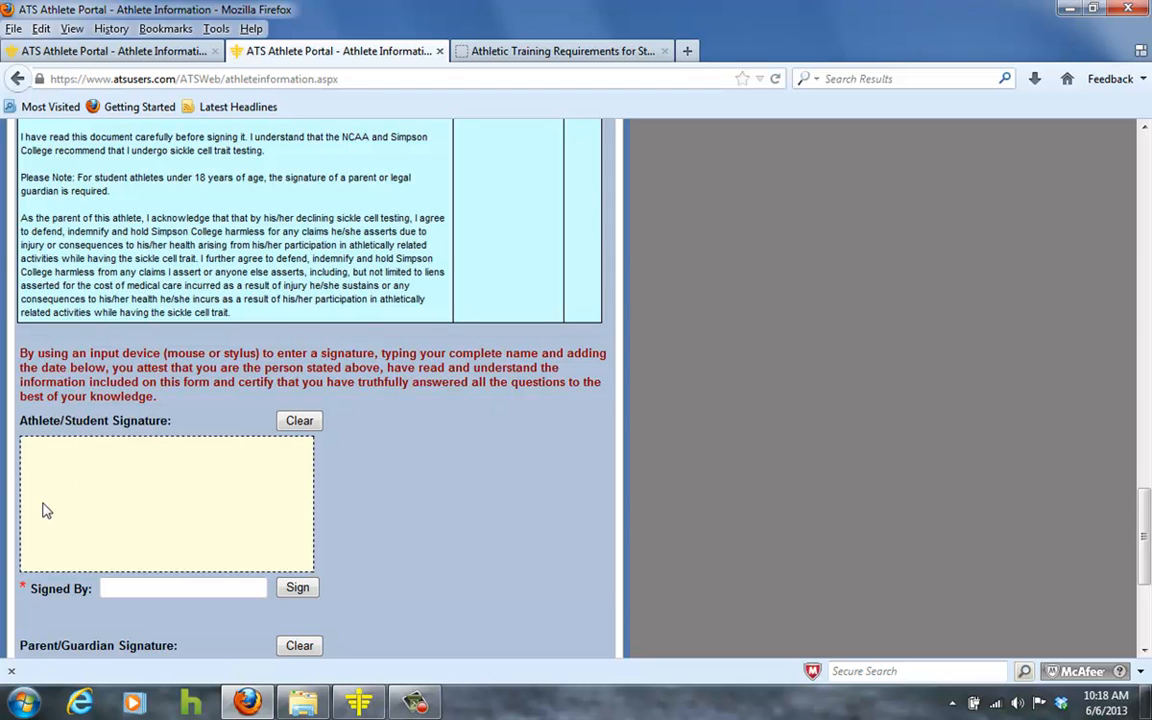
{"action": "left_click", "coordinate": [208, 583]}
{"action": "scroll", "coordinate": [280, 500], "scroll_direction": "down", "scroll_amount": 2}
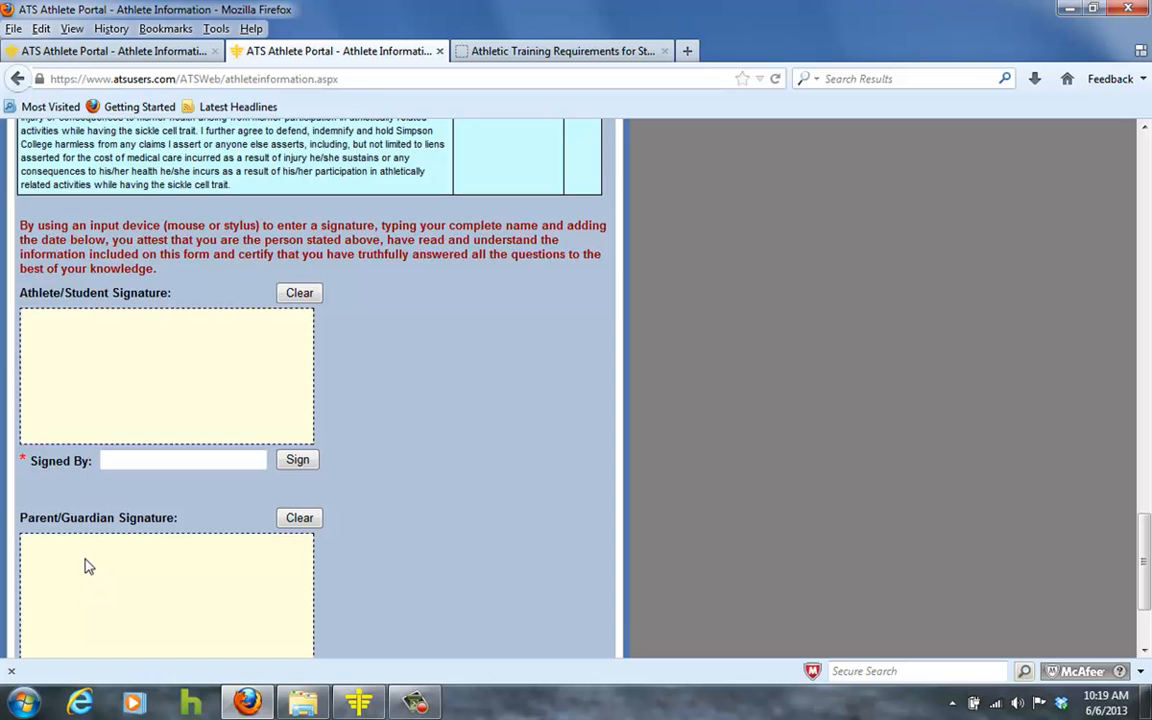
{"action": "scroll", "coordinate": [82, 560], "scroll_direction": "down", "scroll_amount": 3}
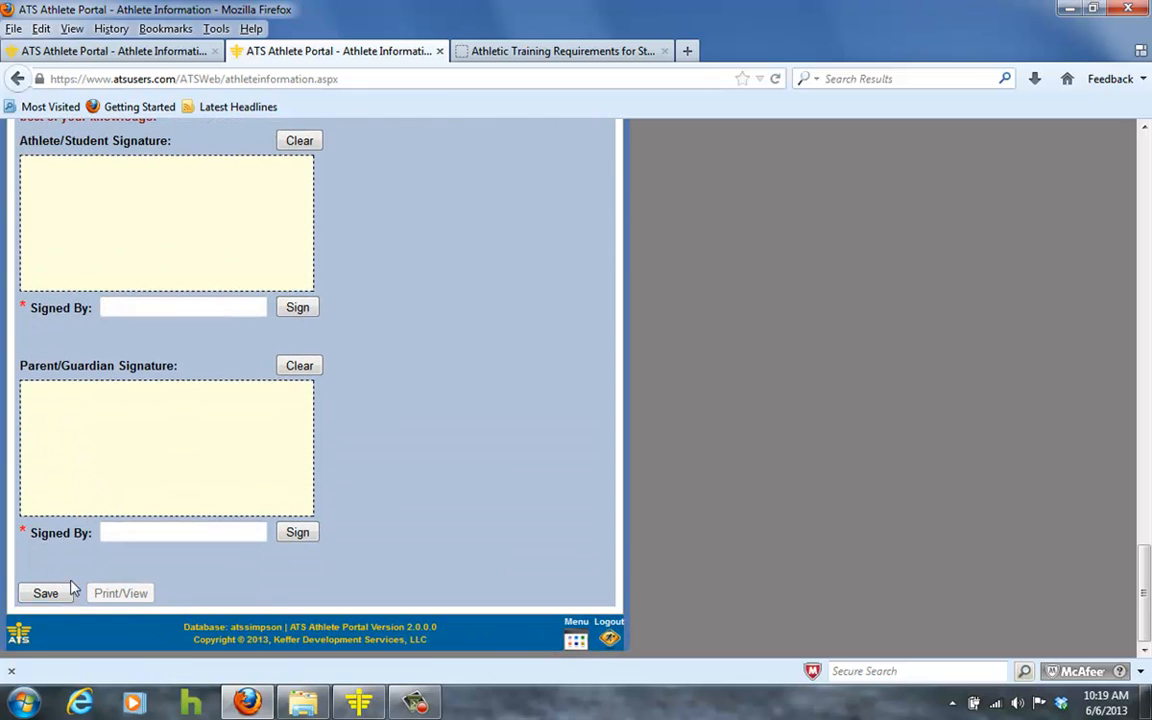
{"action": "scroll", "coordinate": [368, 502], "scroll_direction": "up", "scroll_amount": 15}
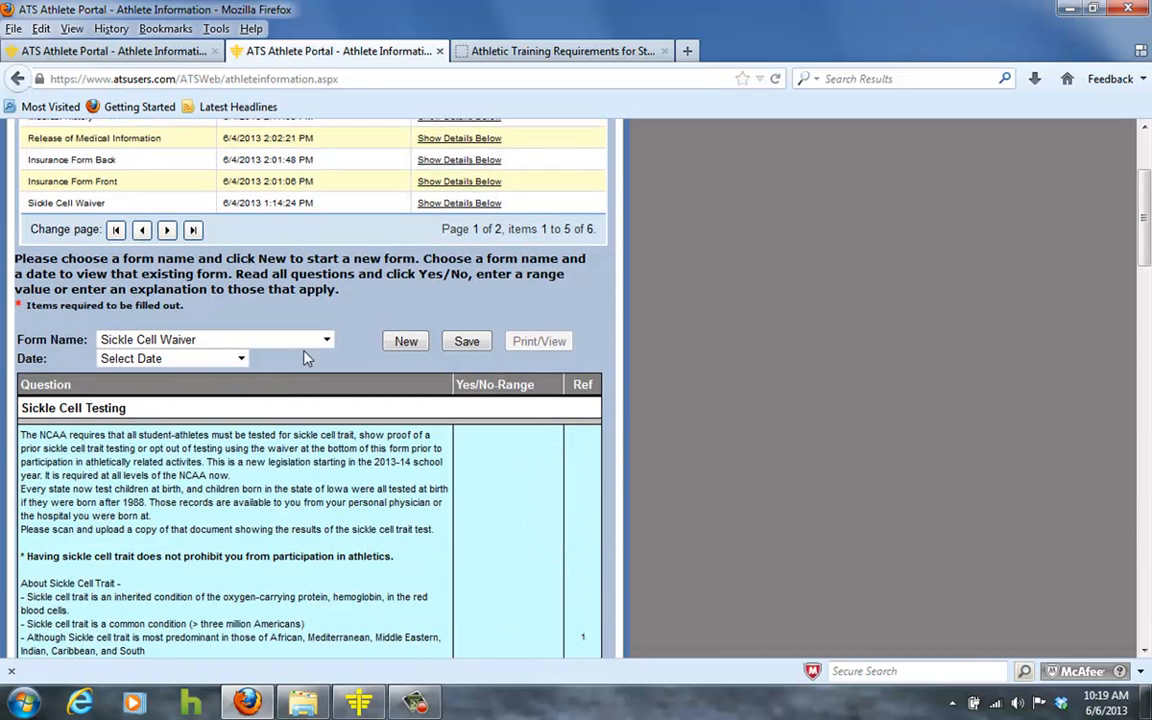
Start a new Release of Medical Information form and view its staff and coach initialing sections.
{"action": "left_click", "coordinate": [324, 339]}
{"action": "left_click", "coordinate": [262, 431]}
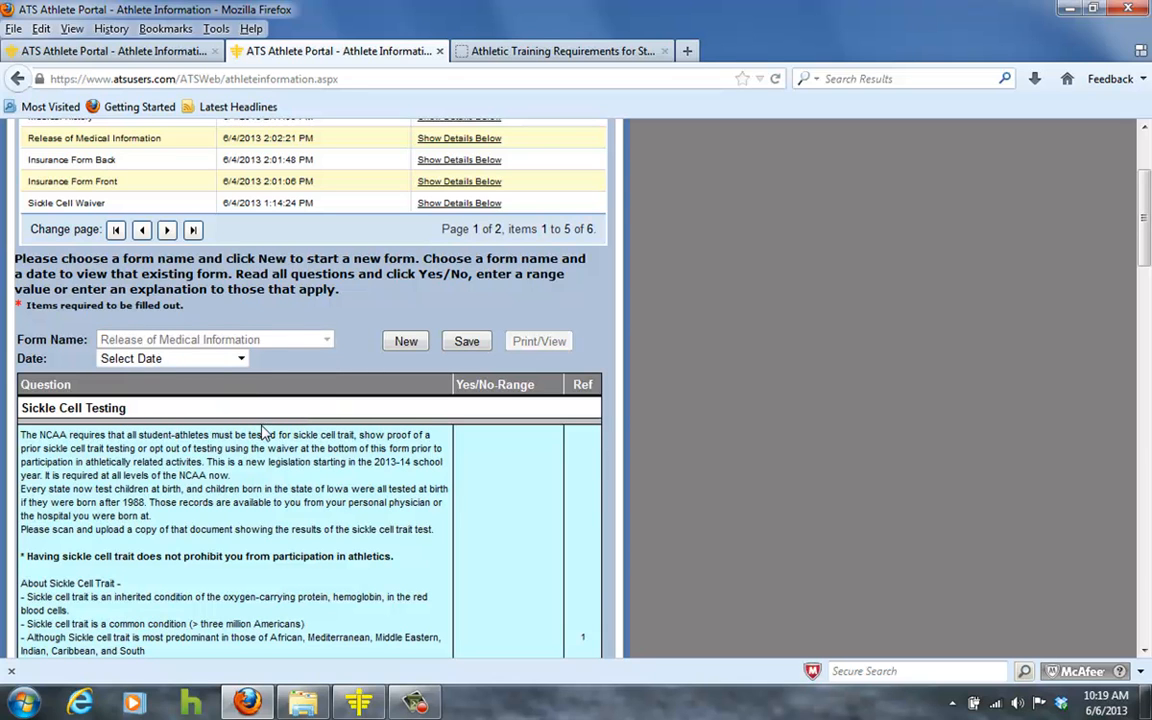
{"action": "left_click", "coordinate": [405, 341]}
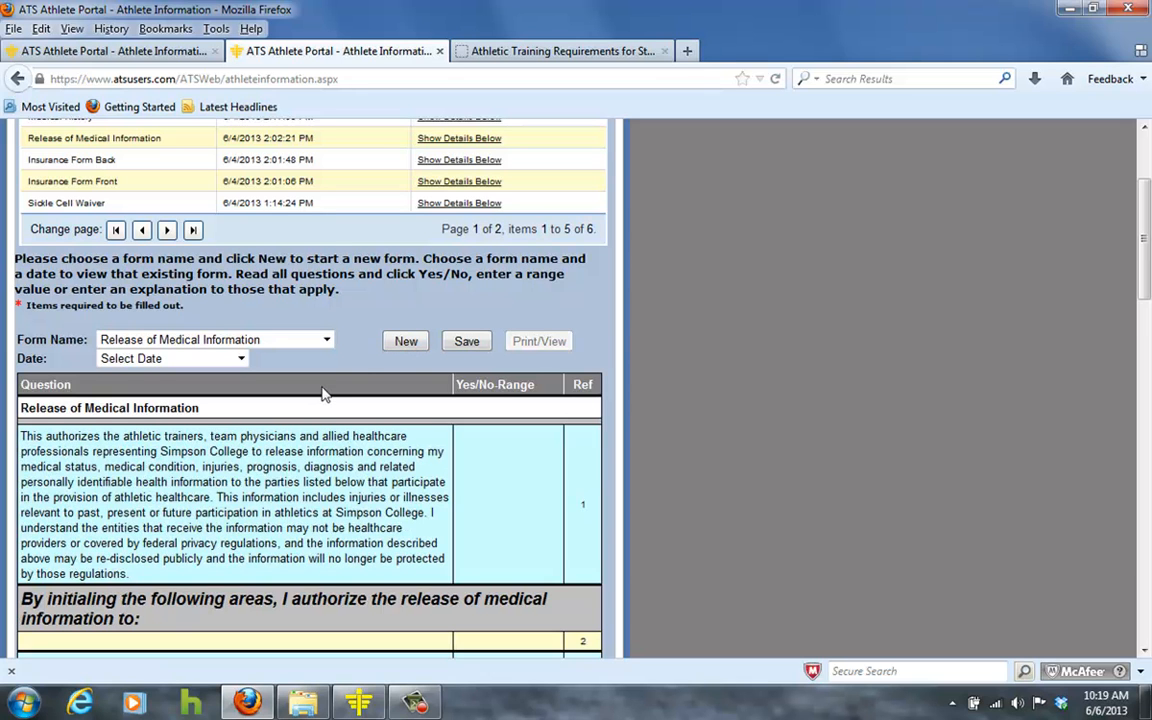
{"action": "scroll", "coordinate": [283, 445], "scroll_direction": "down", "scroll_amount": 3}
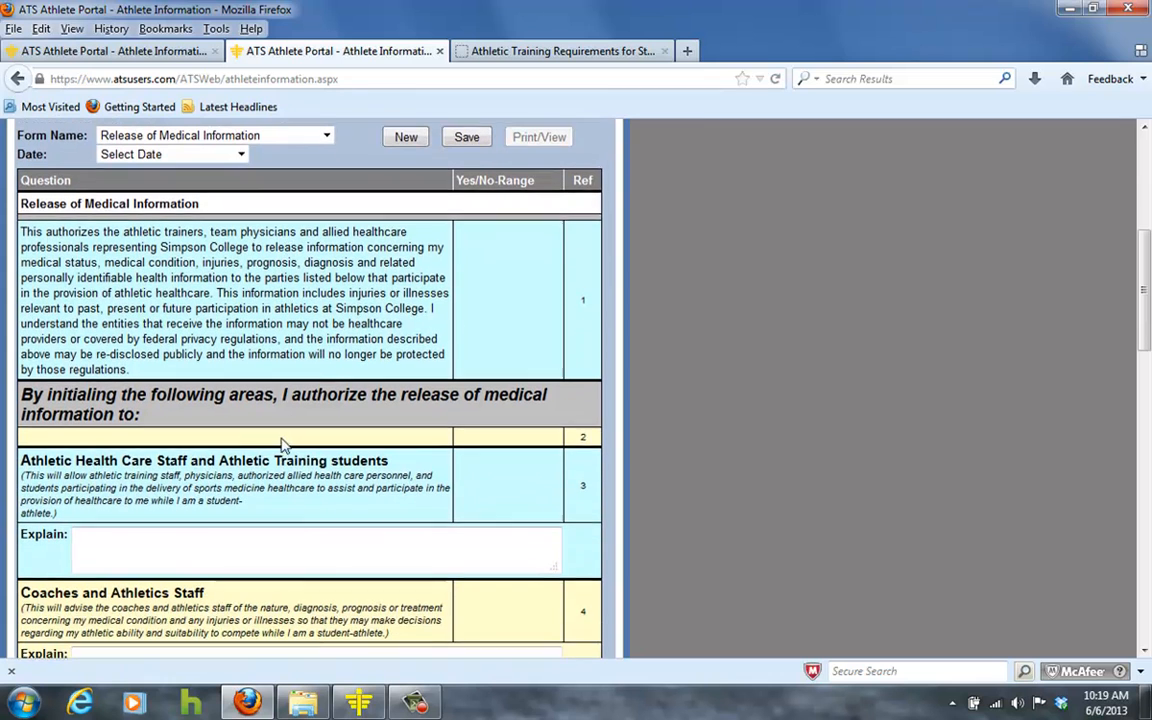